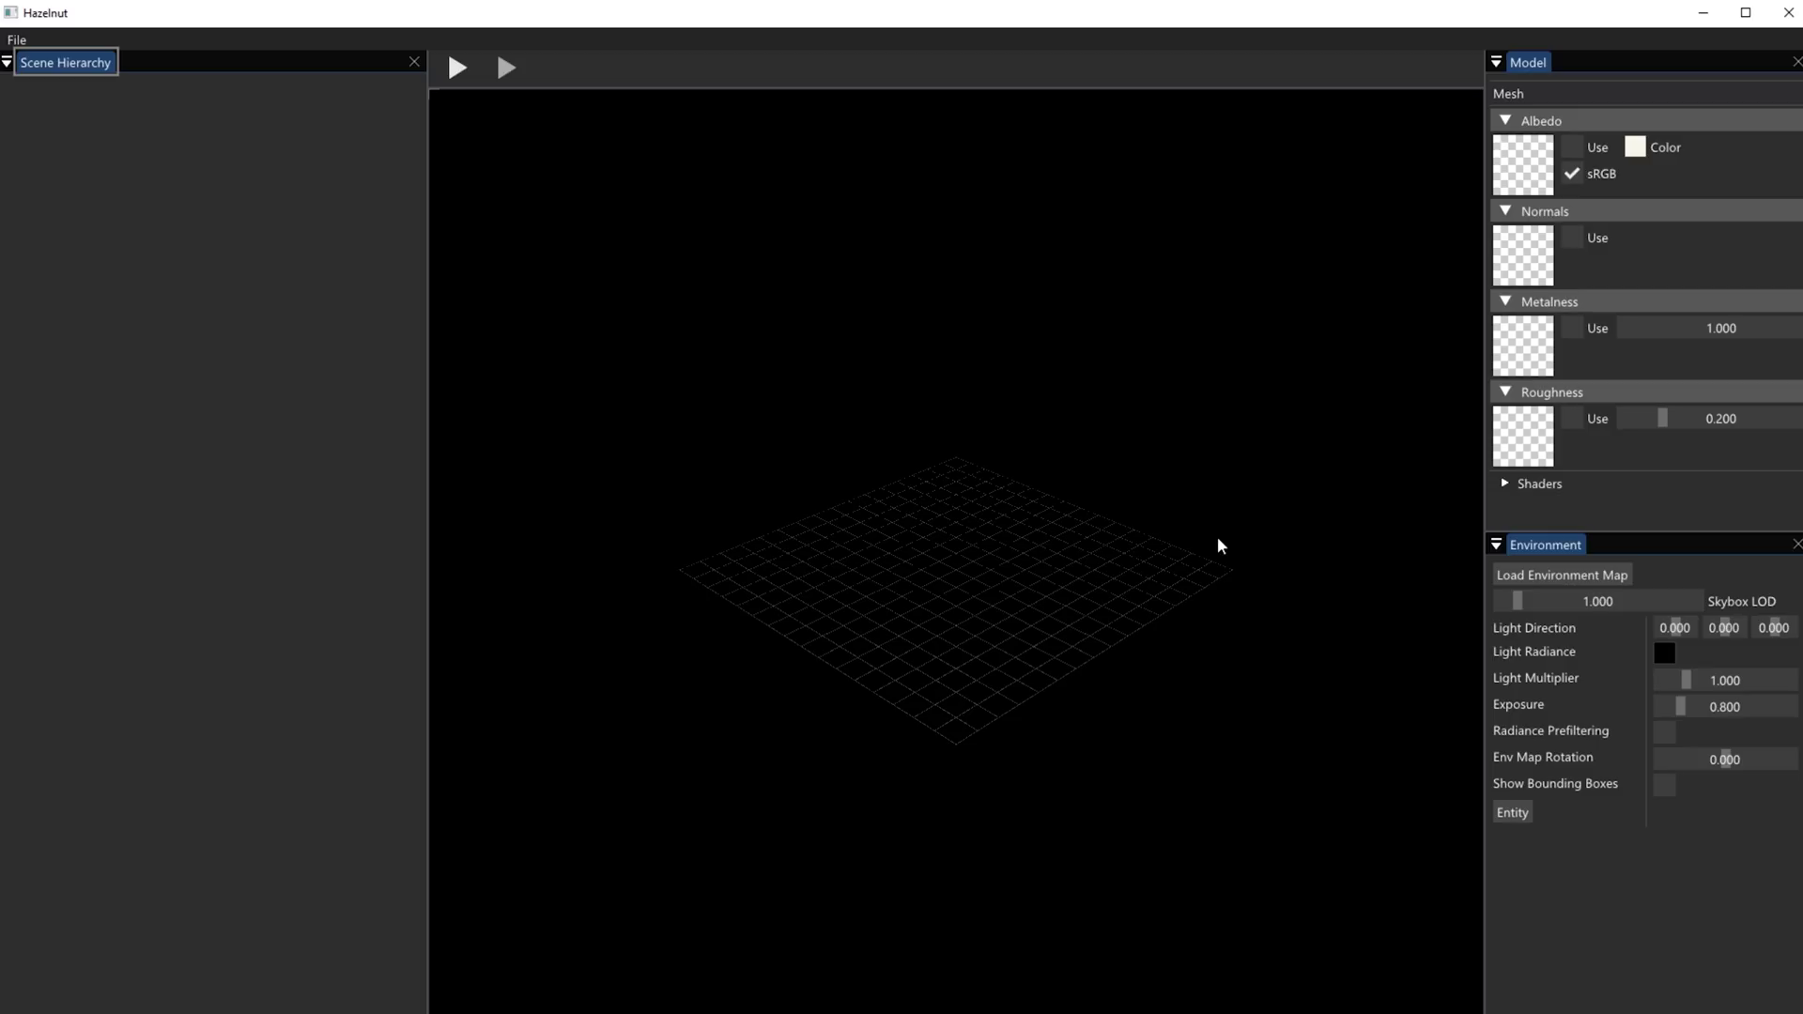
click(125, 229)
click(753, 576)
click(275, 264)
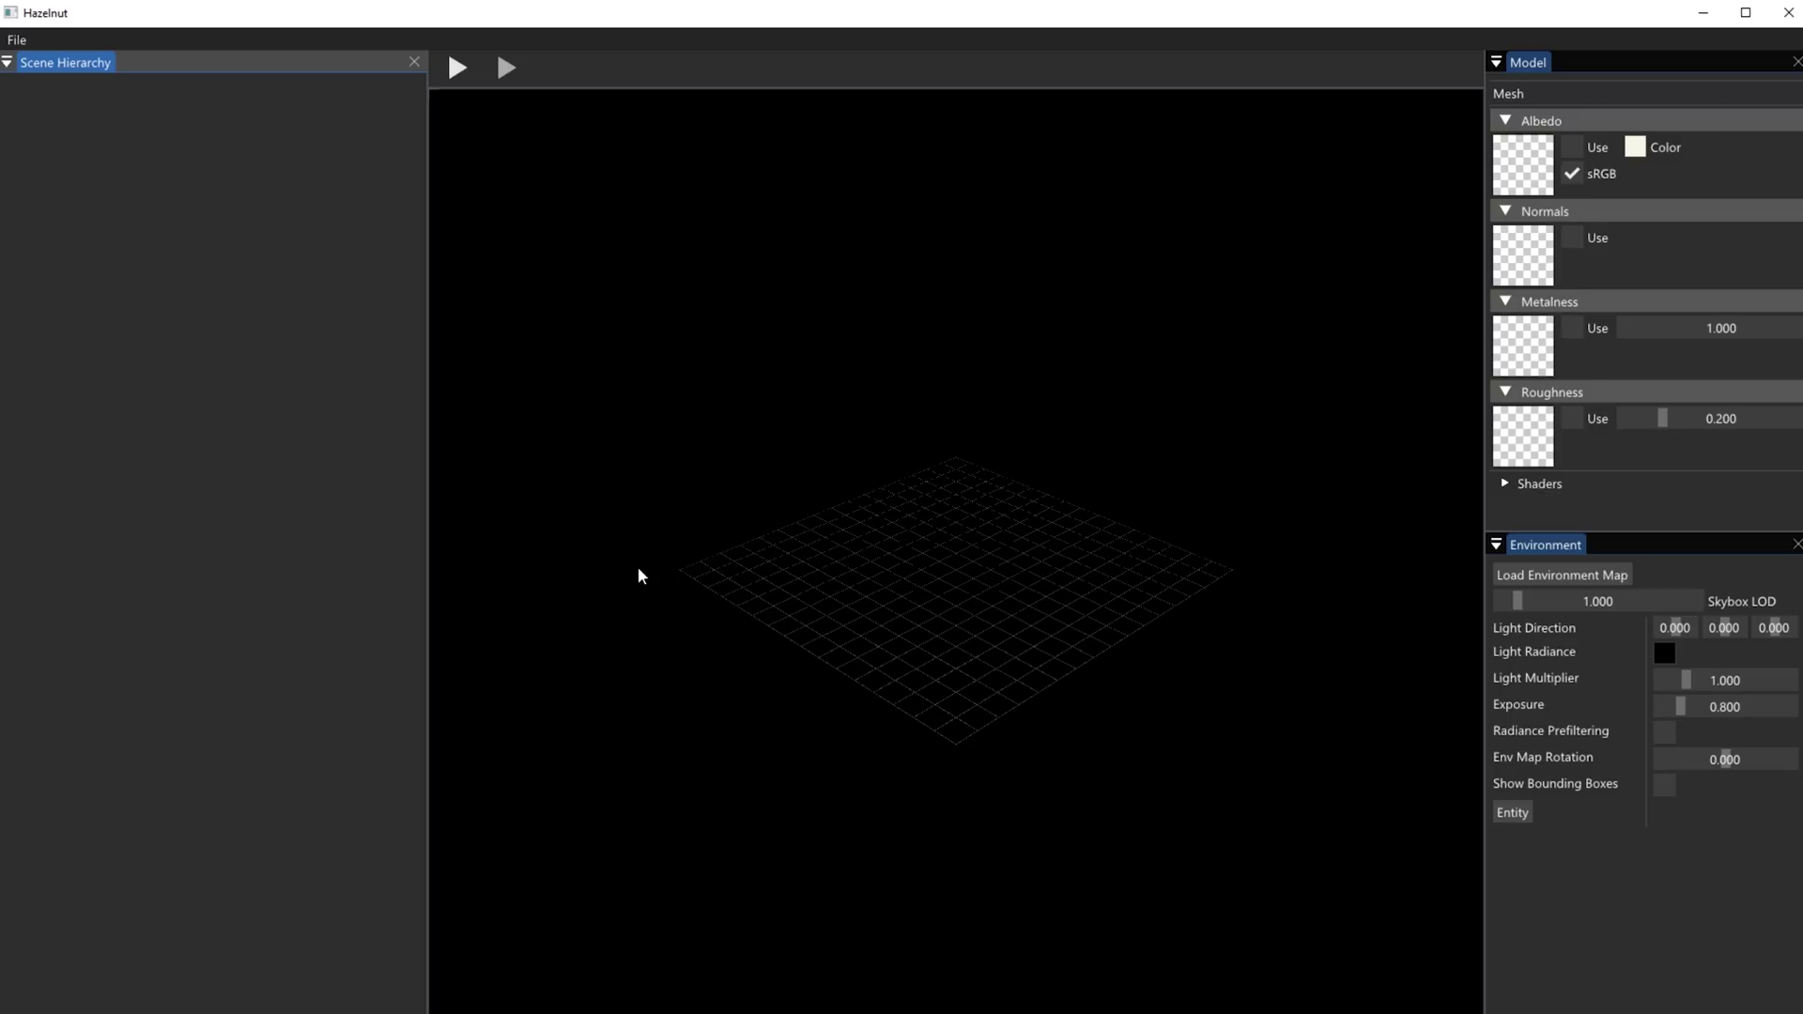
Open the scene PinkSunrise.hsc from the demo scenes folder
click(17, 39)
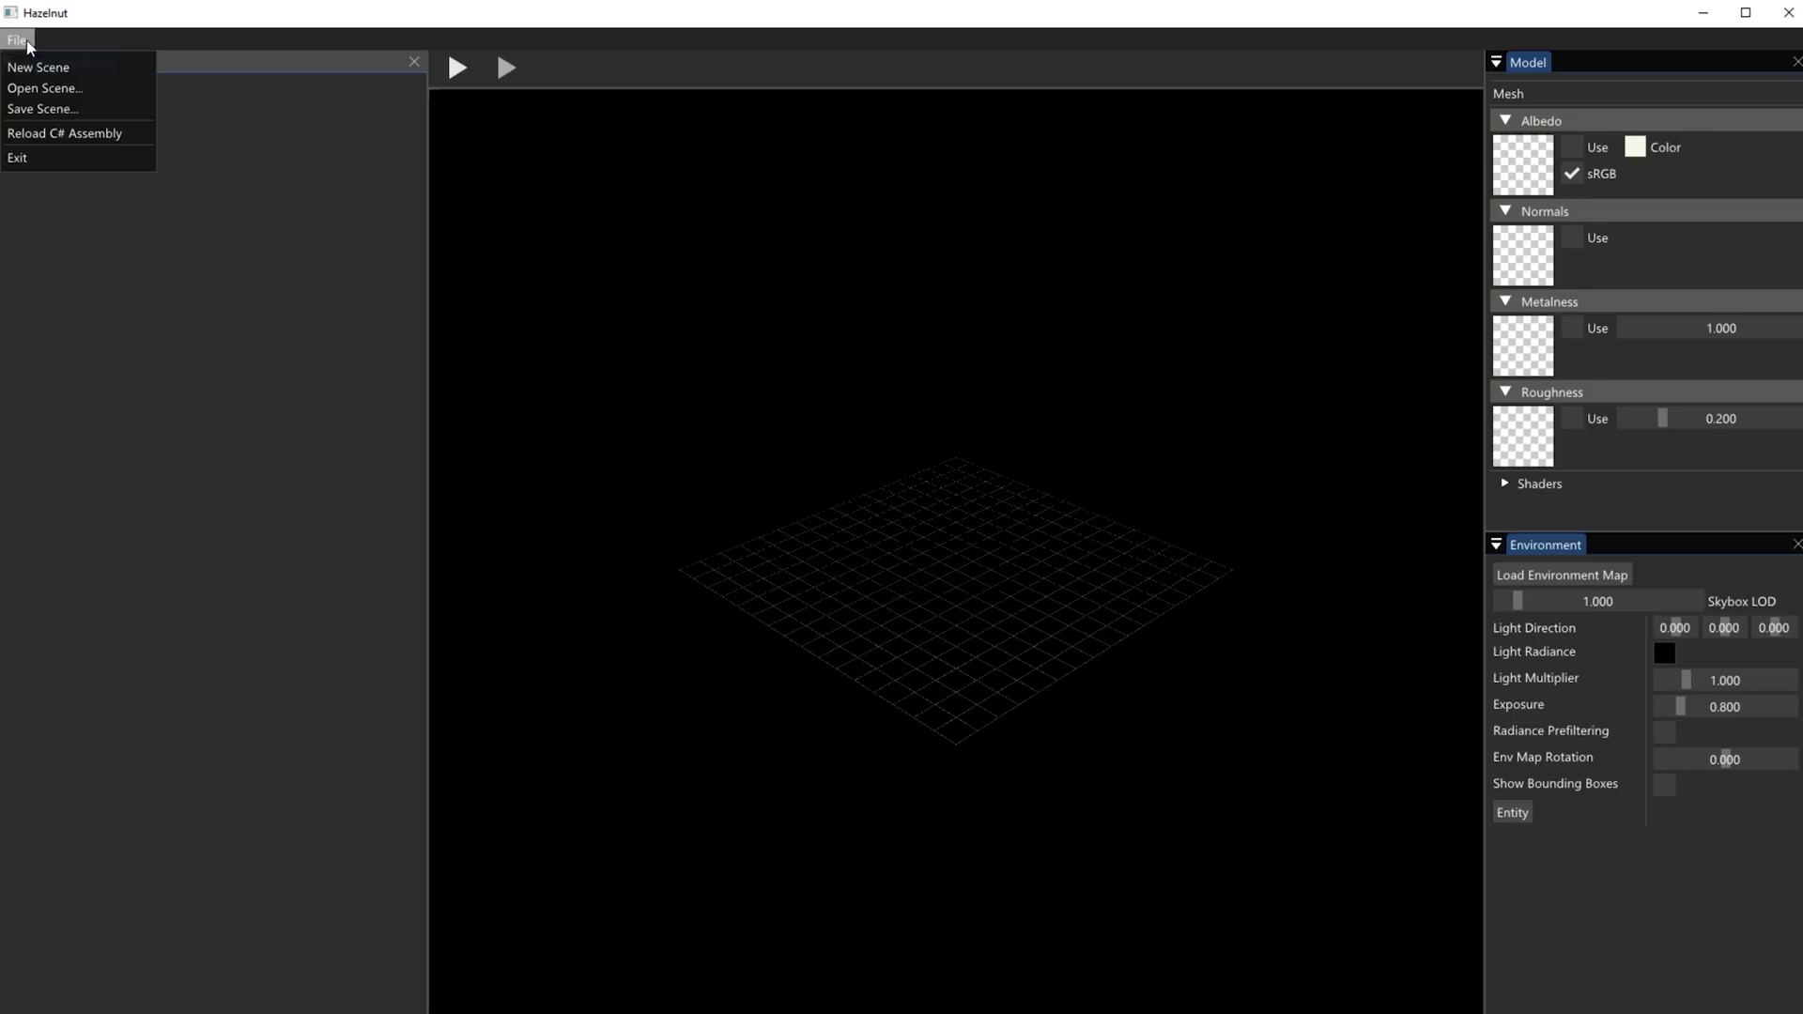
click(61, 87)
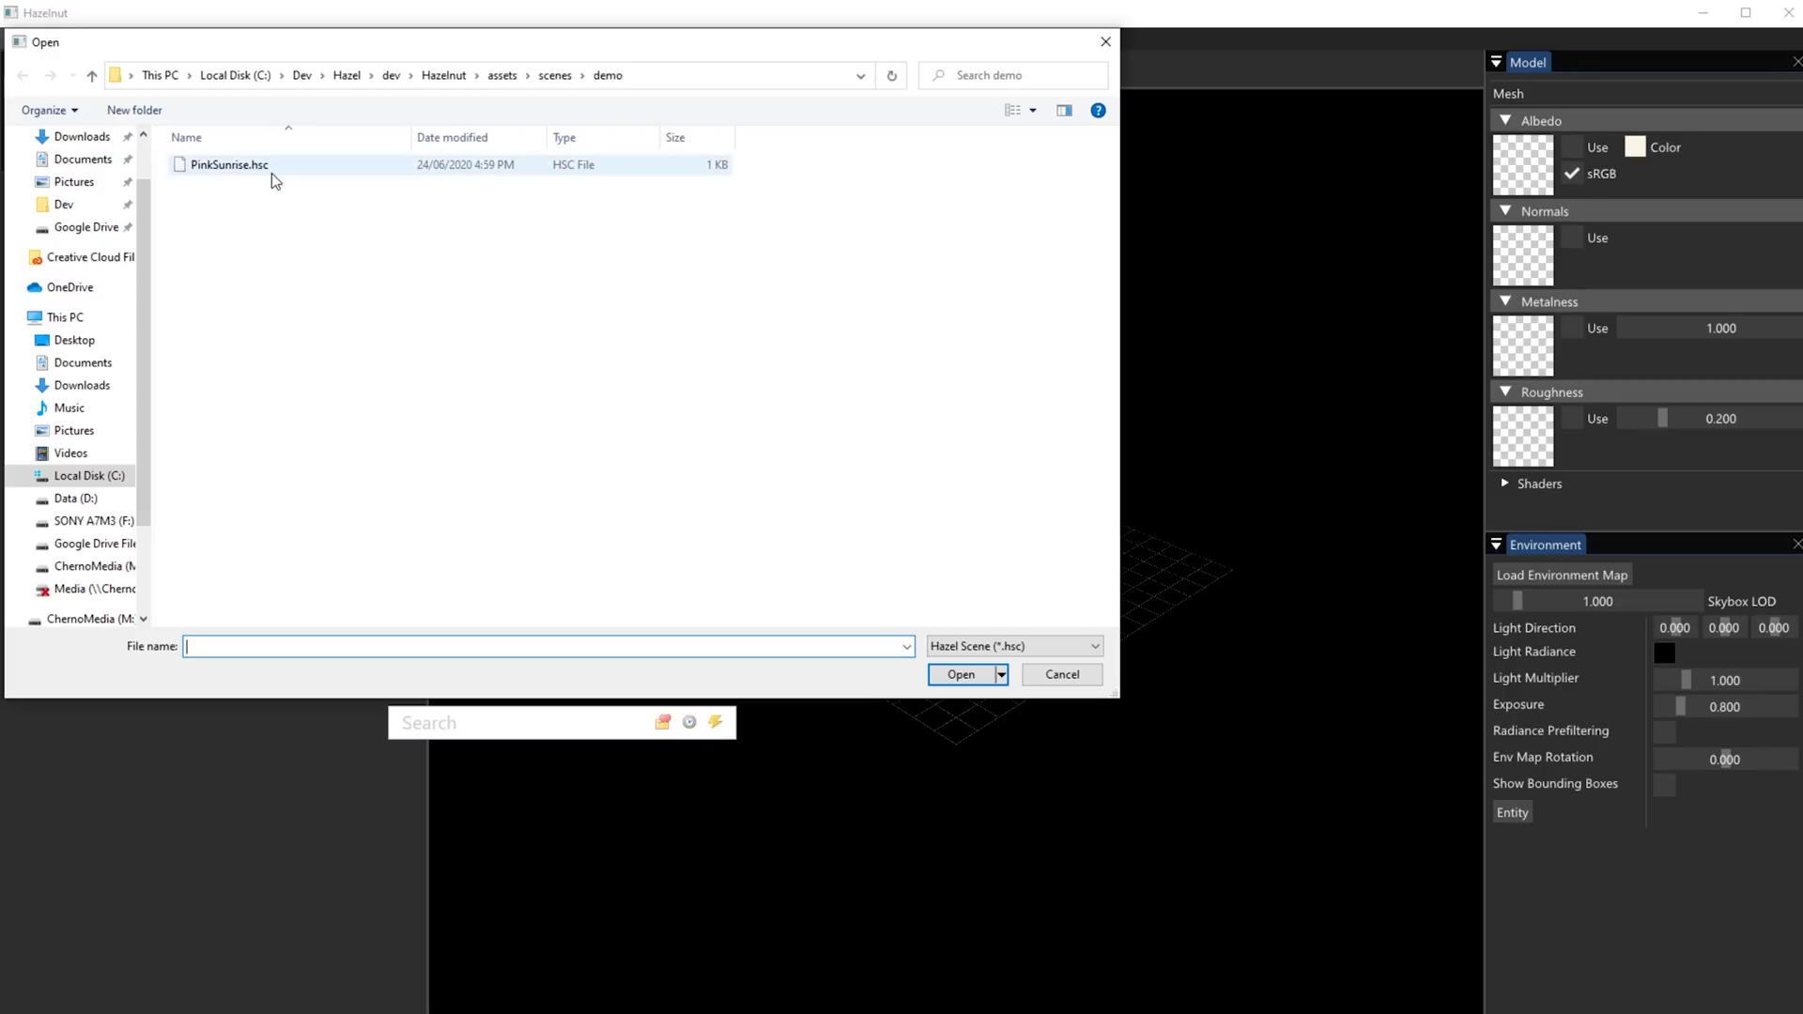
click(253, 167)
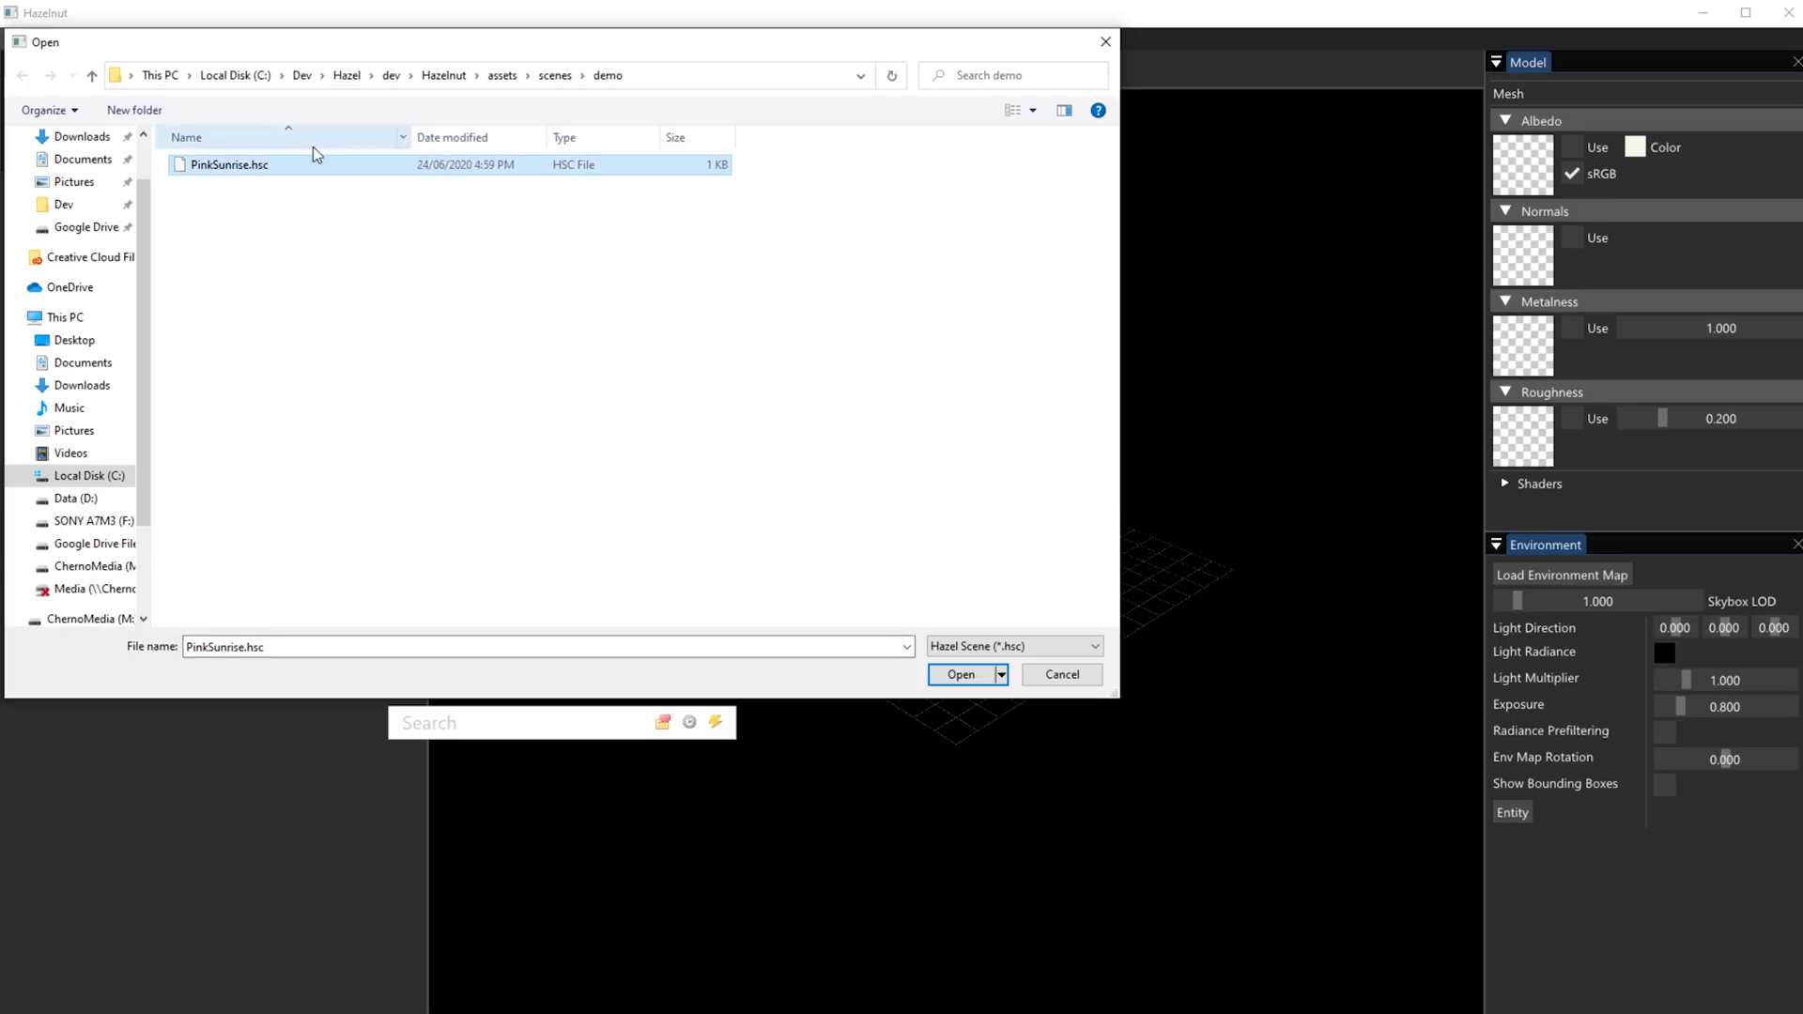
double_click(251, 164)
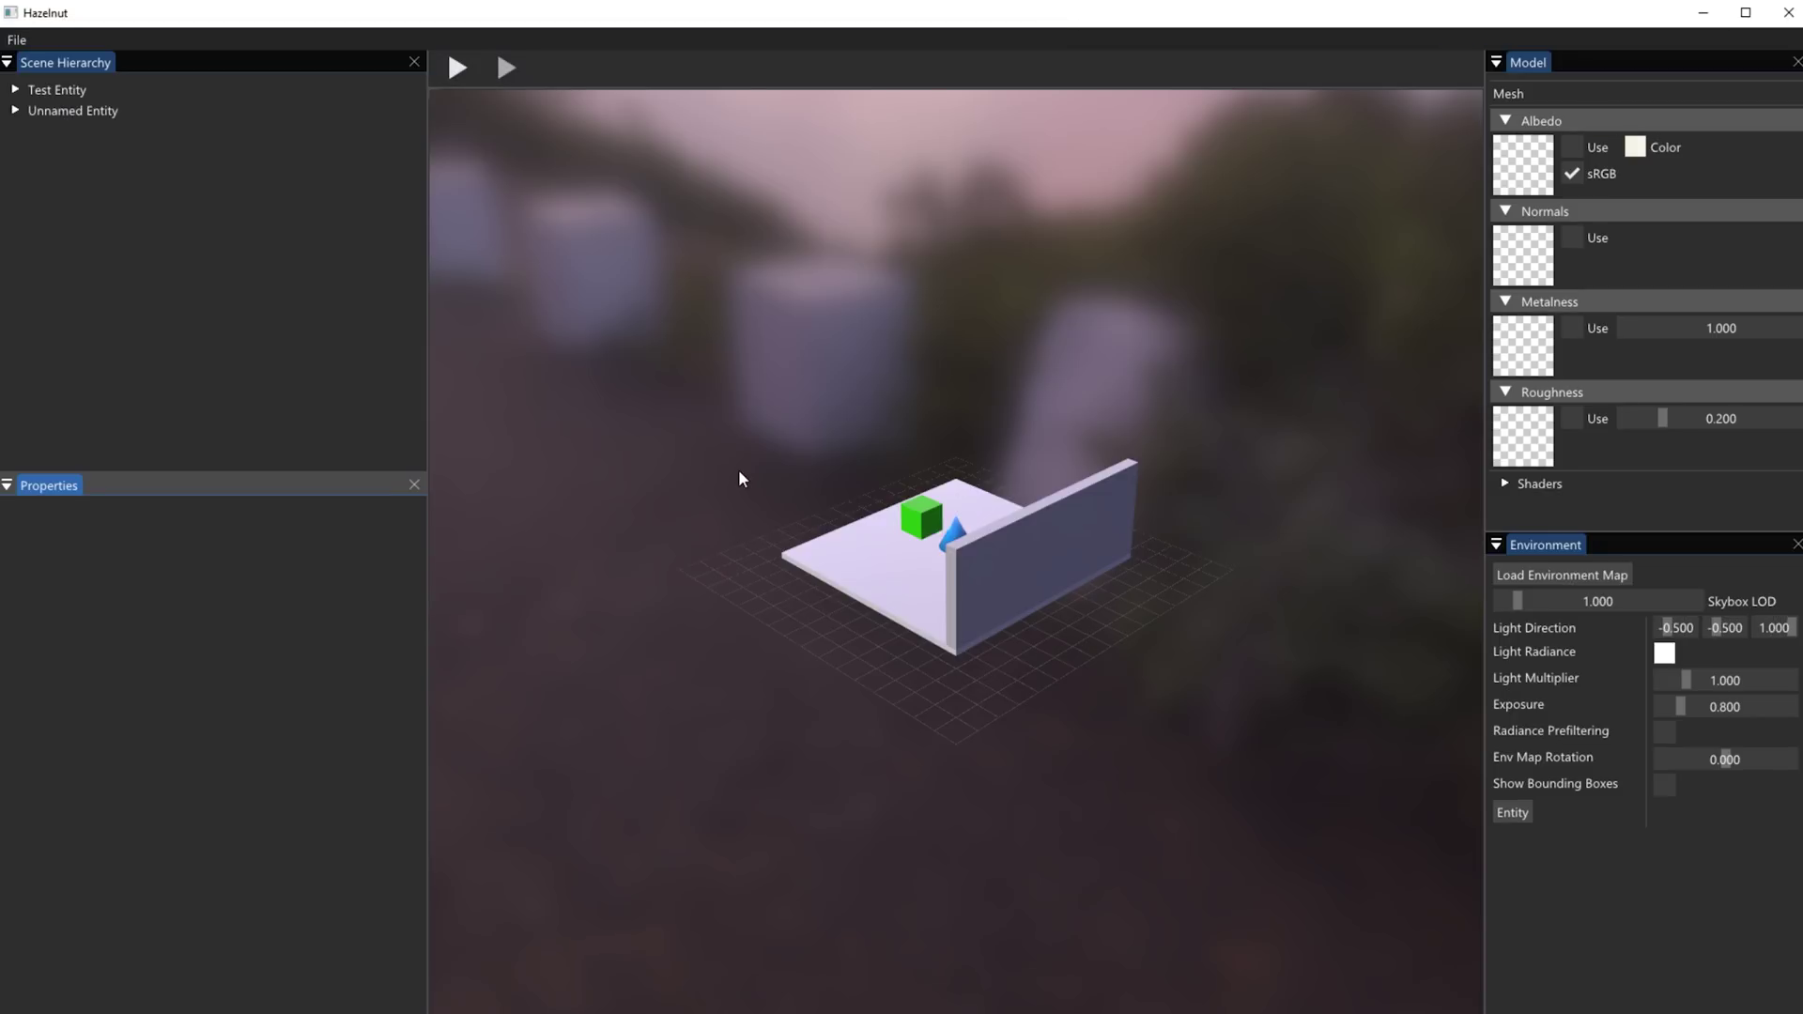
Move the Test Entity mesh across the ground plane to about X 0.248 and Z 1.912
alt+drag(734, 748, 1069, 503)
scroll(1082, 778, up, 5)
click(815, 468)
key(w)
drag(958, 601, 907, 578)
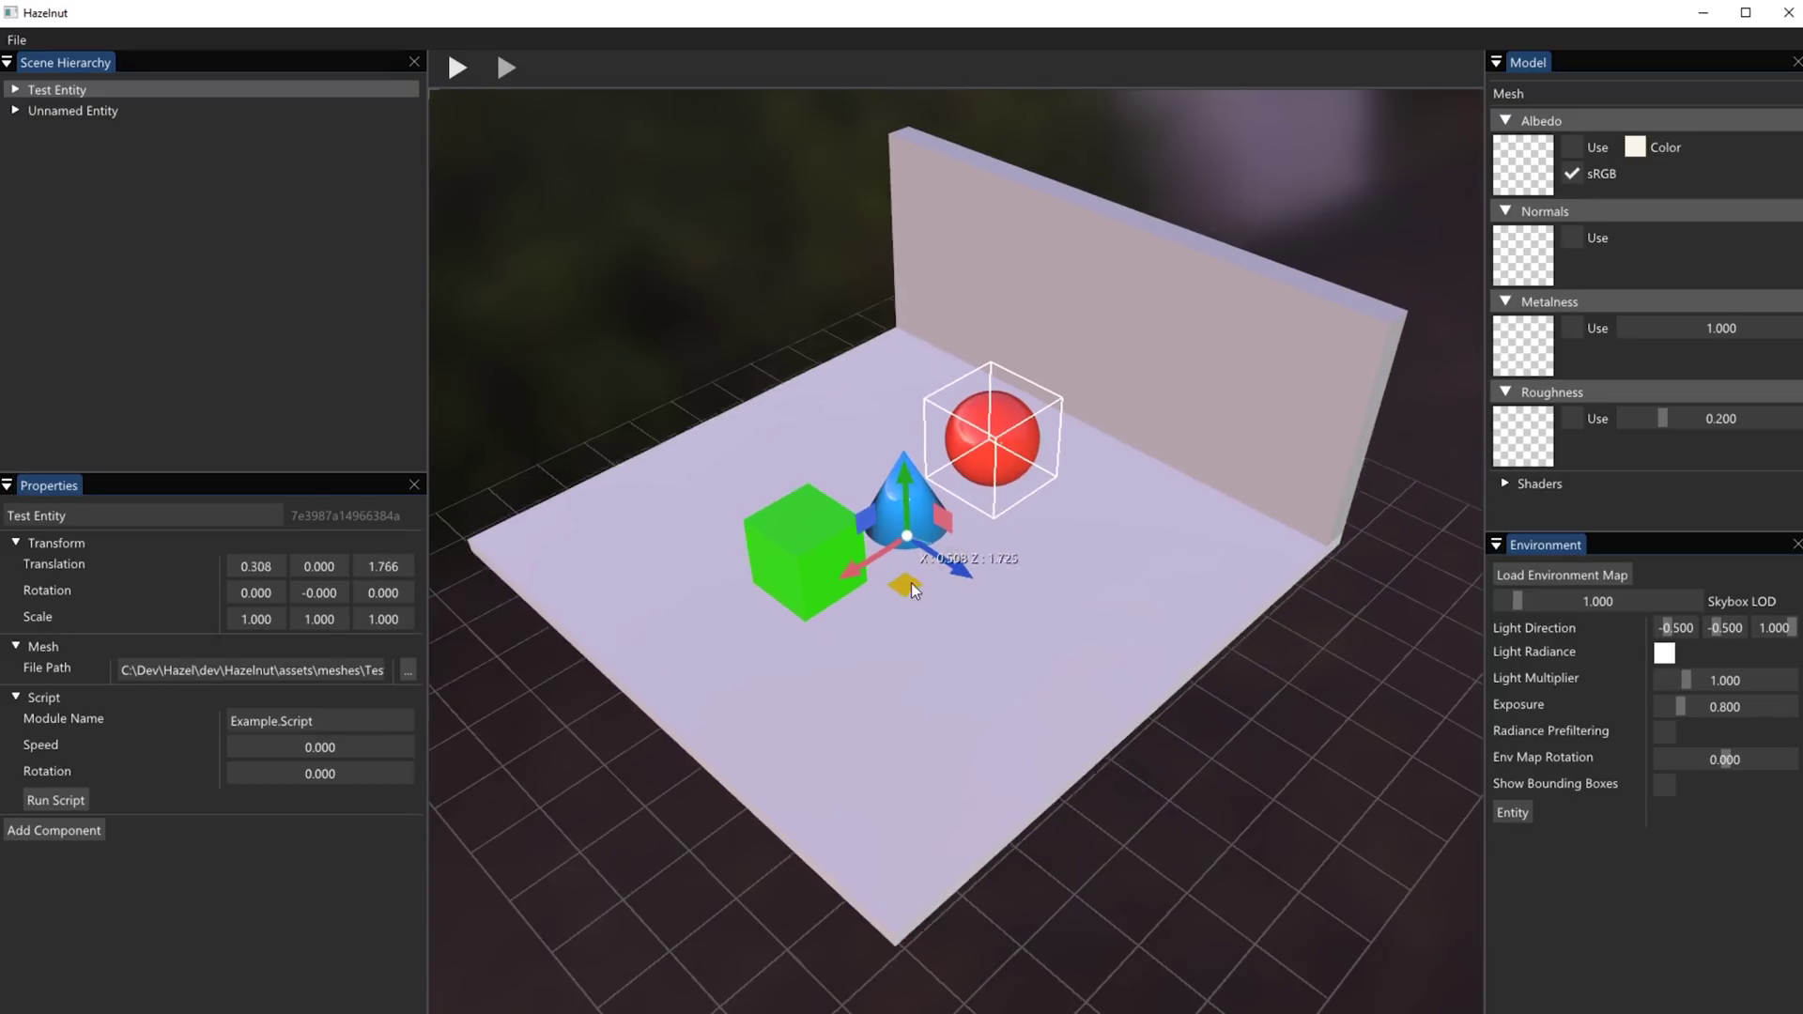
Select the Test Entity in the scene hierarchy and set its script Speed to 1
click(80, 112)
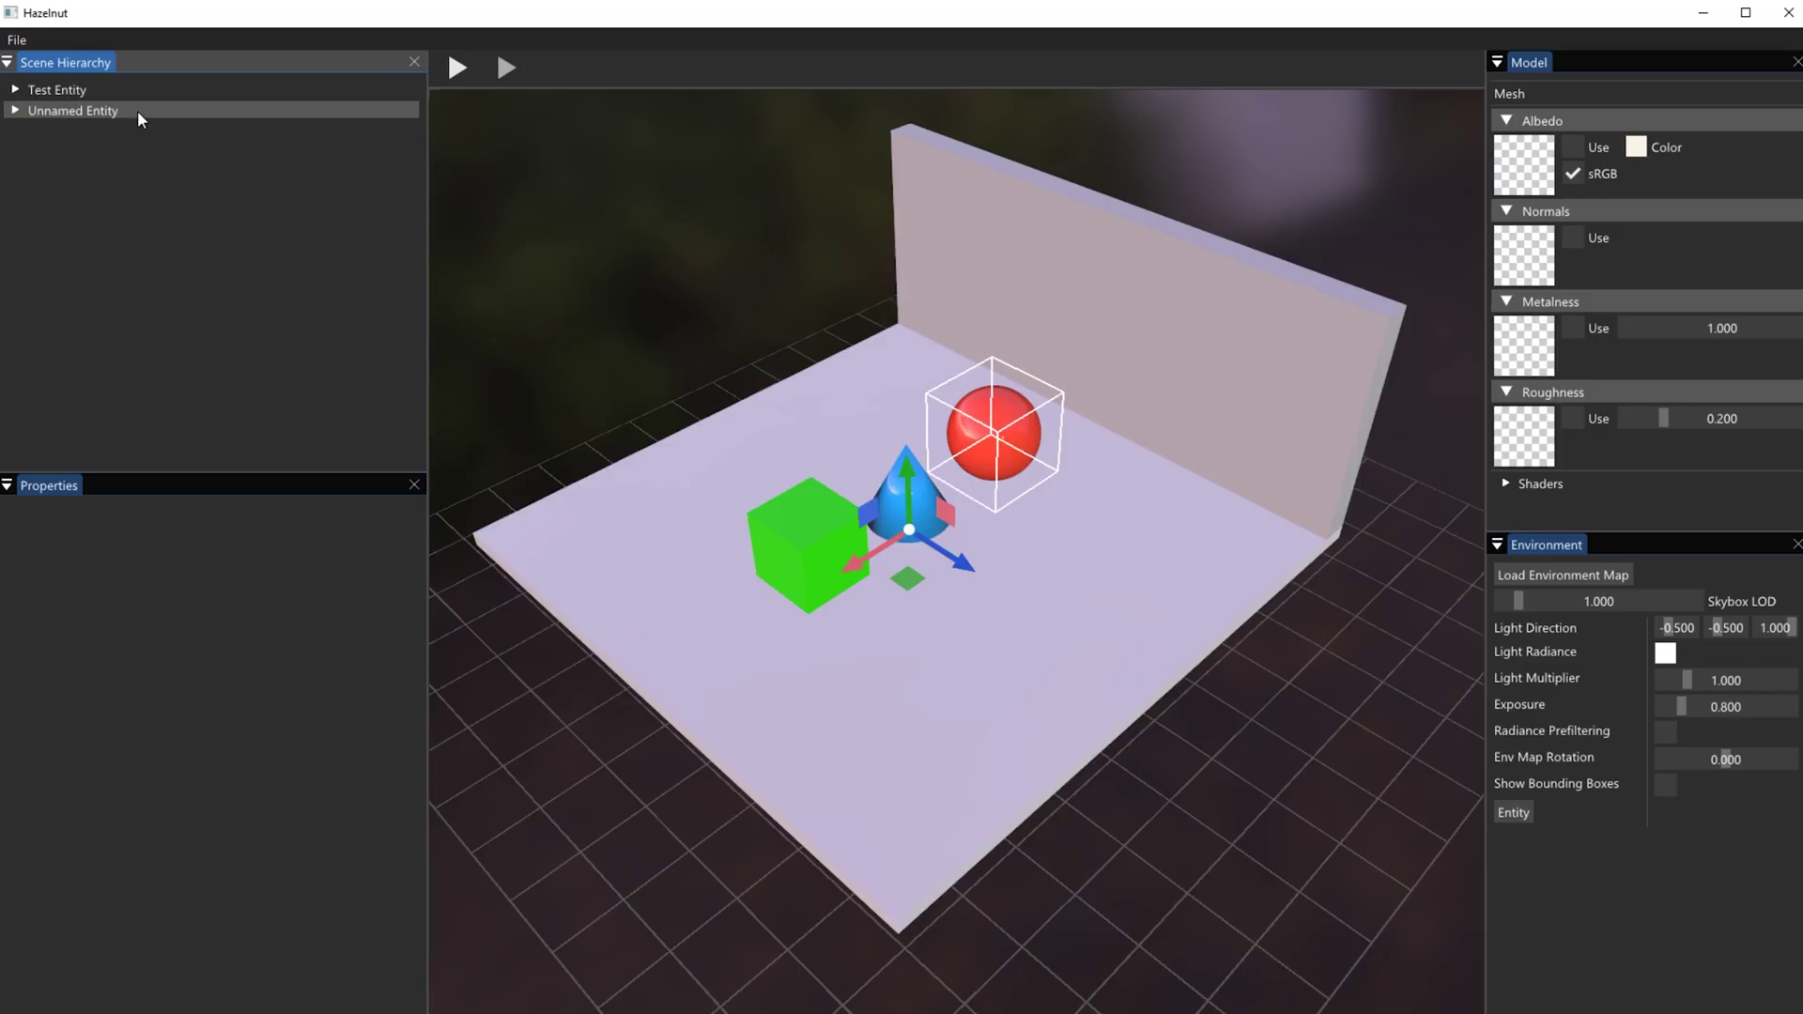
click(55, 91)
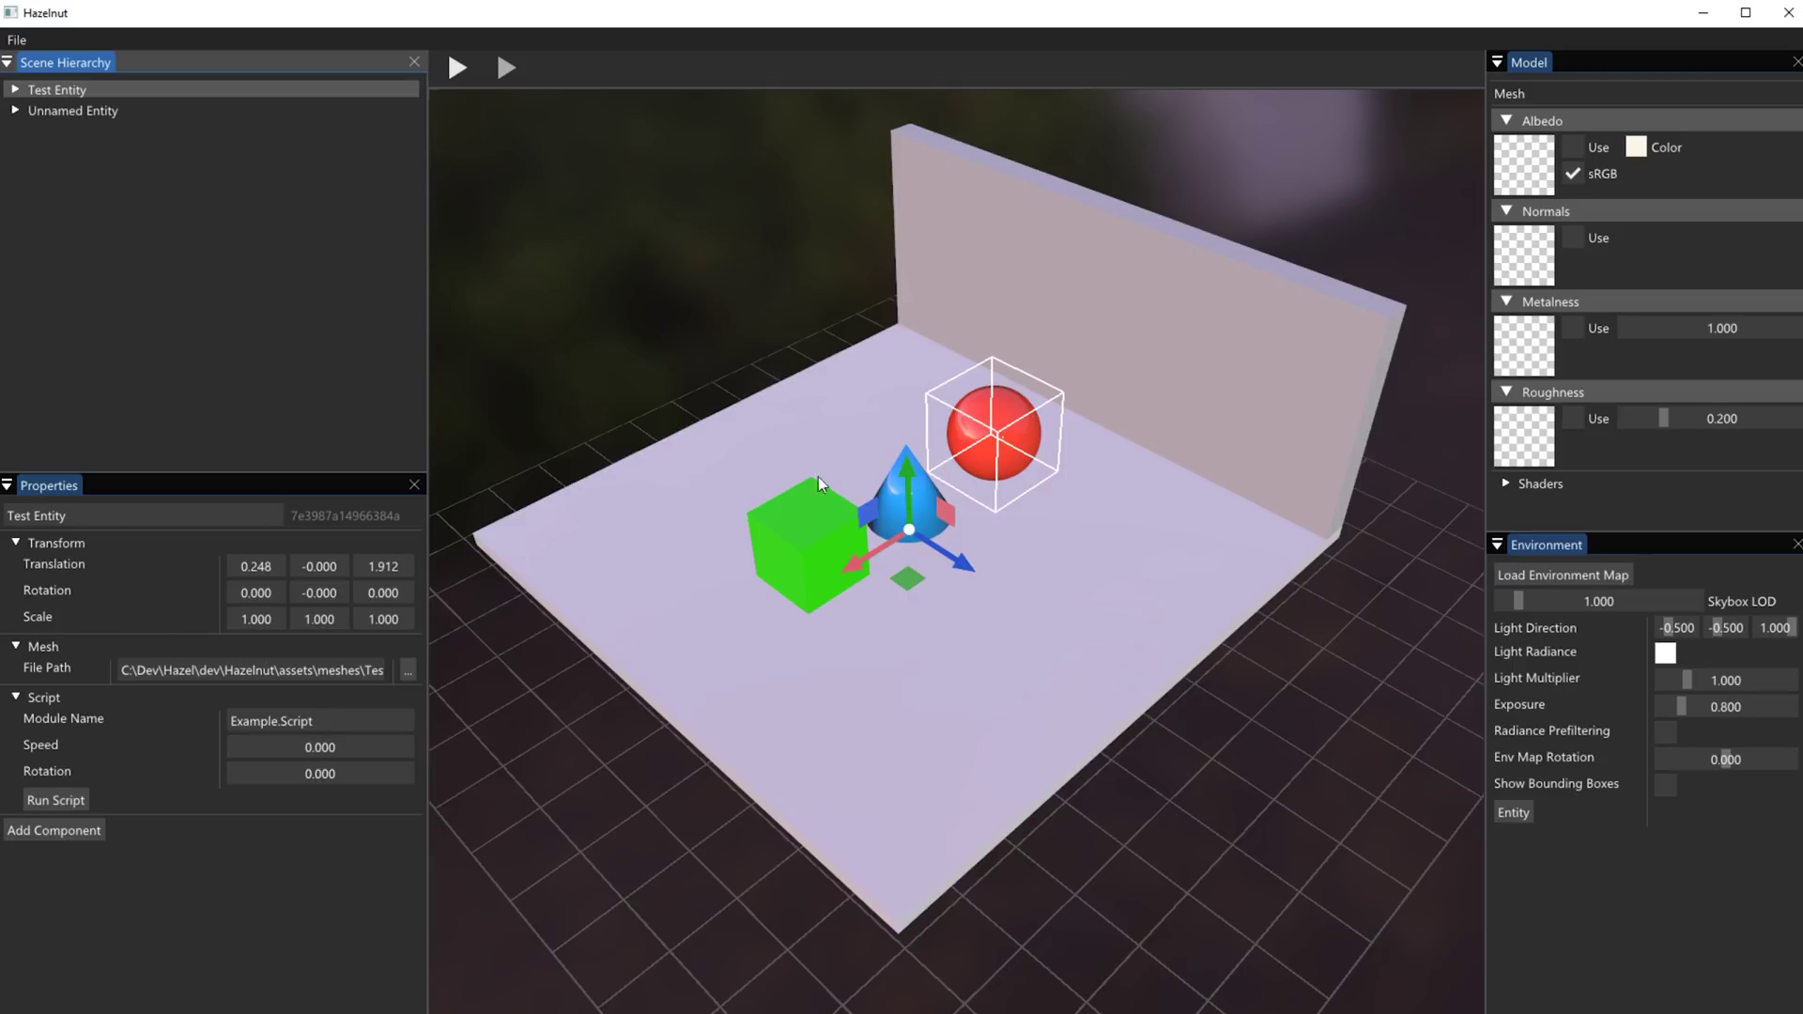
scroll(924, 422, down, 6)
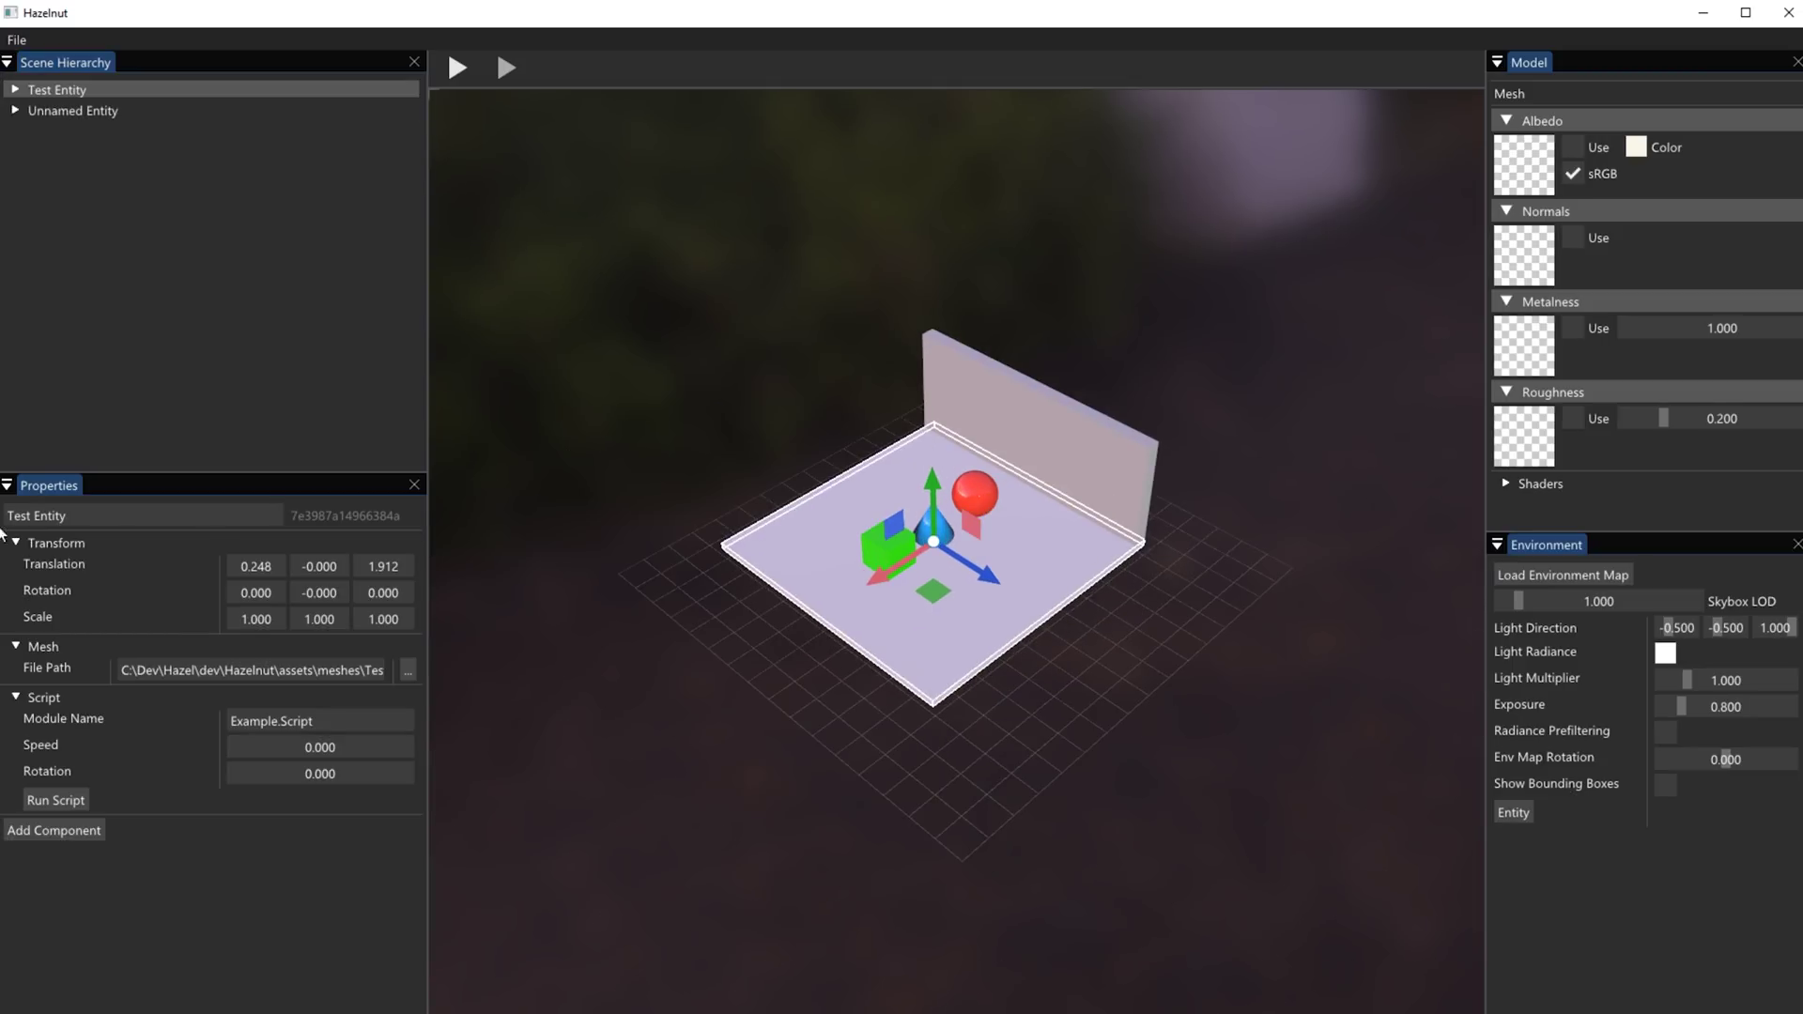
click(105, 522)
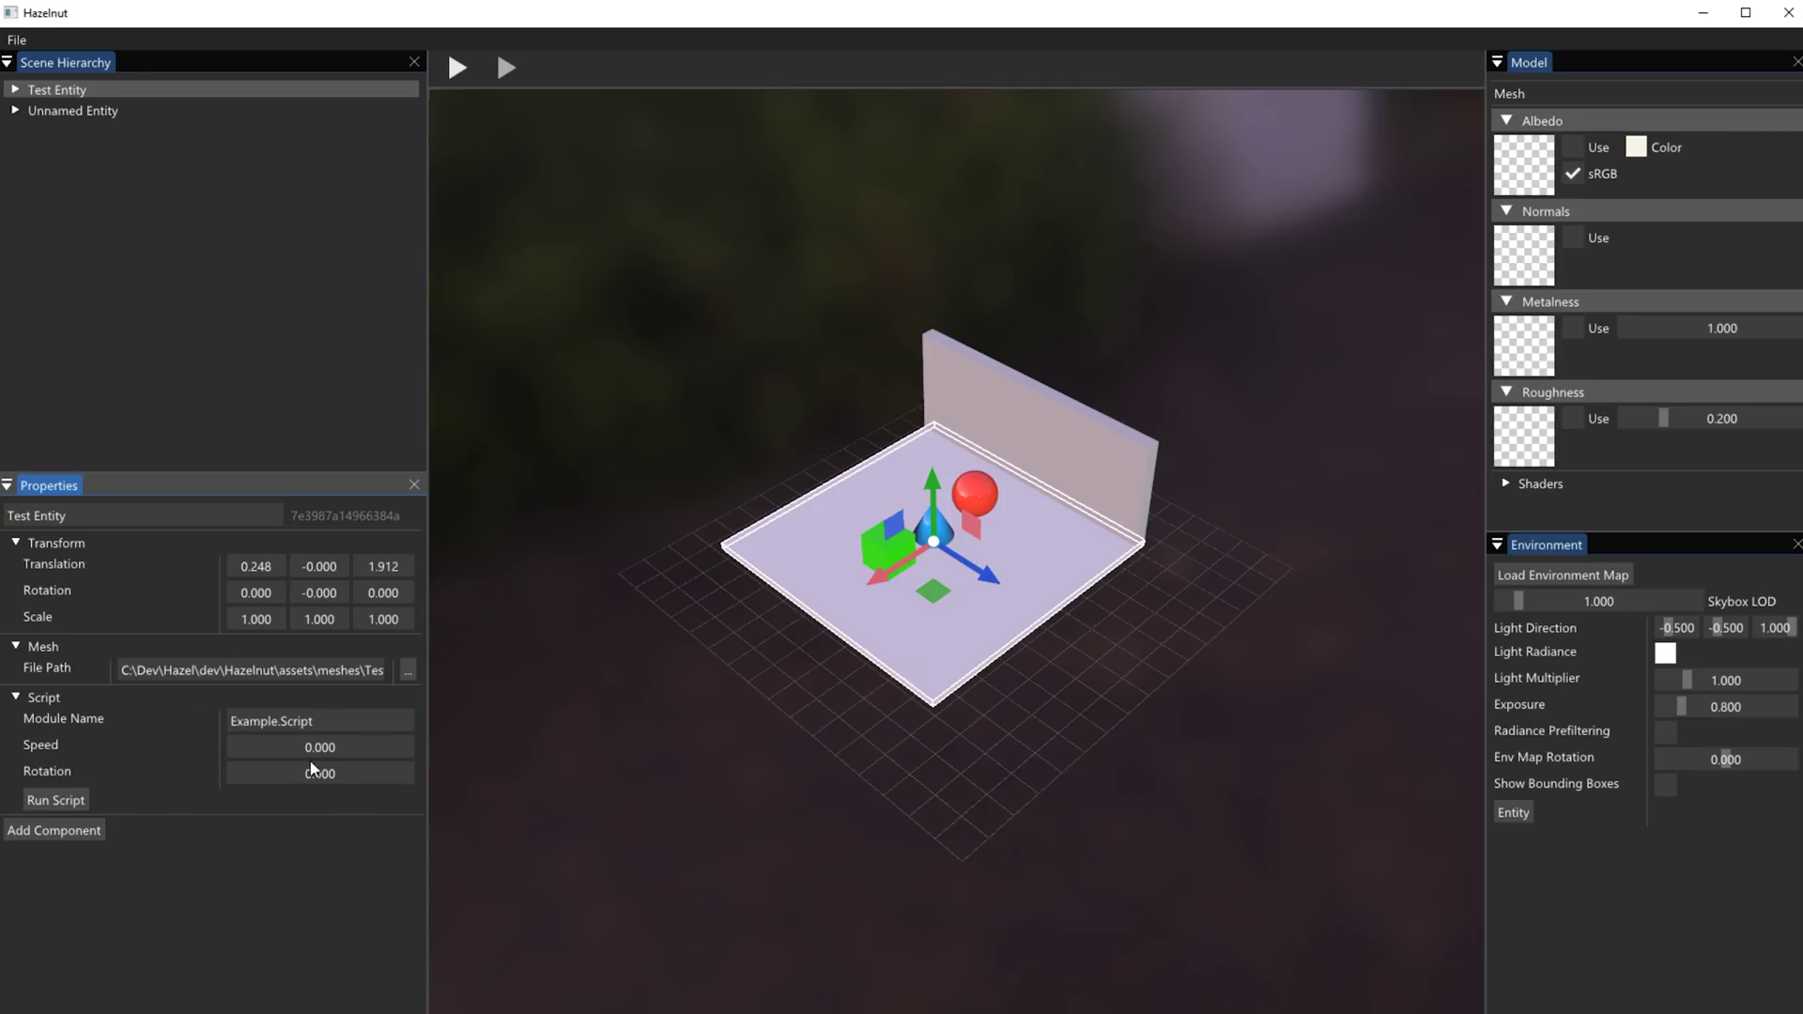
click(877, 792)
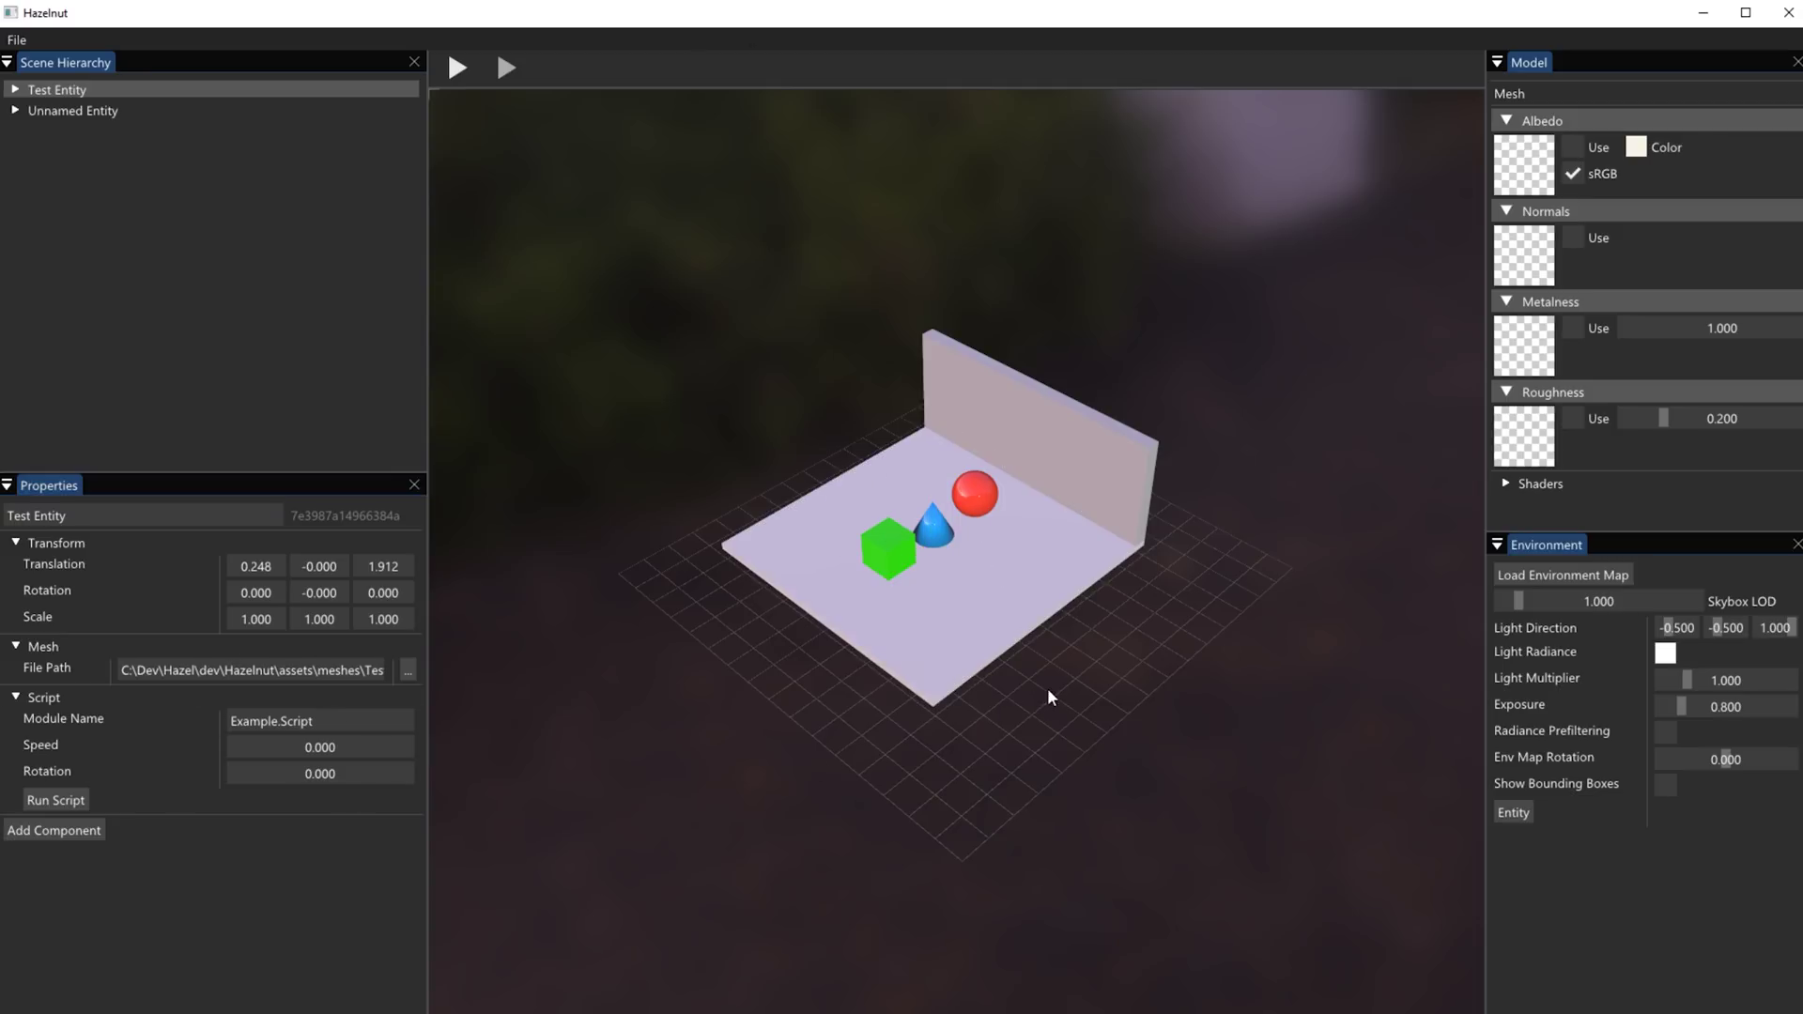
click(338, 751)
double_click(339, 748)
text(1)
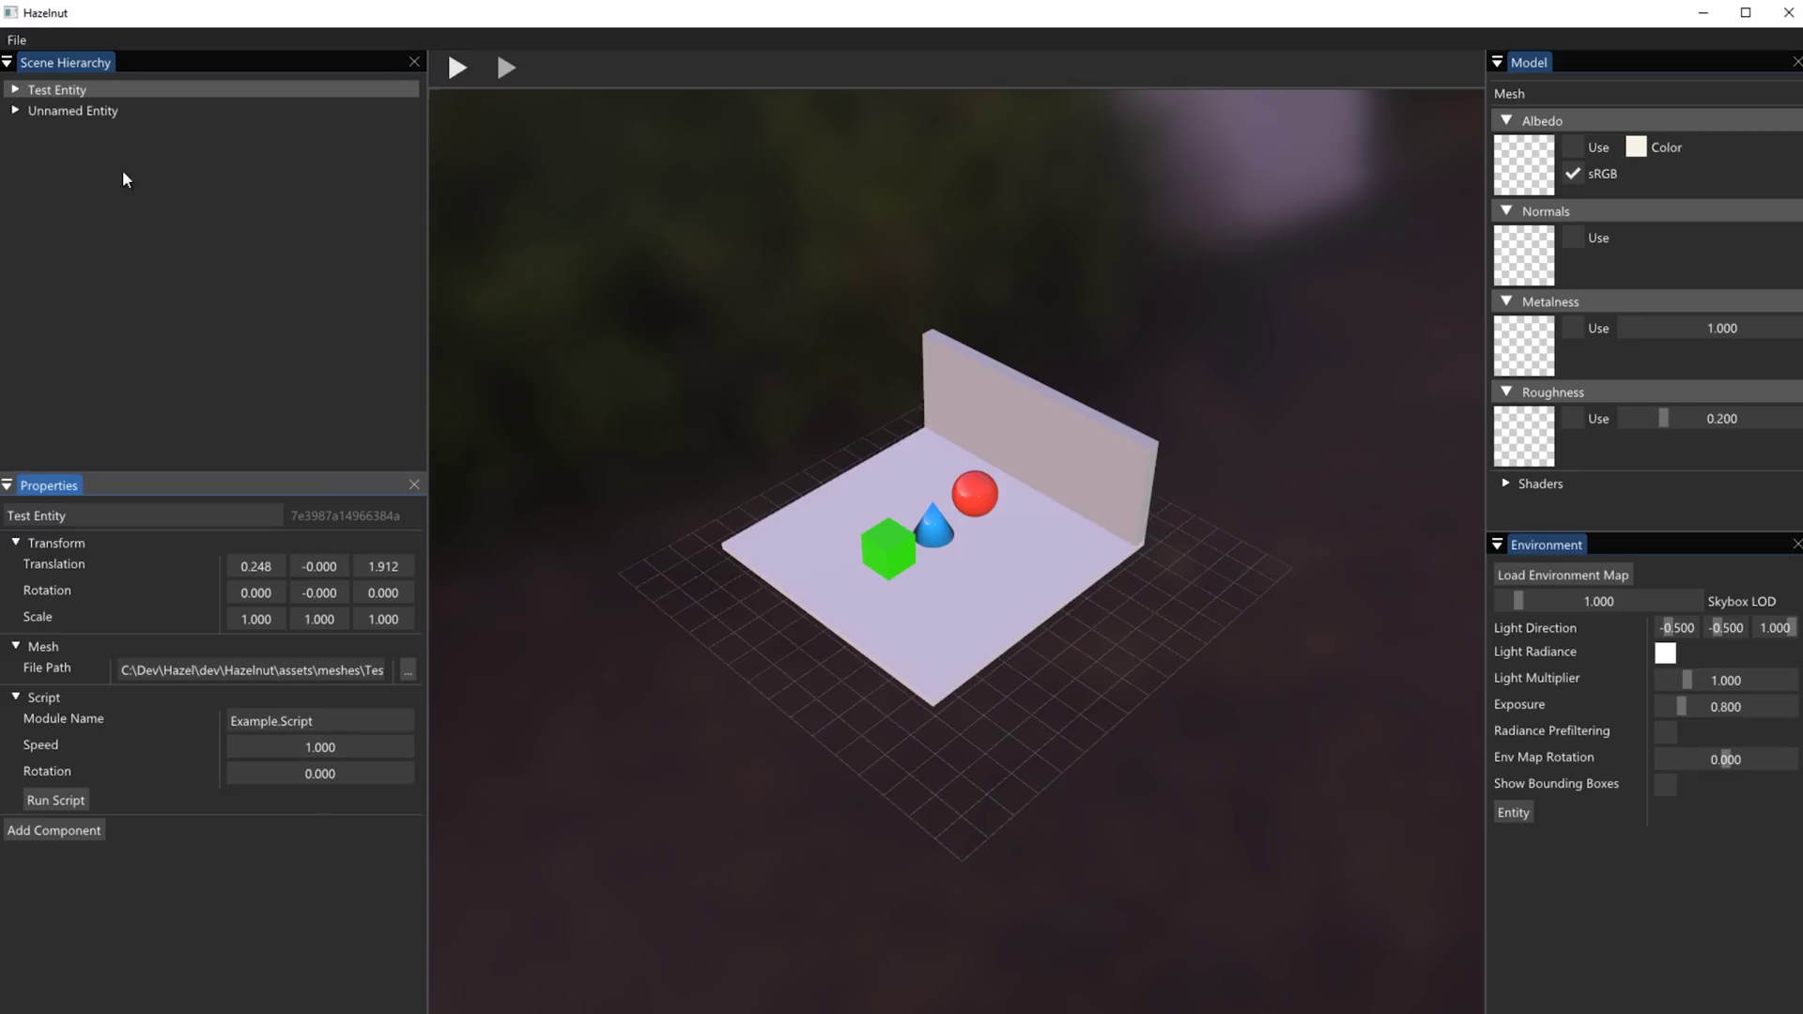
Create a new empty entity in the scene hierarchy
alt+drag(560, 507, 1078, 611)
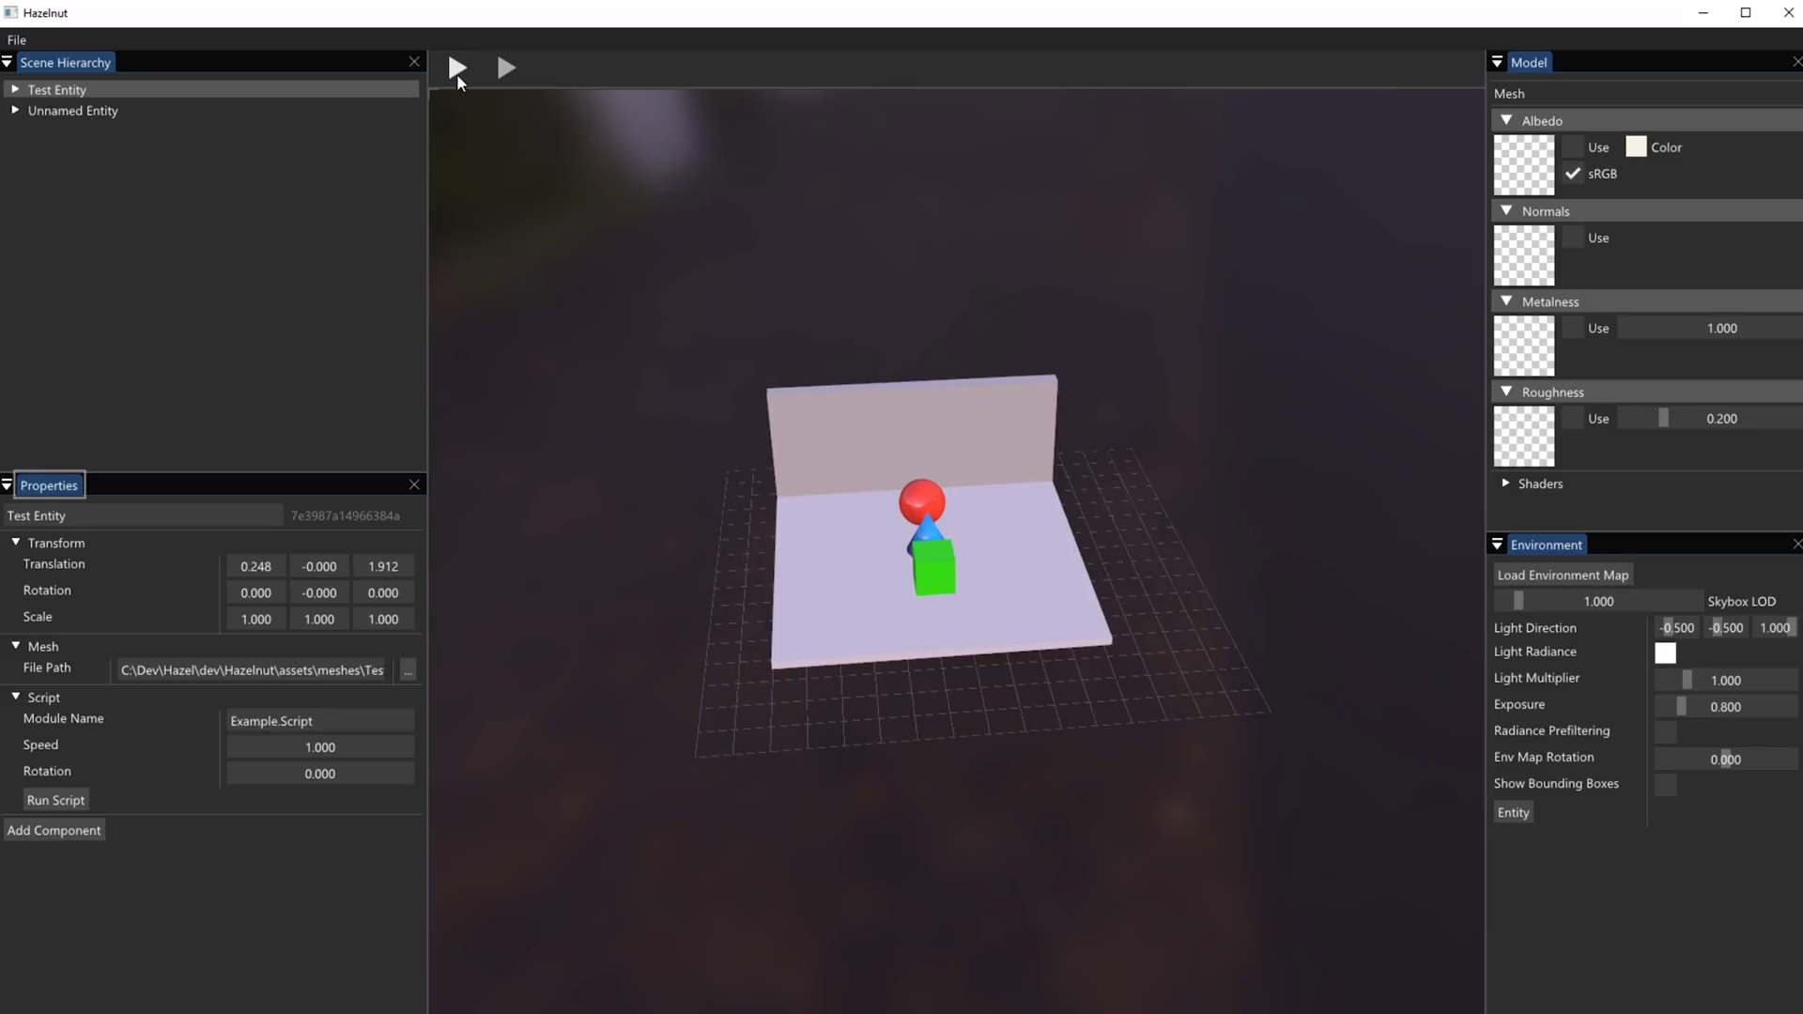
alt+drag(765, 575, 789, 531)
click(96, 226)
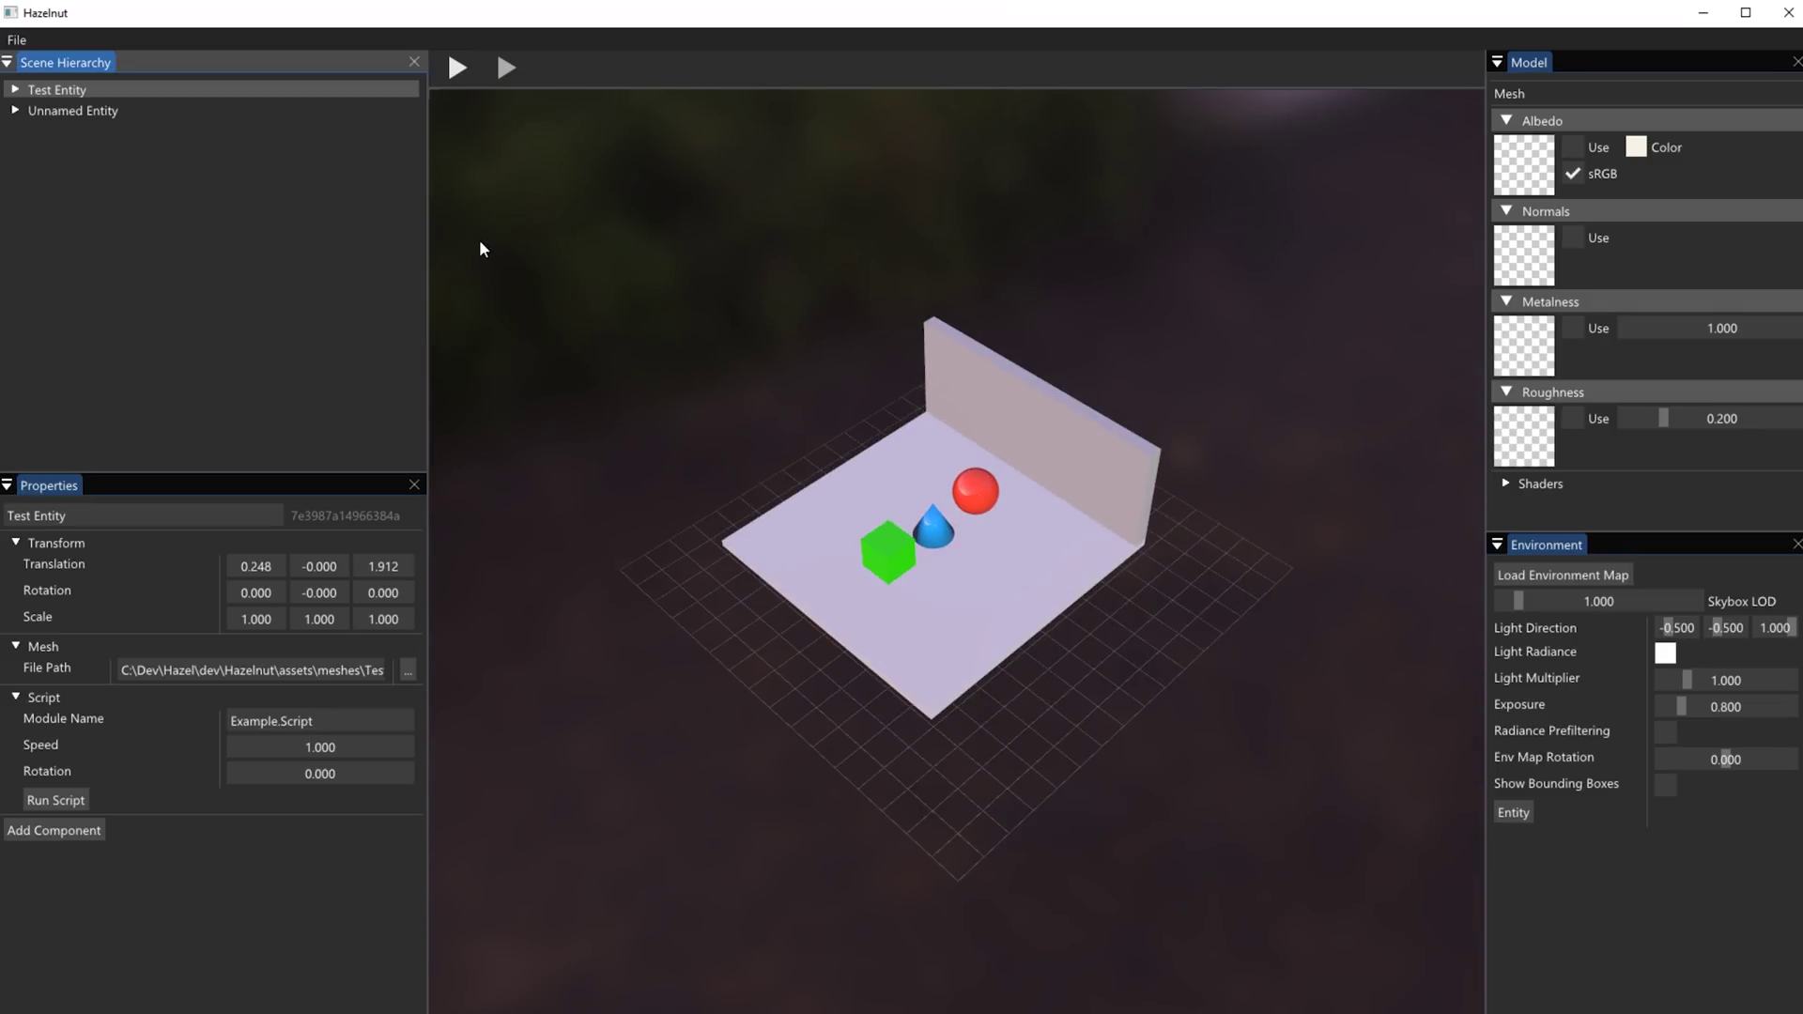
right_click(84, 184)
click(146, 200)
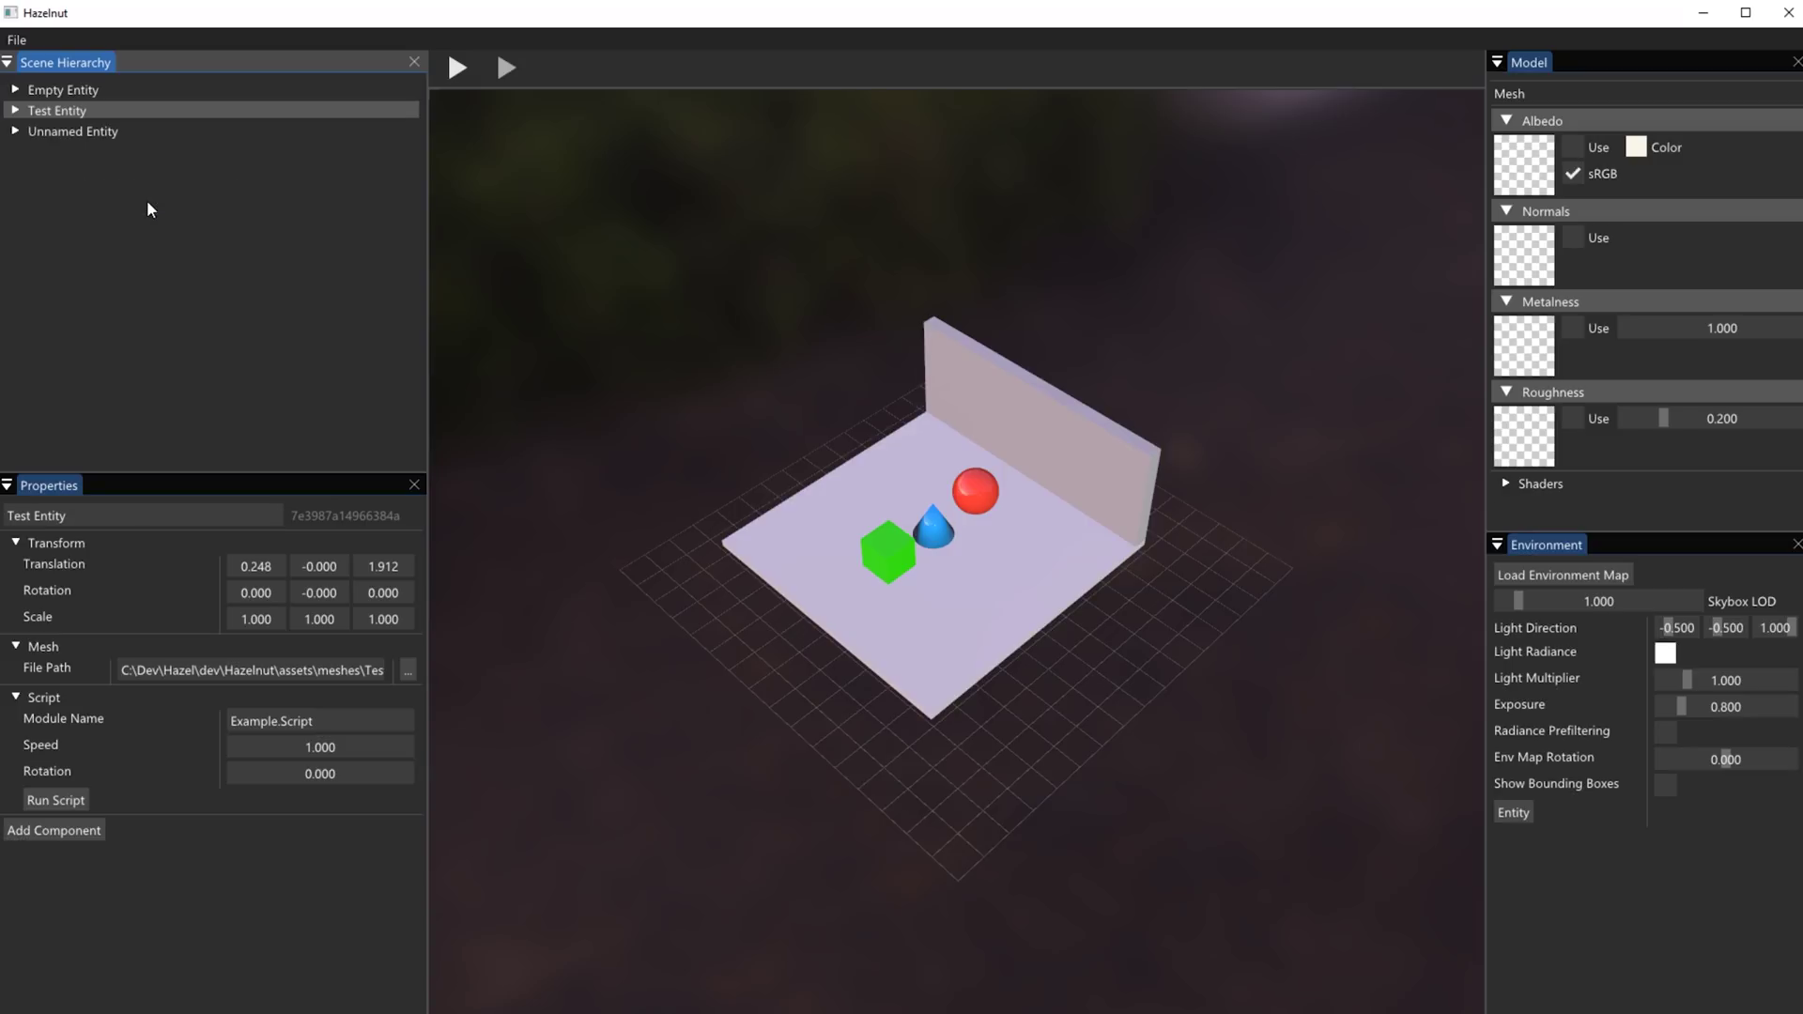
Rename the new empty entity Camera and add a Camera component to it
click(79, 94)
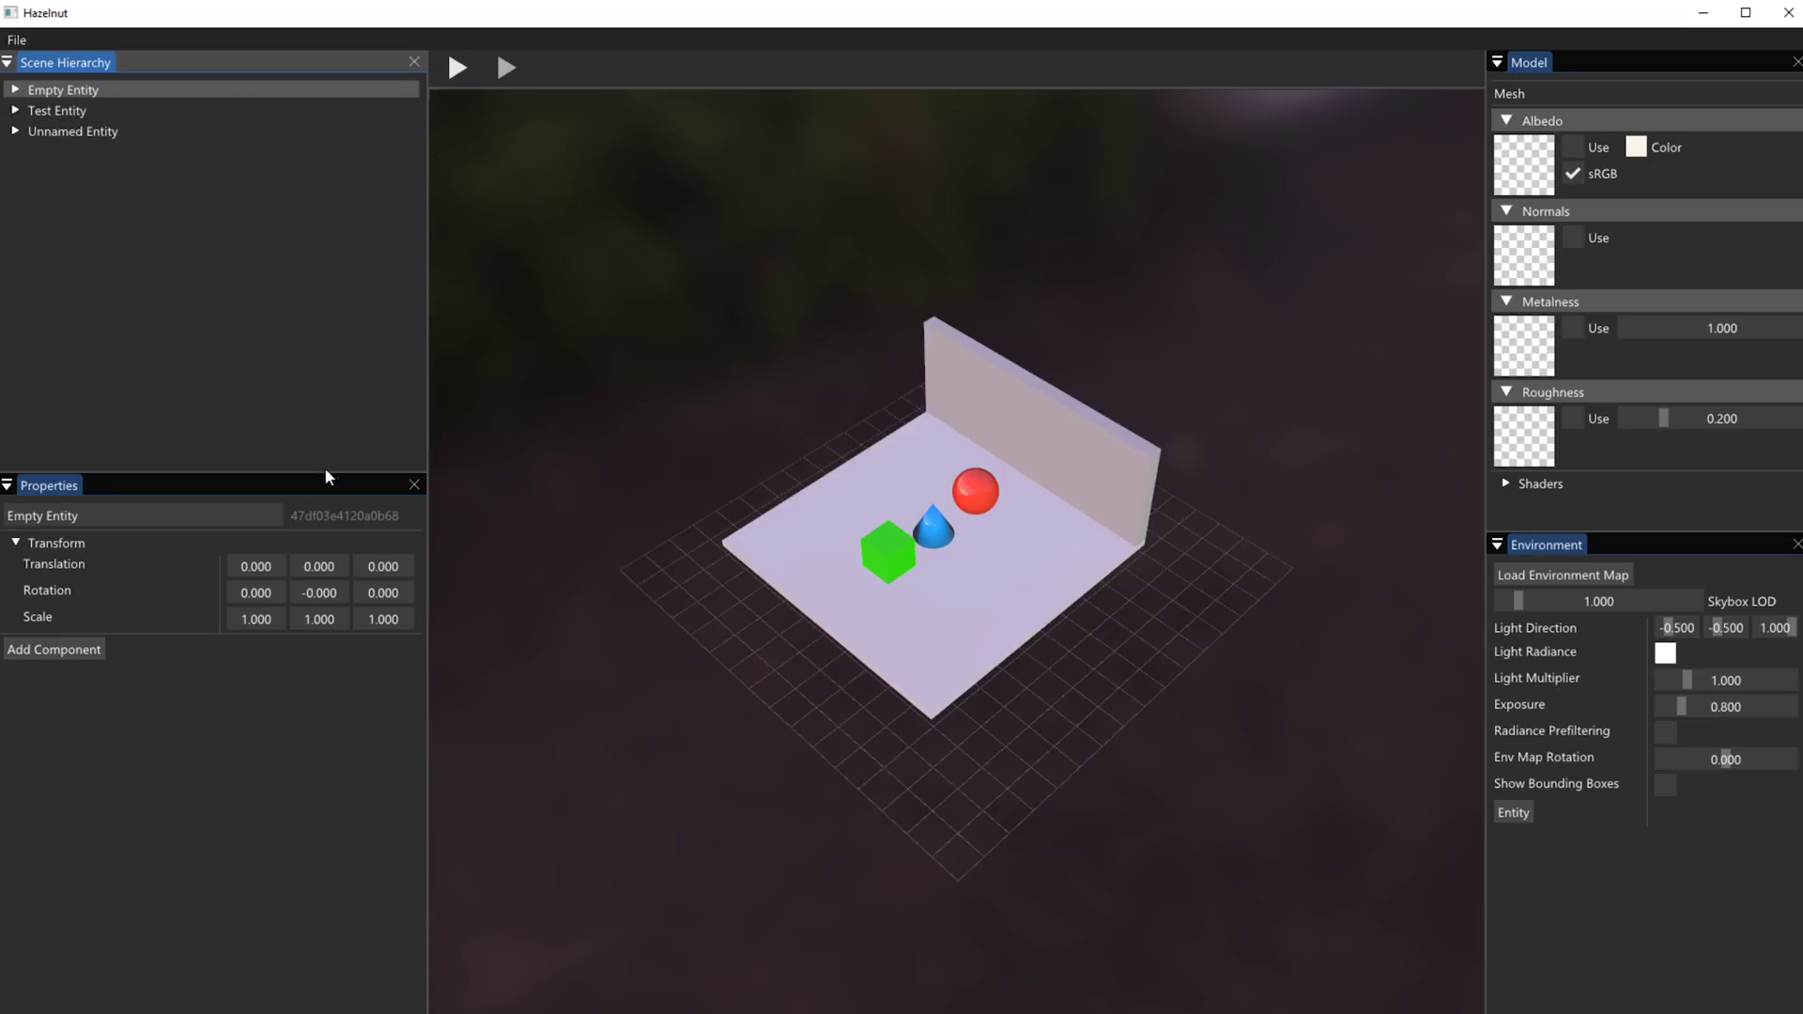
click(106, 512)
key(ctrl+a)
text(Camera)
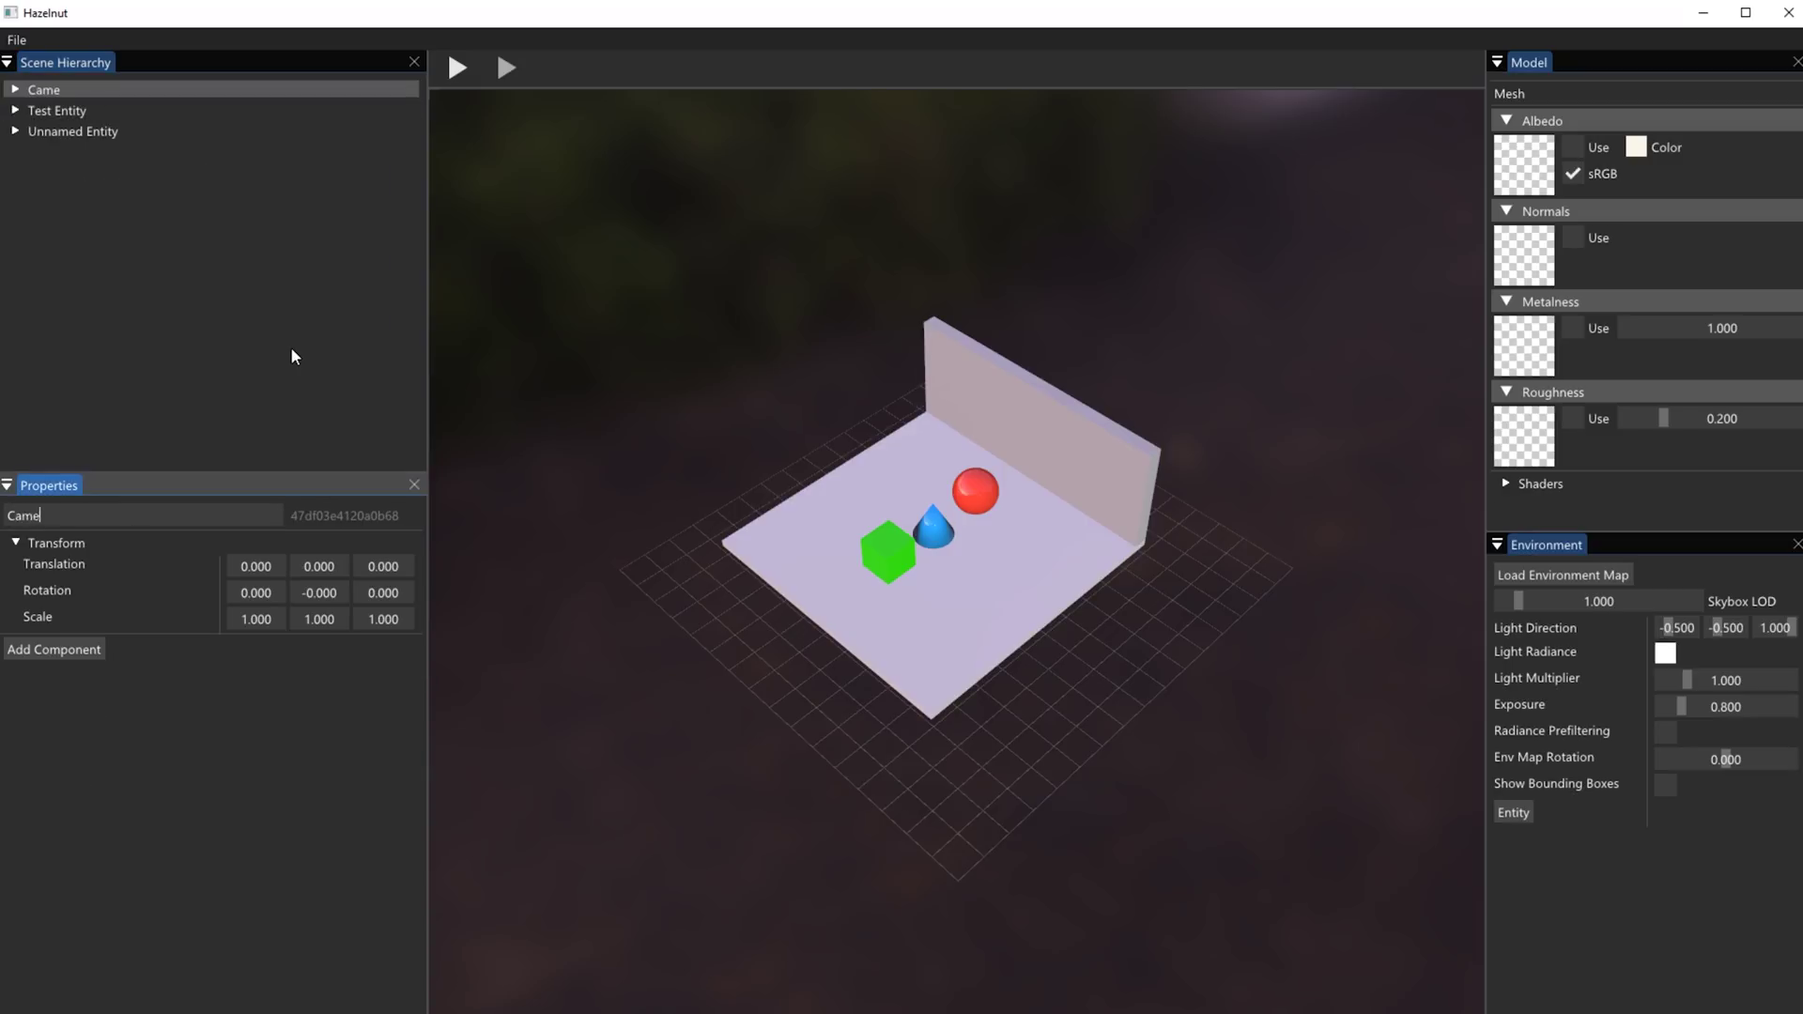
click(51, 646)
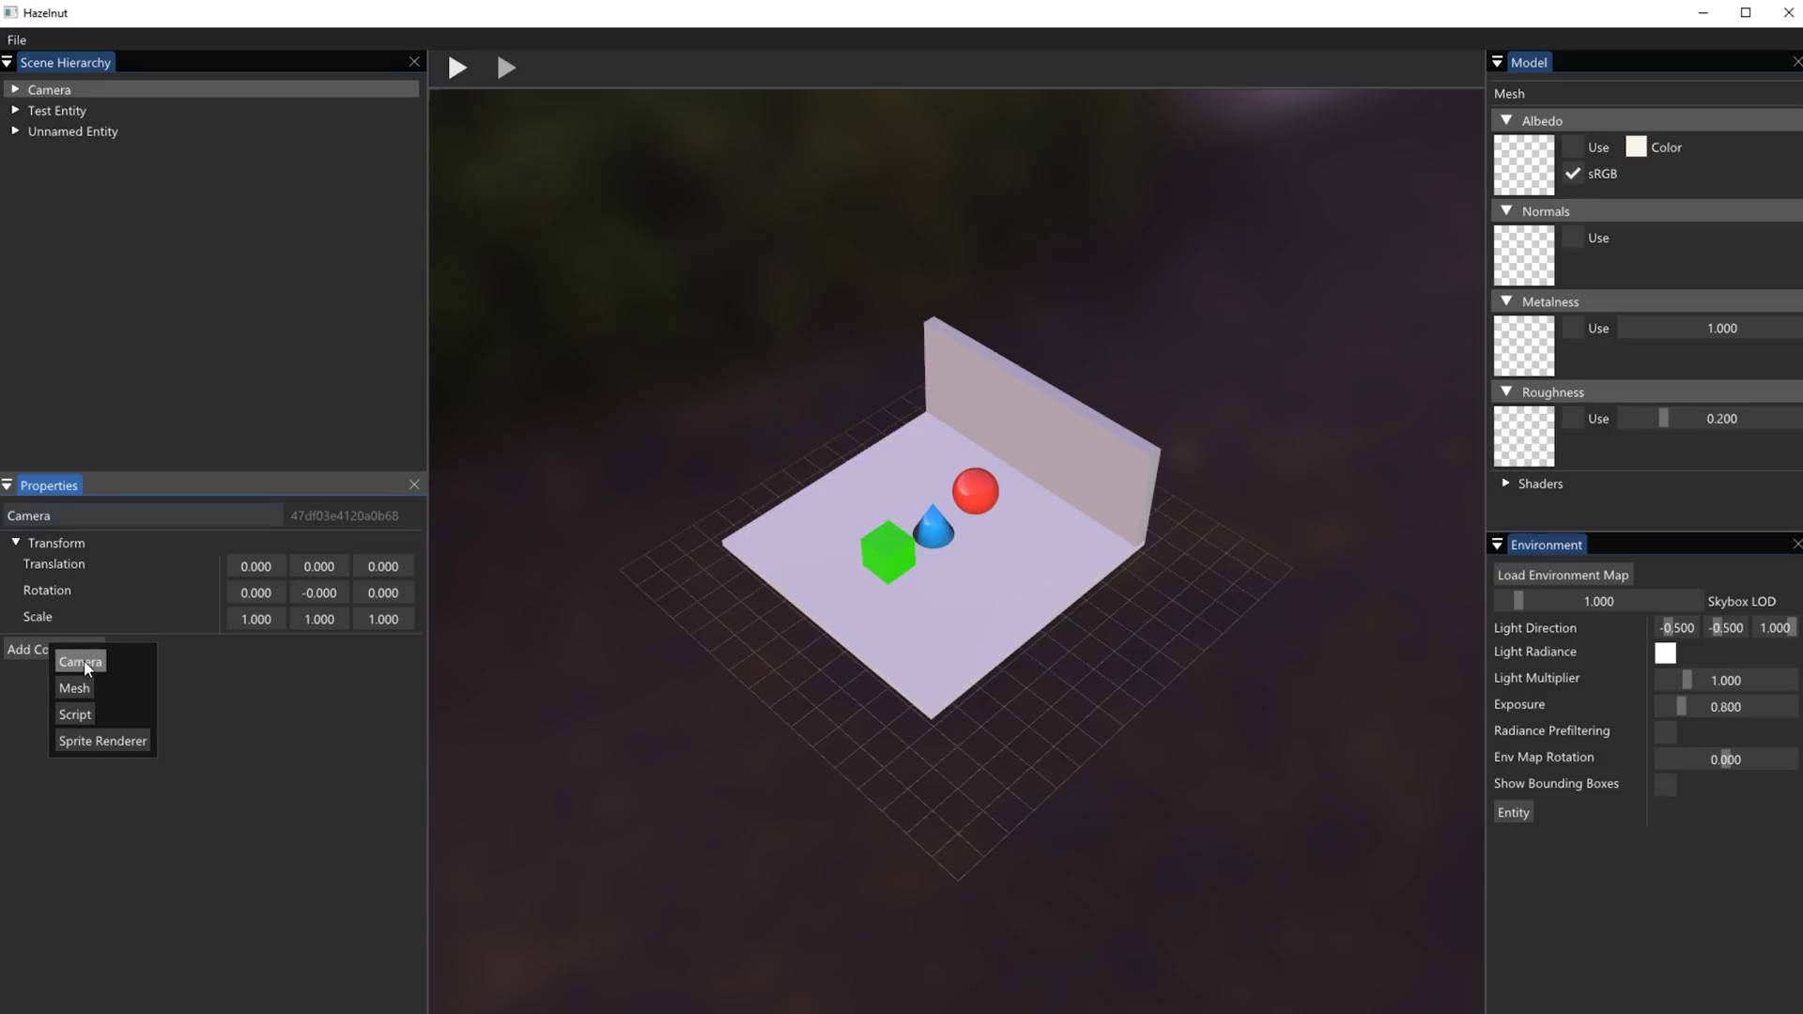
click(83, 662)
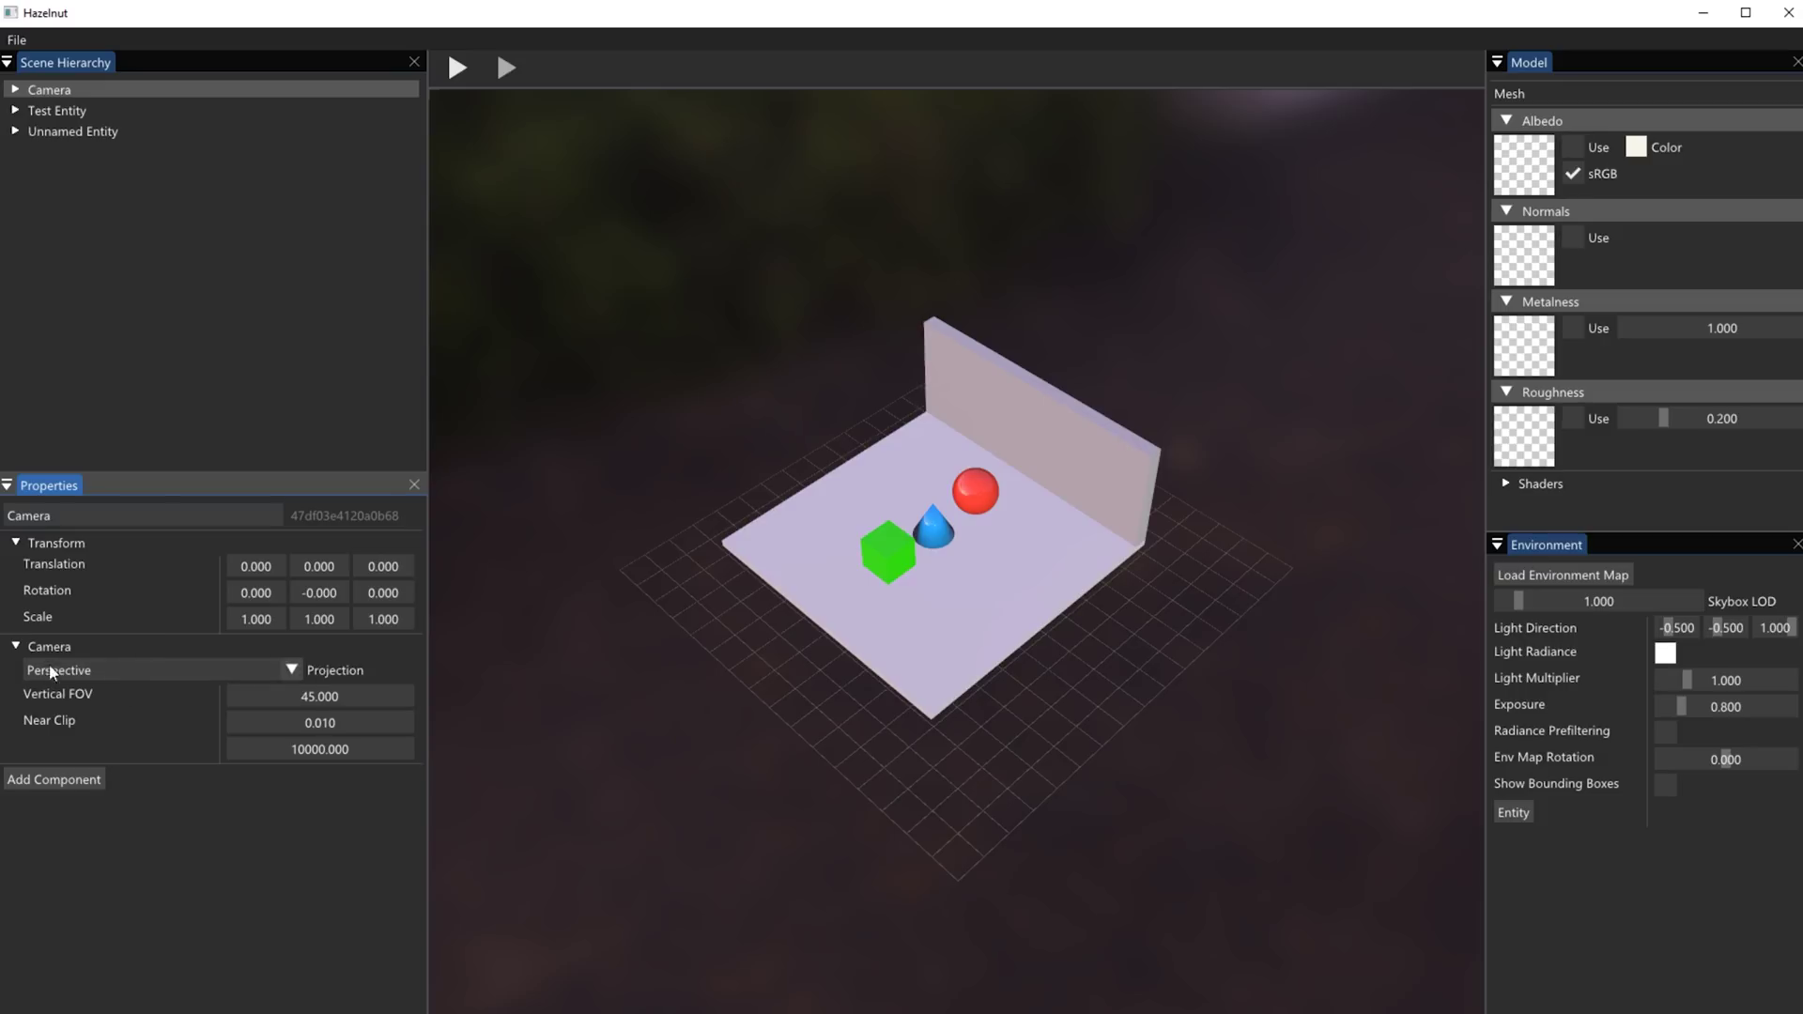
Switch the camera's projection to Orthographic and back to Perspective
click(80, 674)
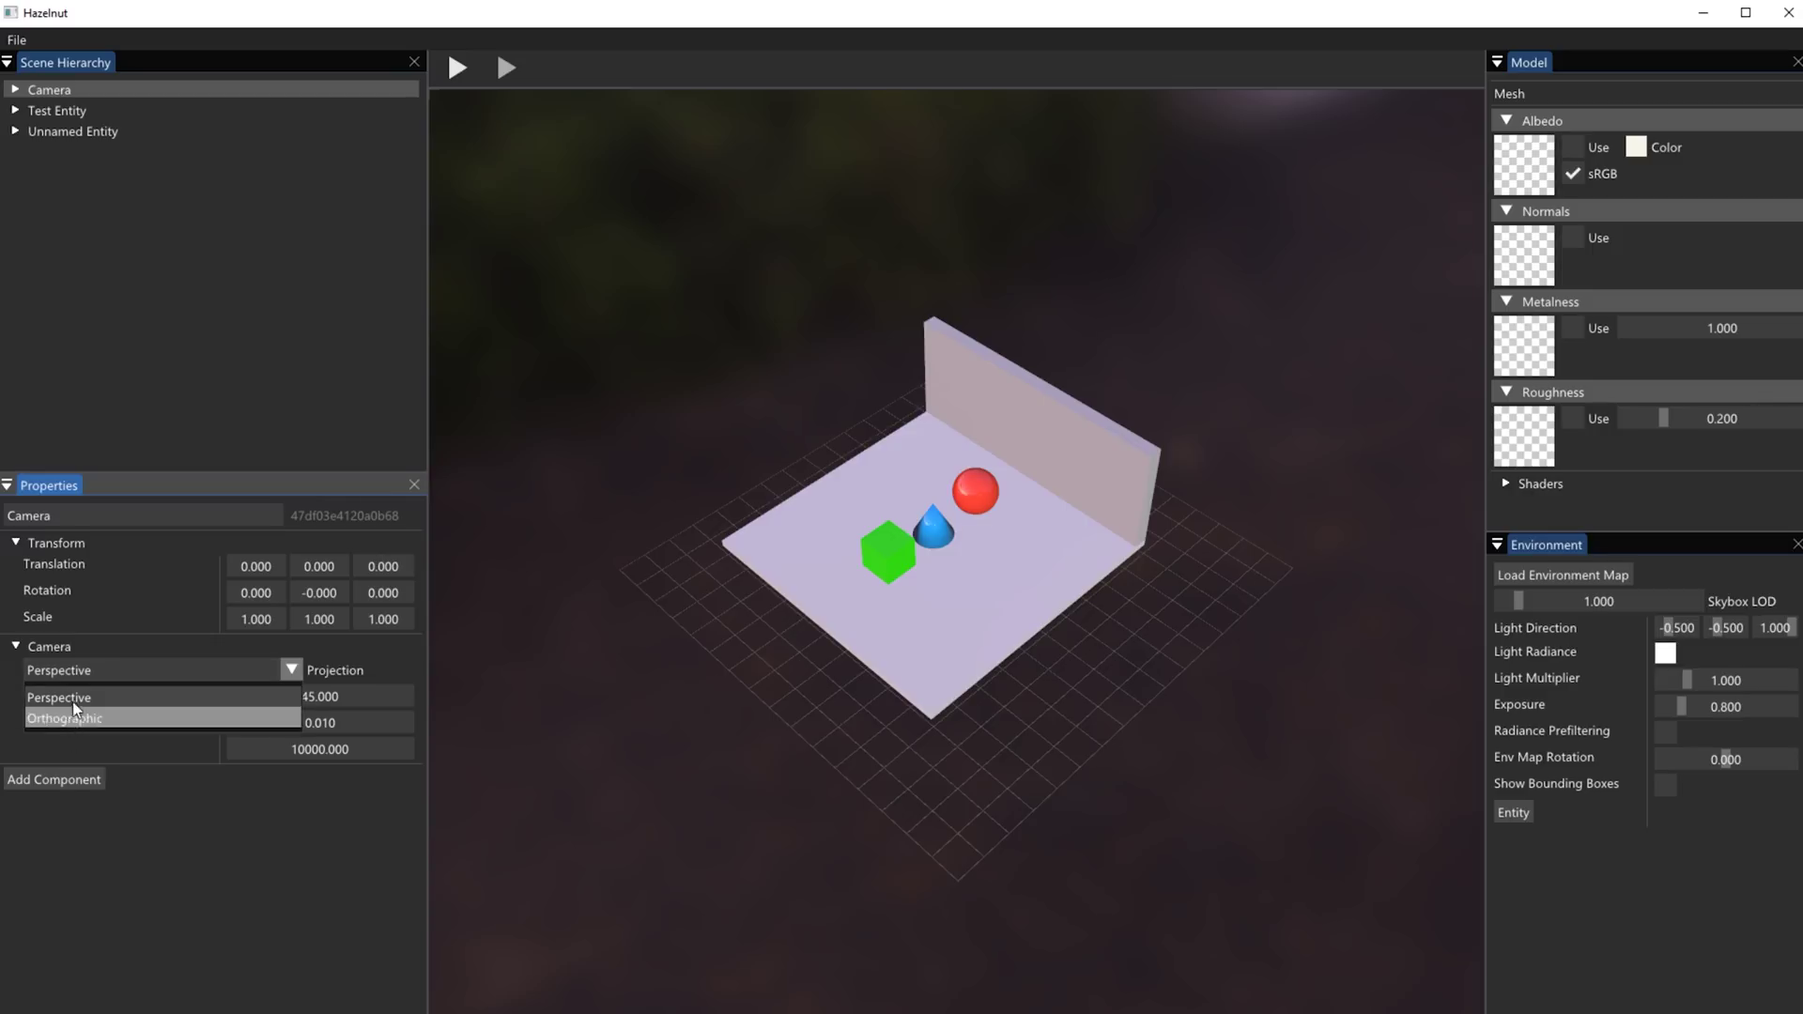
click(73, 717)
click(204, 670)
click(121, 700)
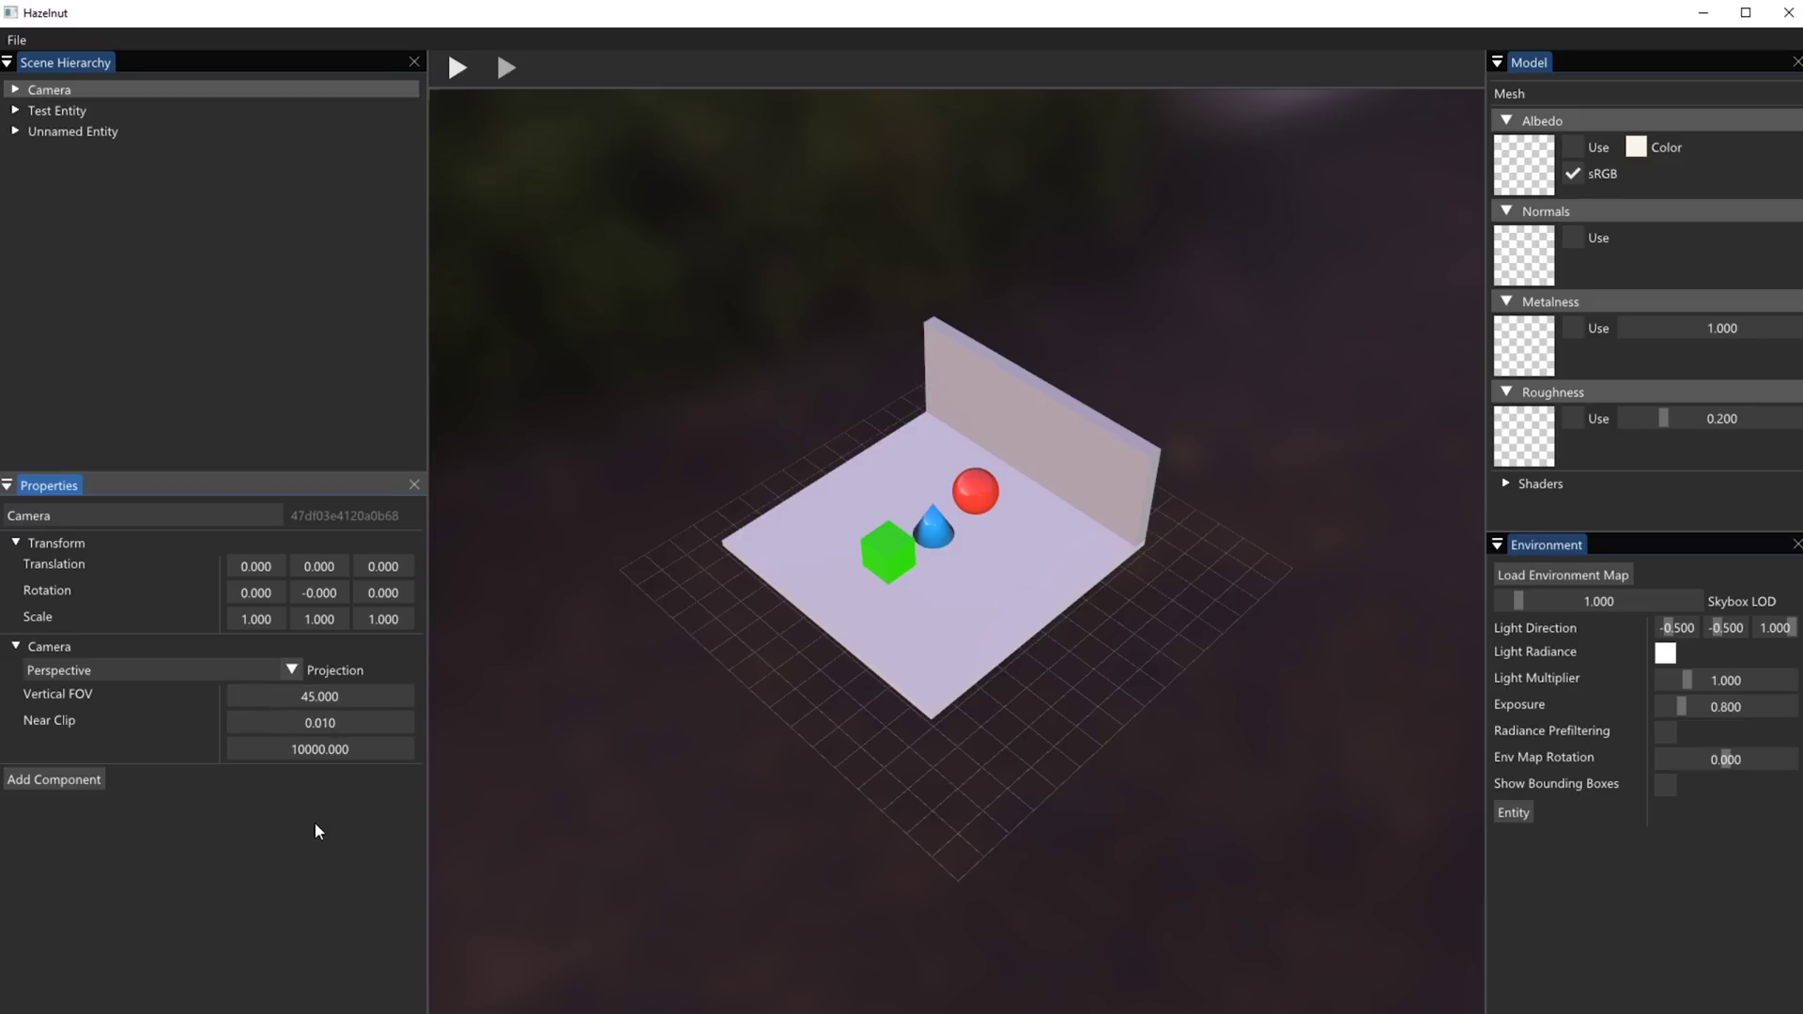
Set the Camera entity's Z translation to about 44.25 and start playing the scene
mouse_move(887, 751)
alt+mouse_down()
mouse_move(847, 323)
mouse_move(873, 713)
mouse_move(892, 749)
alt+mouse_up()
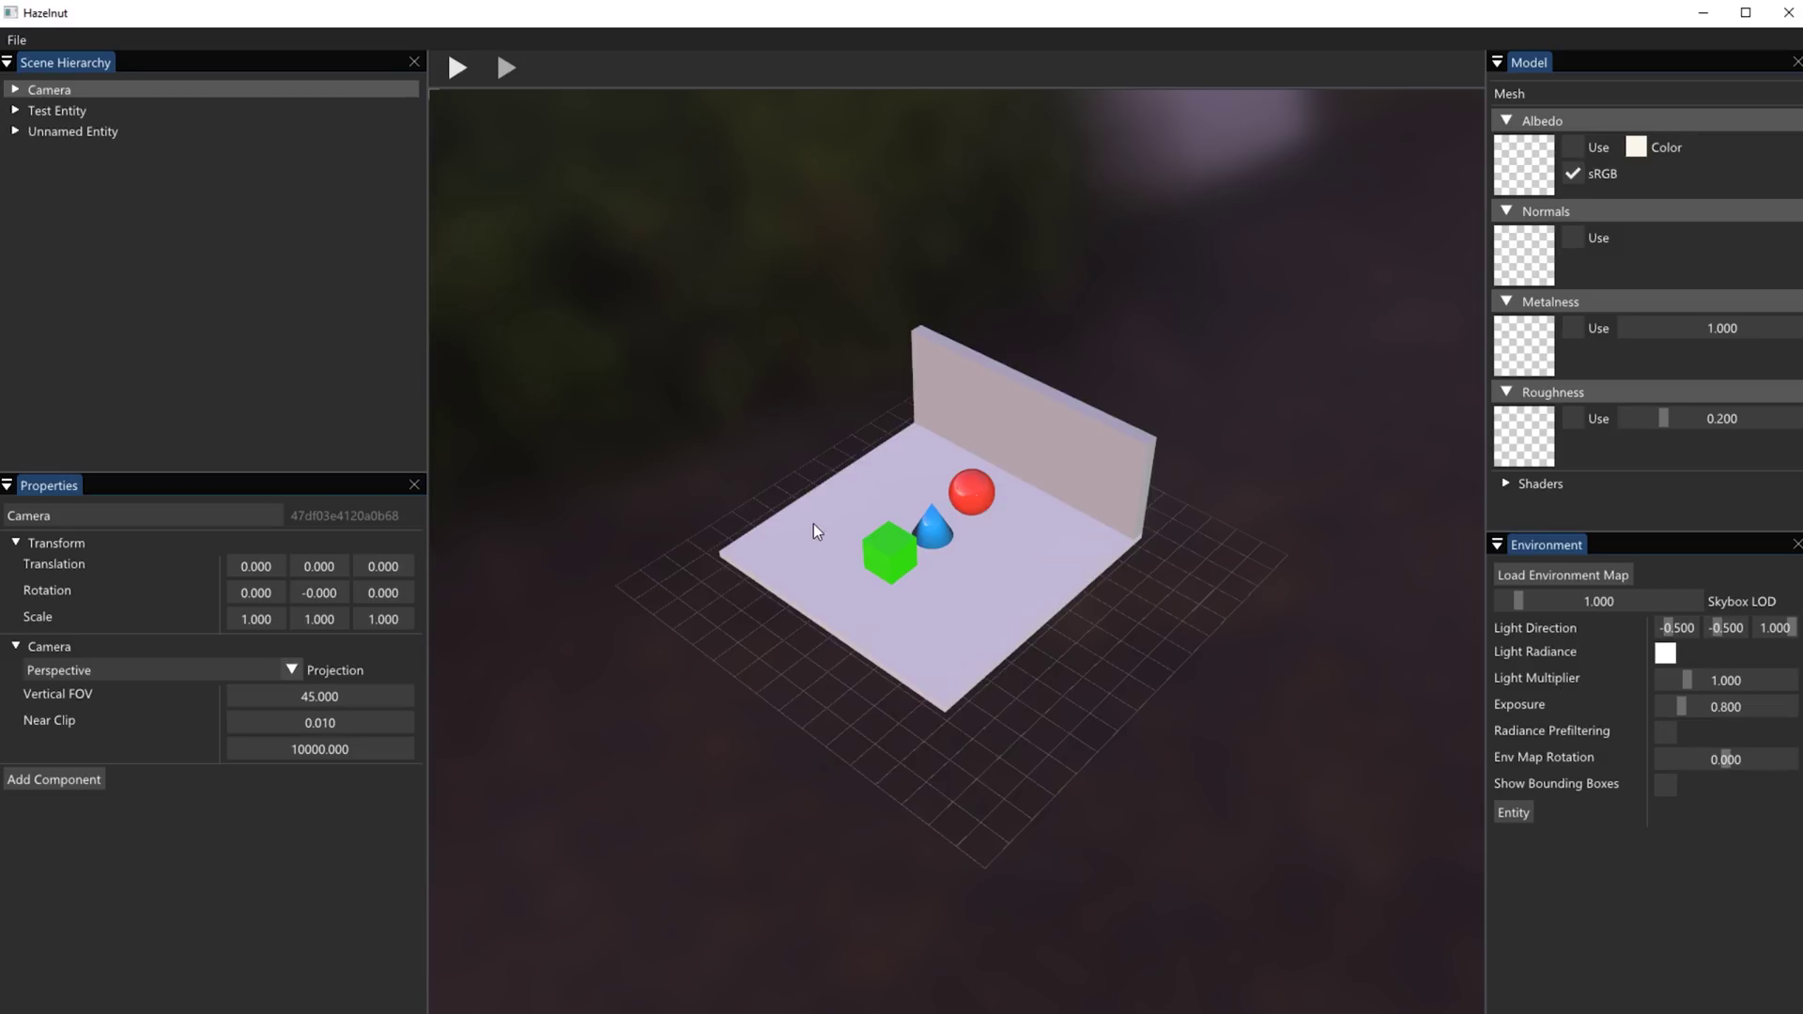
alt+drag(808, 524, 732, 748)
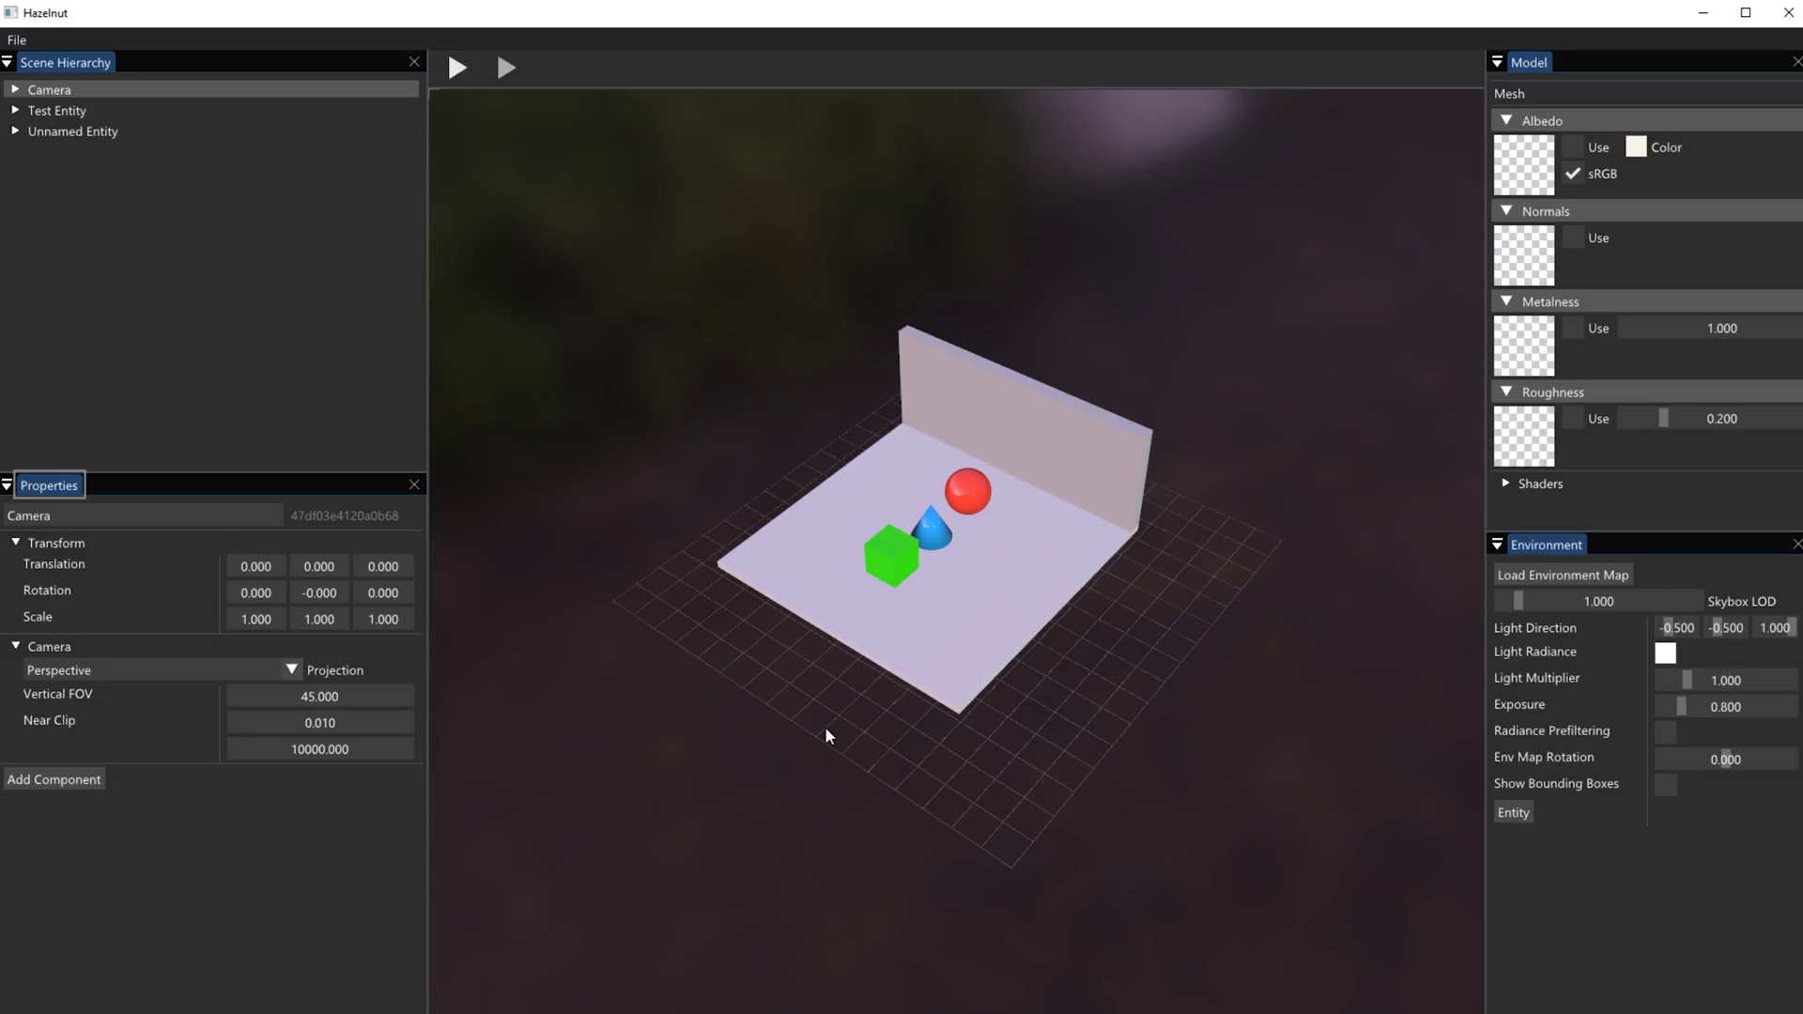
drag(409, 567, 550, 570)
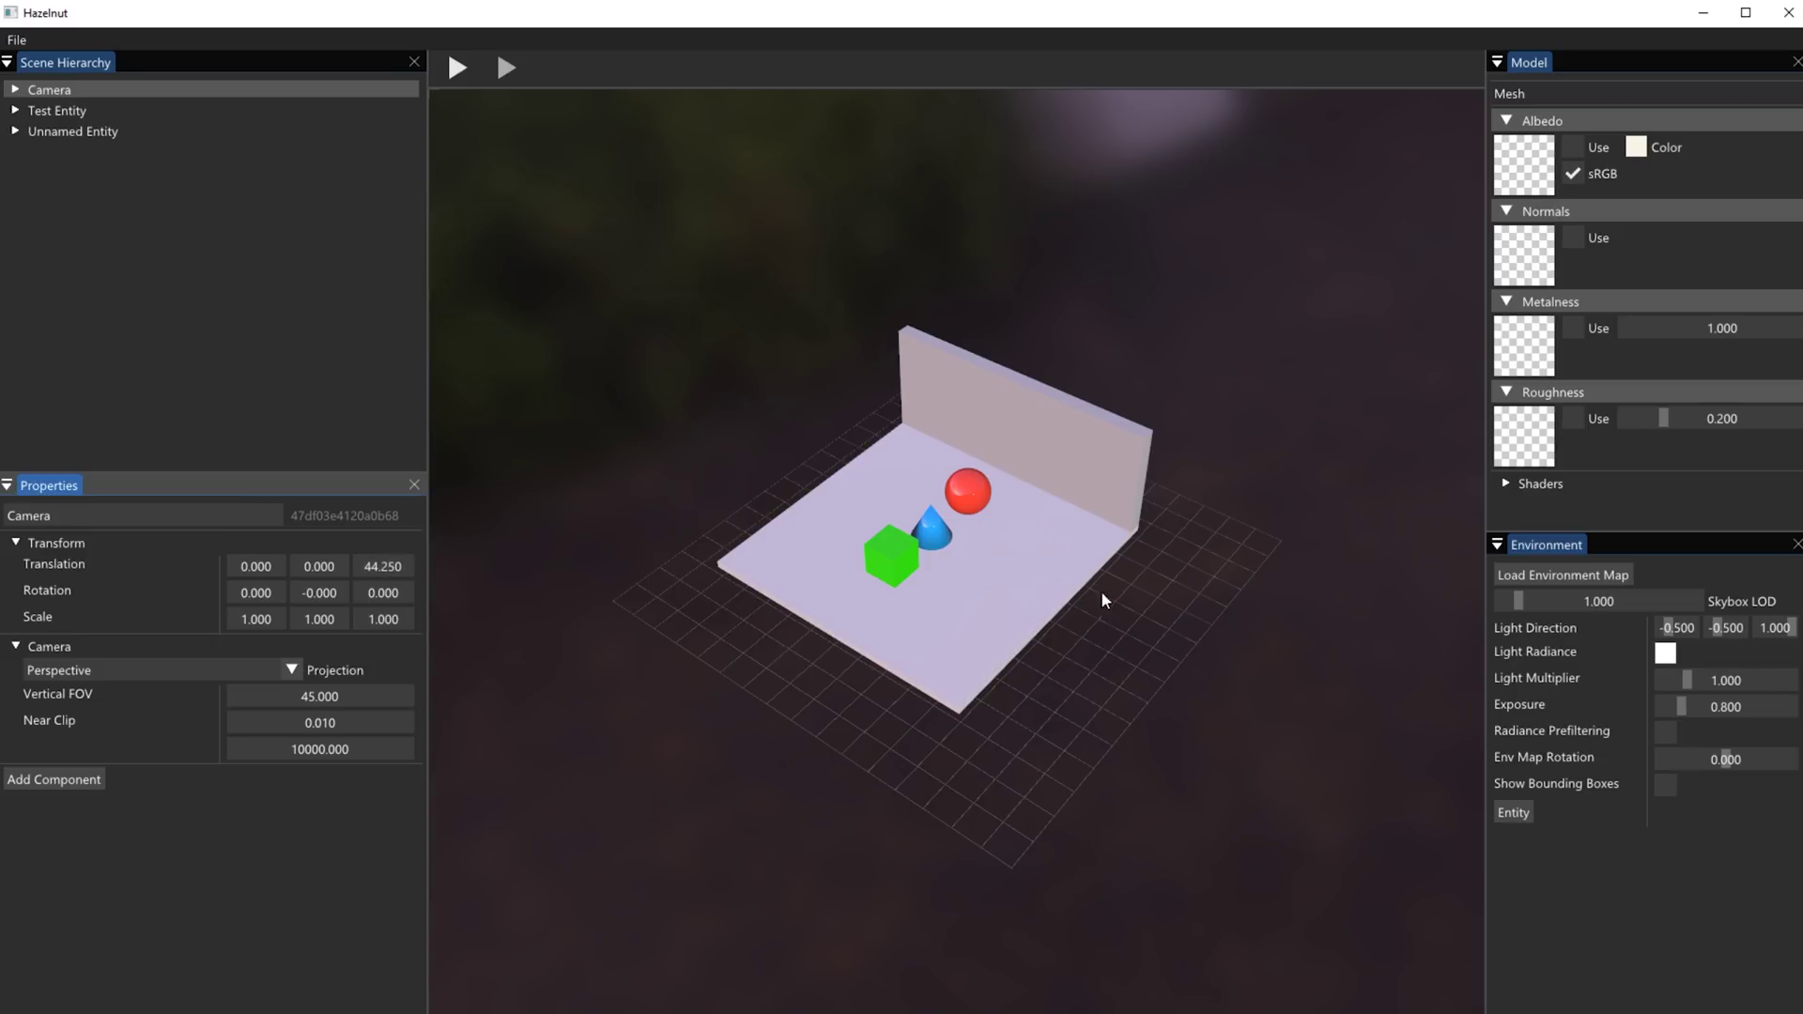
click(457, 70)
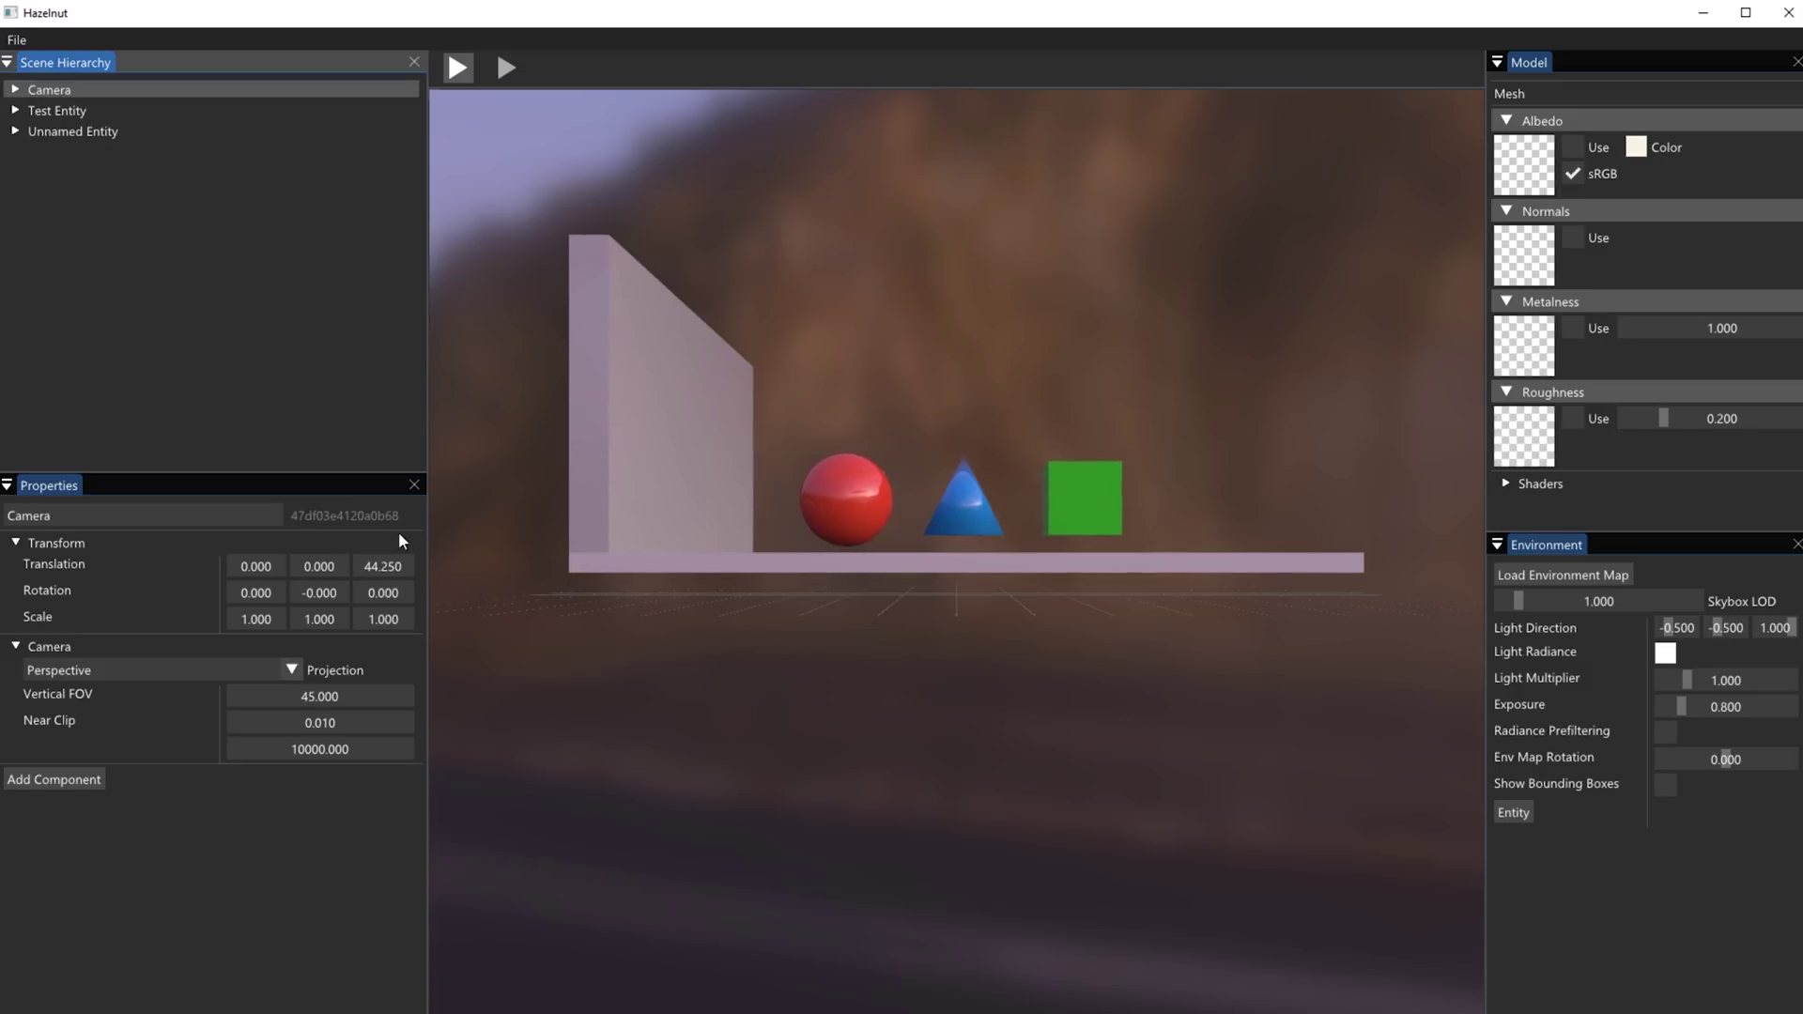
Reposition the Camera entity to about Y 14.75 and Z 79.75, and tilt its X rotation to about -10.75
drag(400, 561, 518, 562)
drag(329, 565, 376, 565)
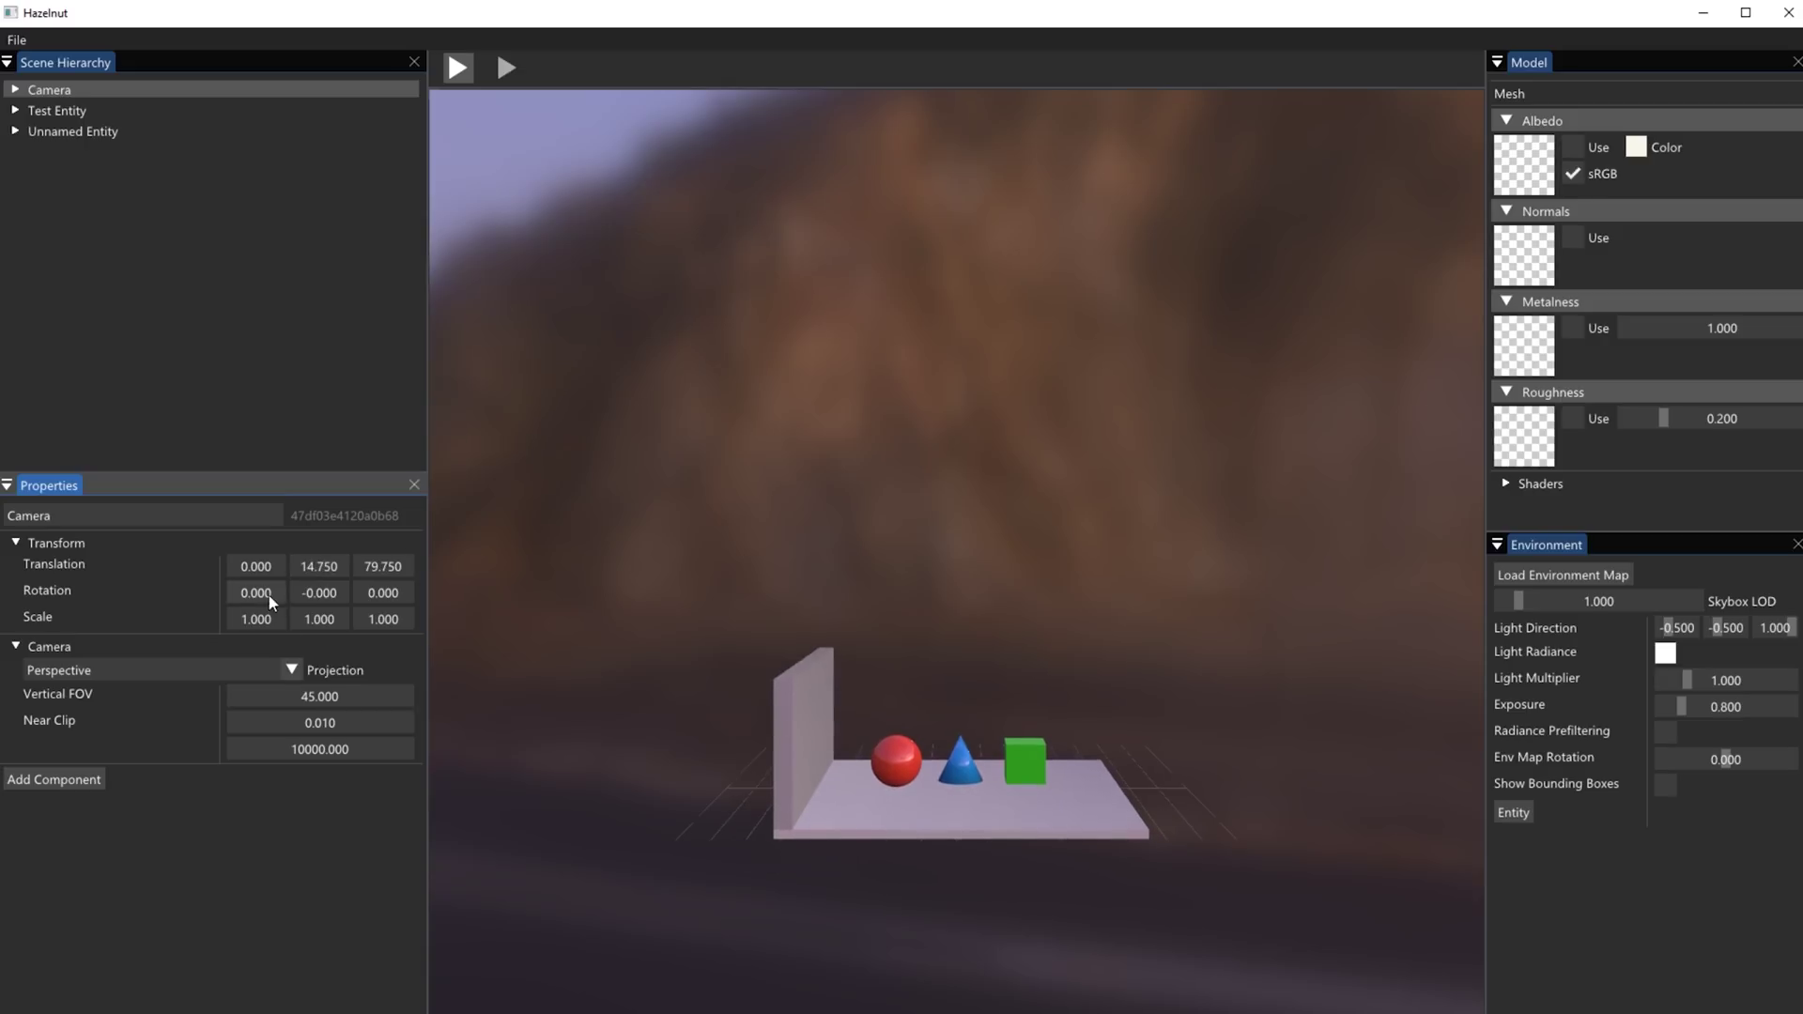
drag(273, 594, 234, 593)
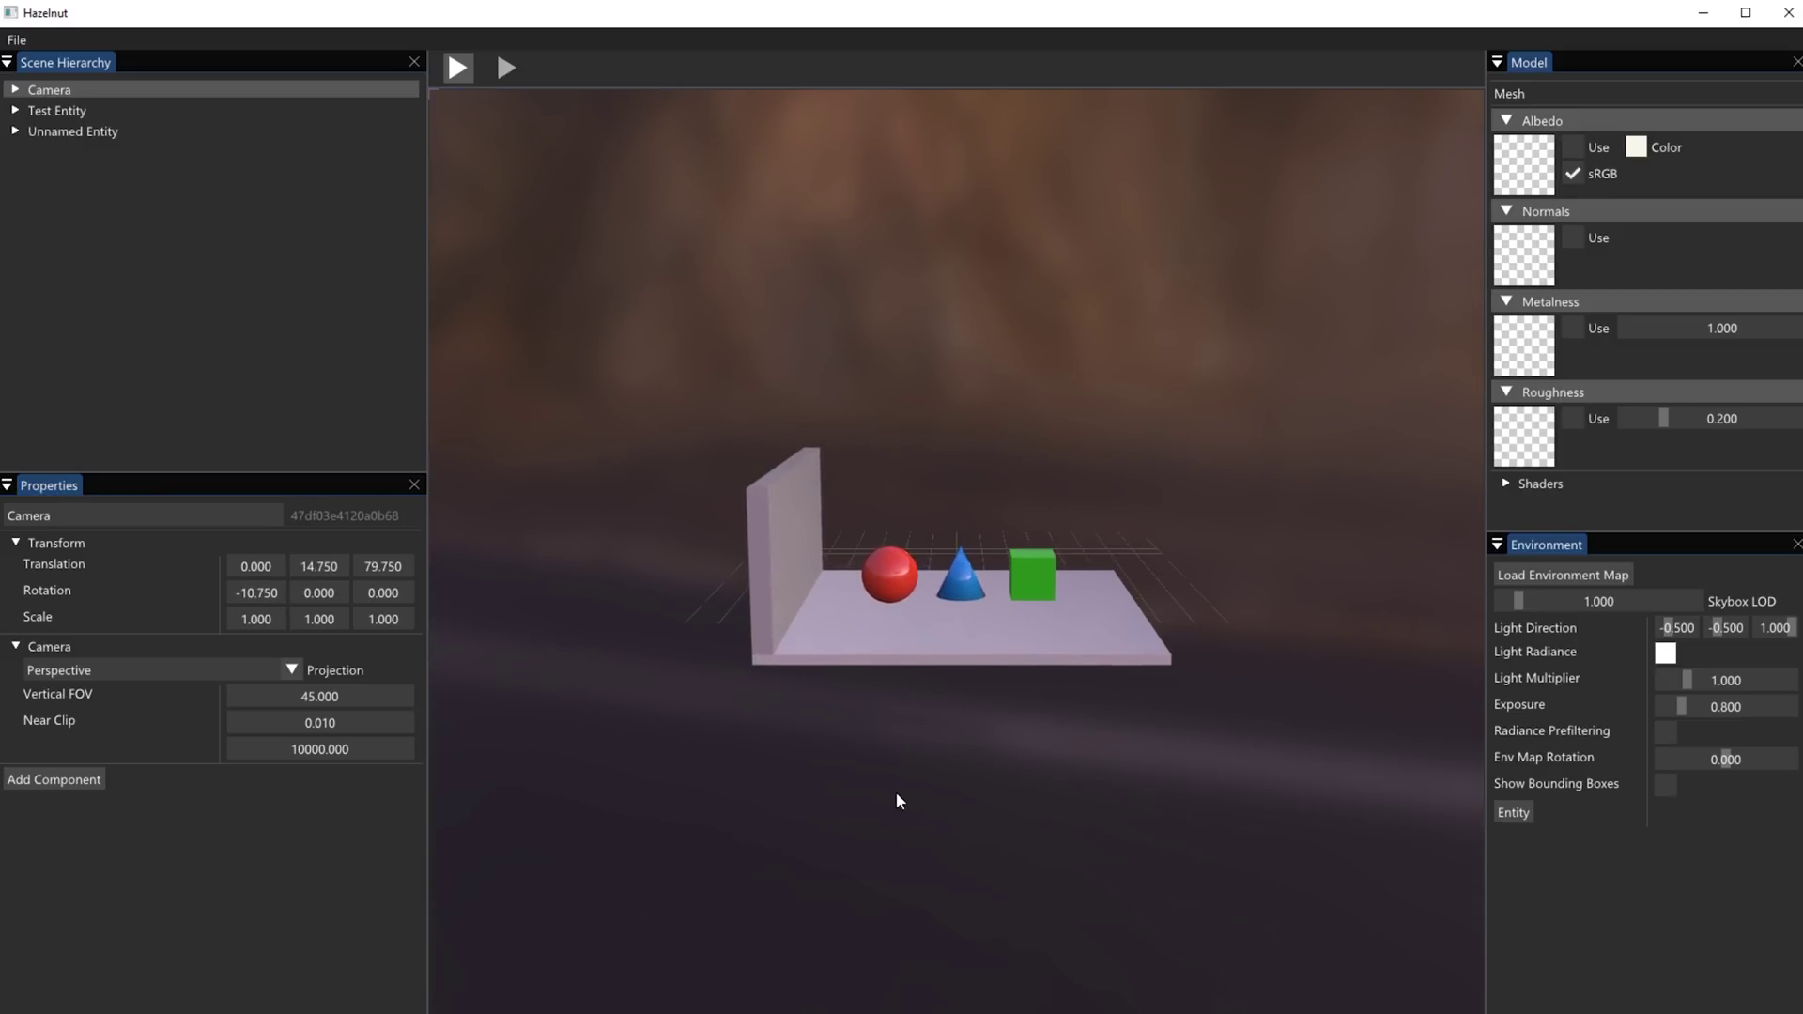
Select the Test Entity to watch its translation during play, and stop the scene
click(57, 110)
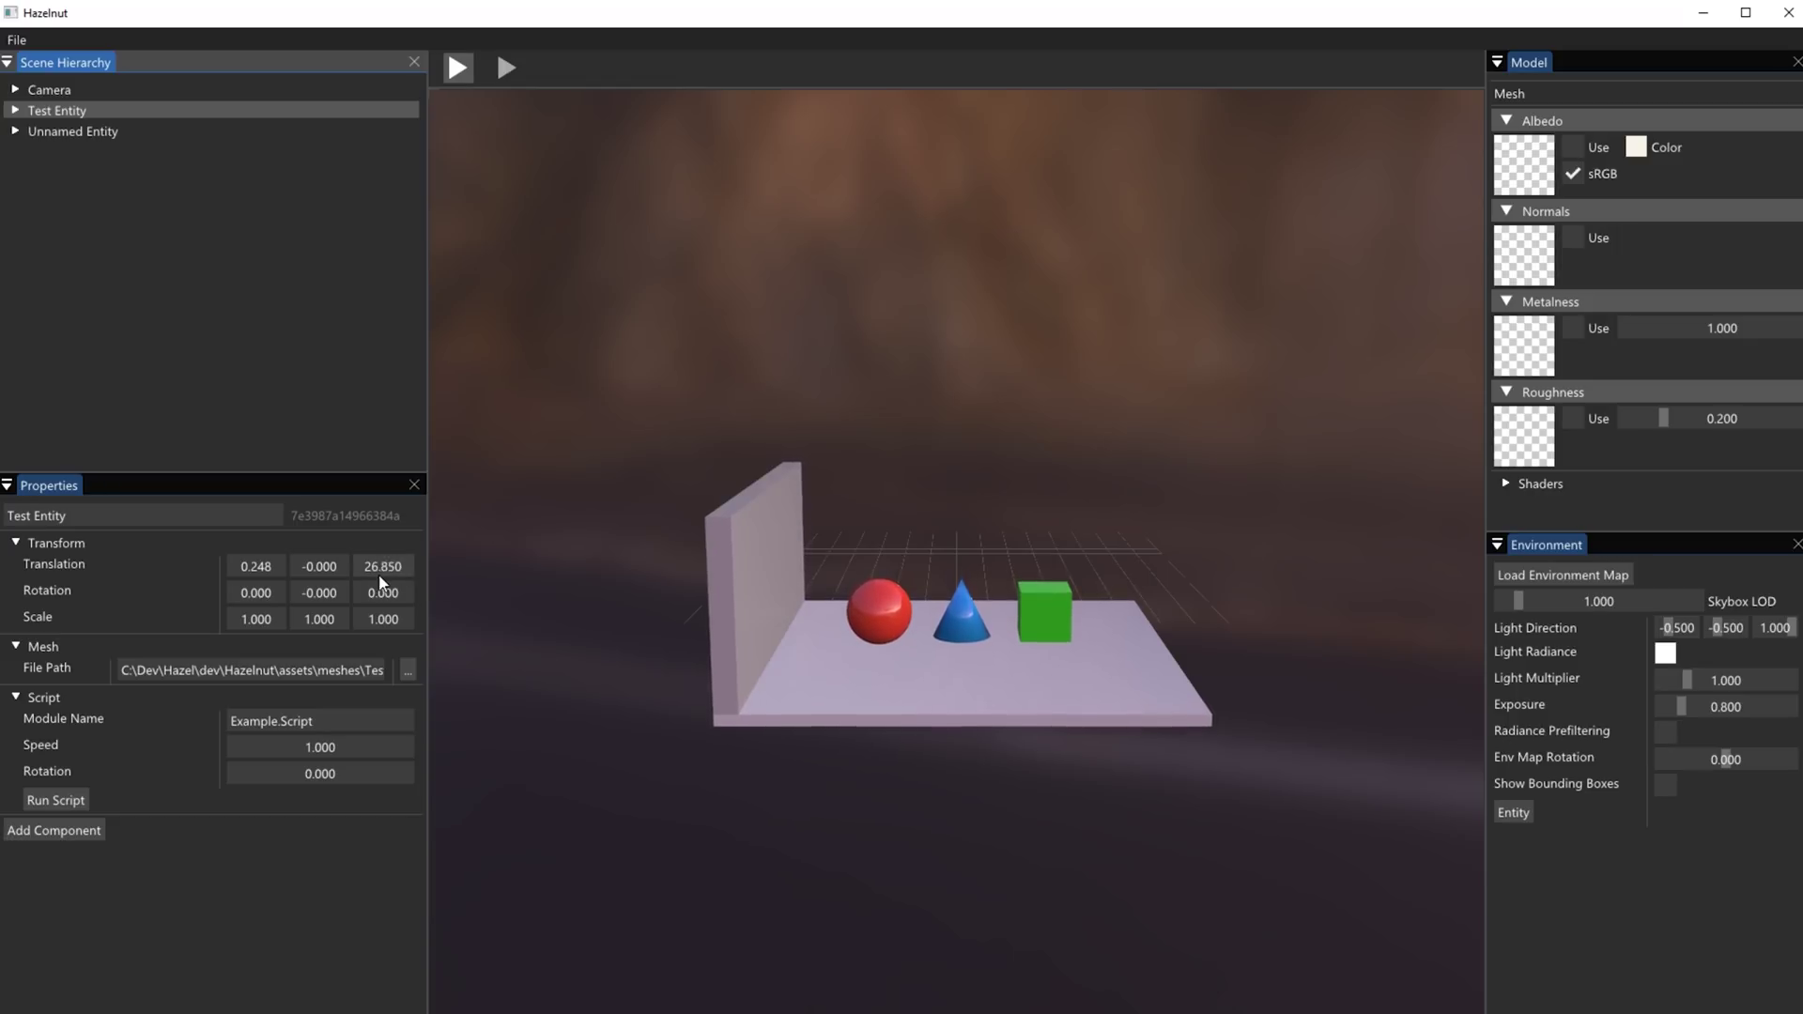
click(456, 67)
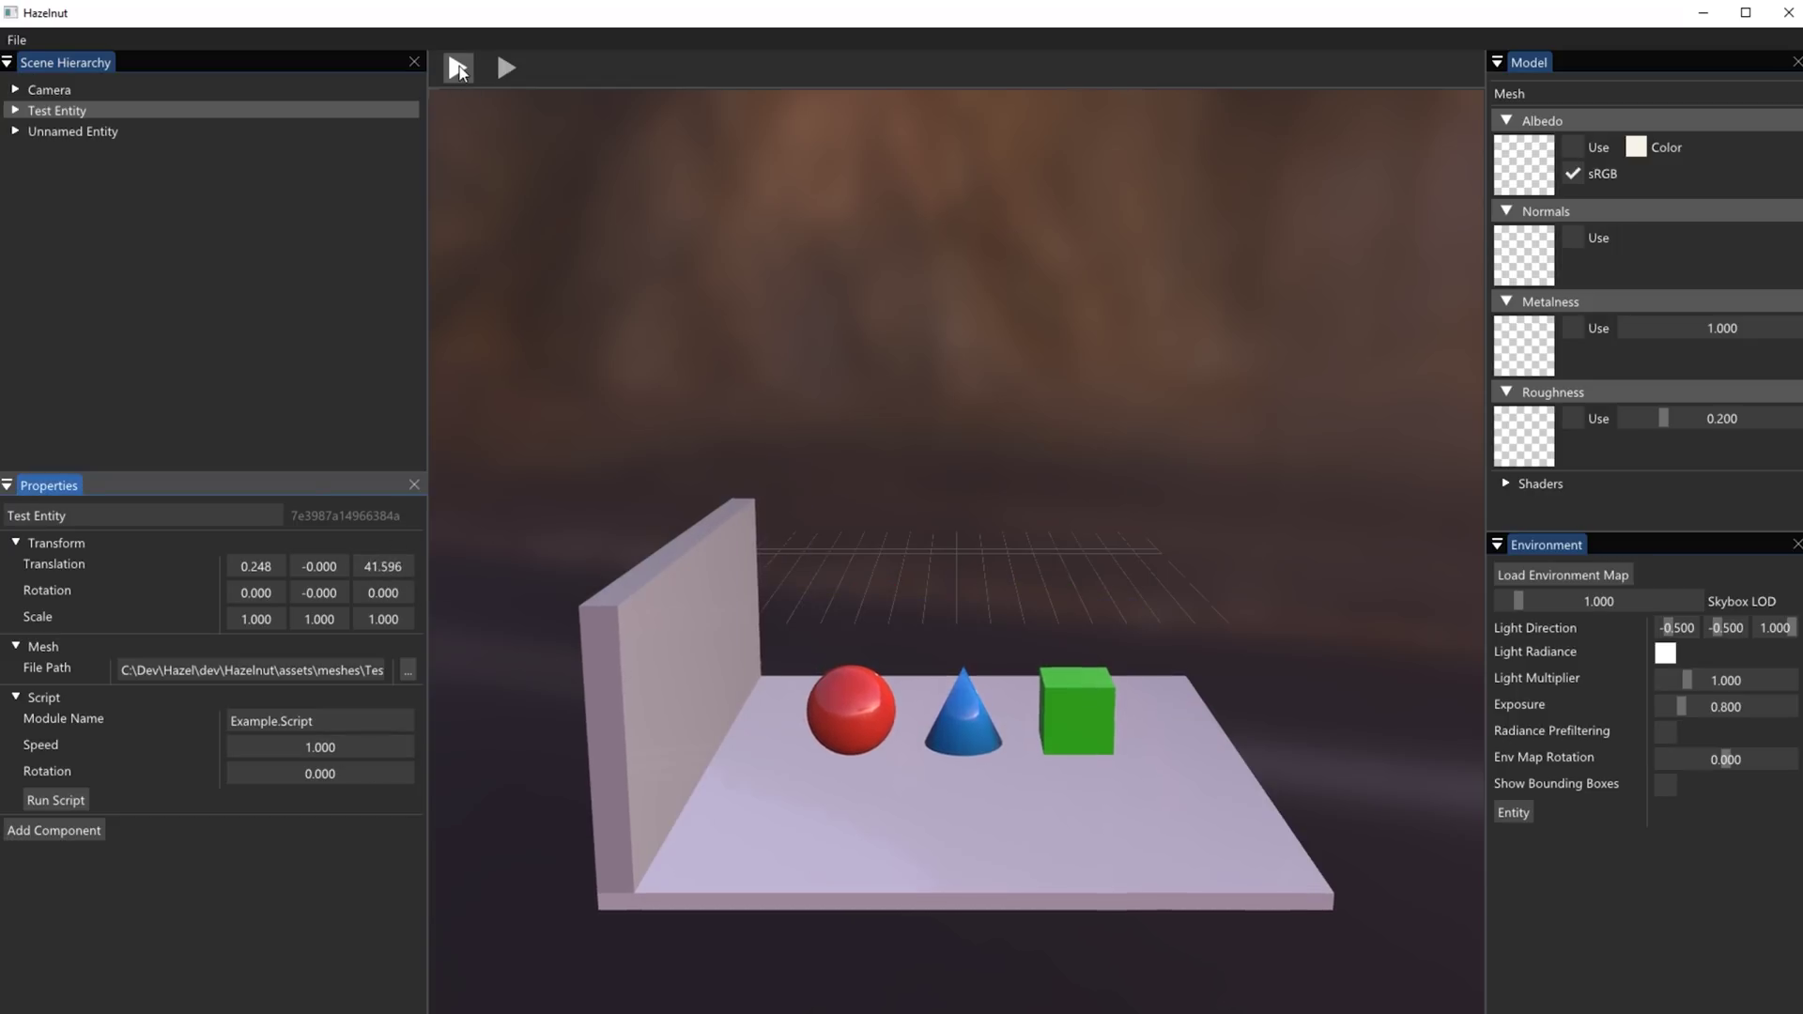
click(457, 70)
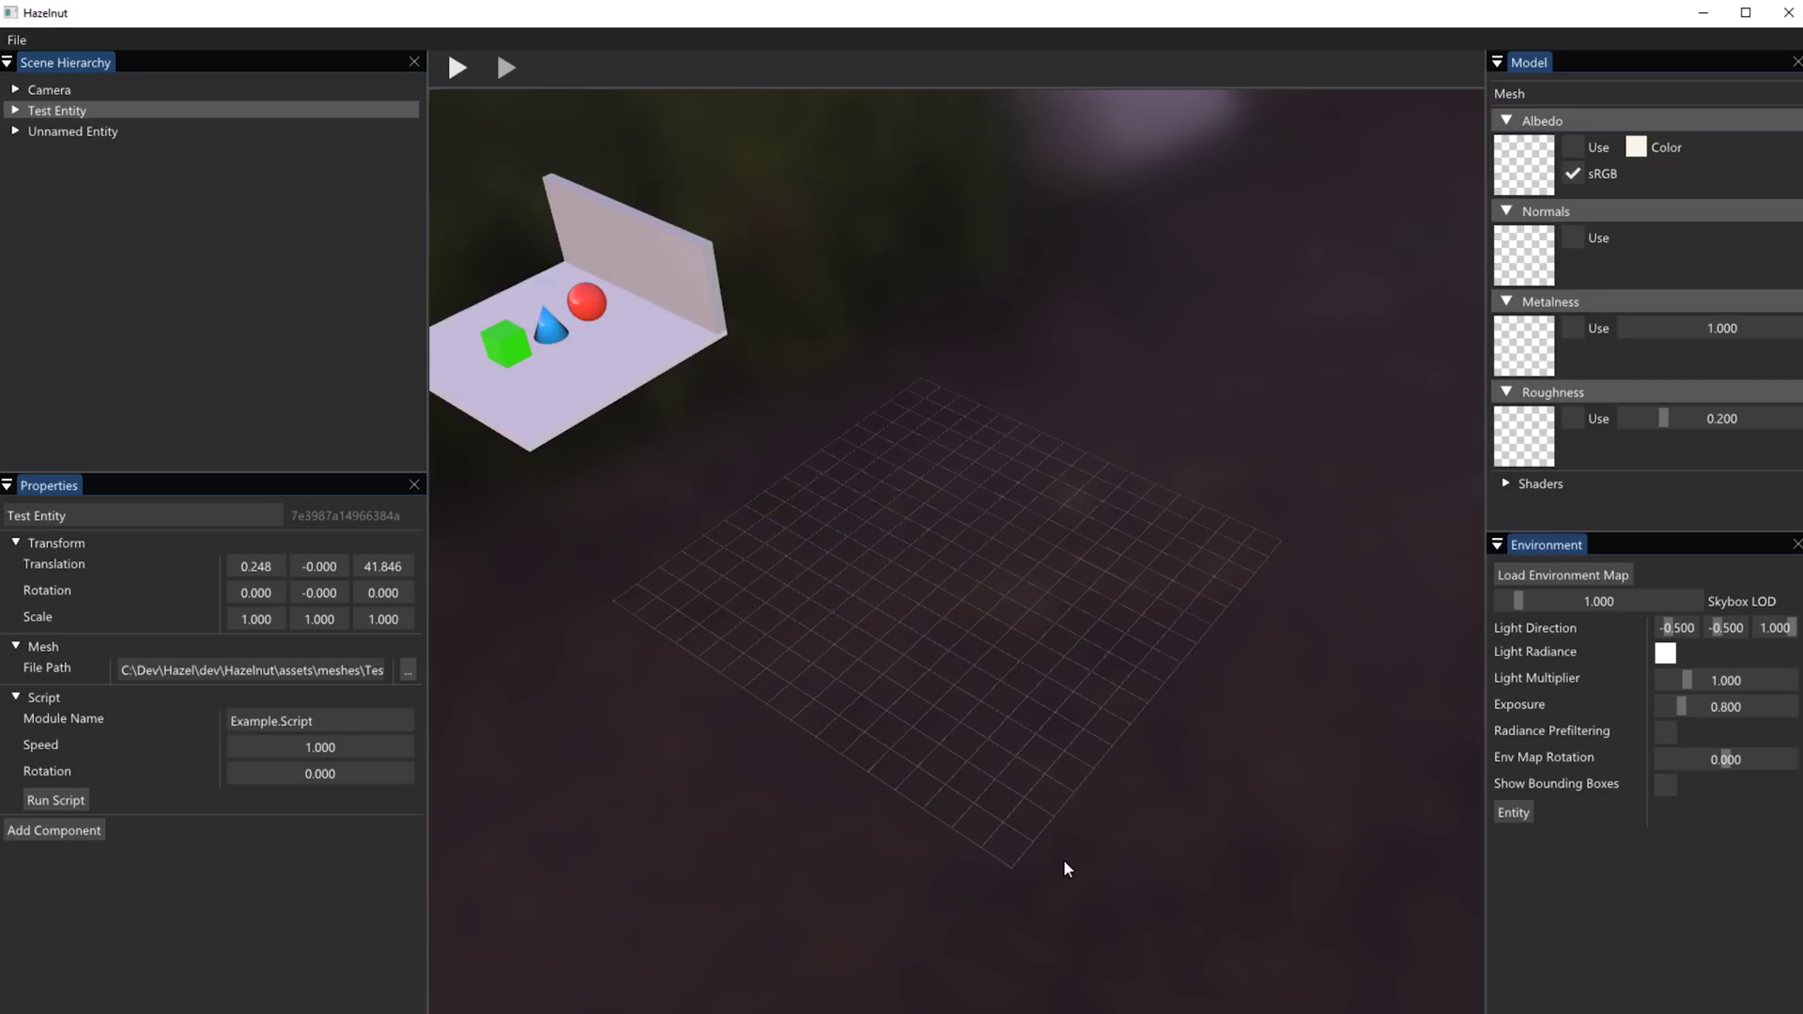
Move the Test Entity back along the Z axis to about 7.763
alt+drag(655, 688, 752, 769)
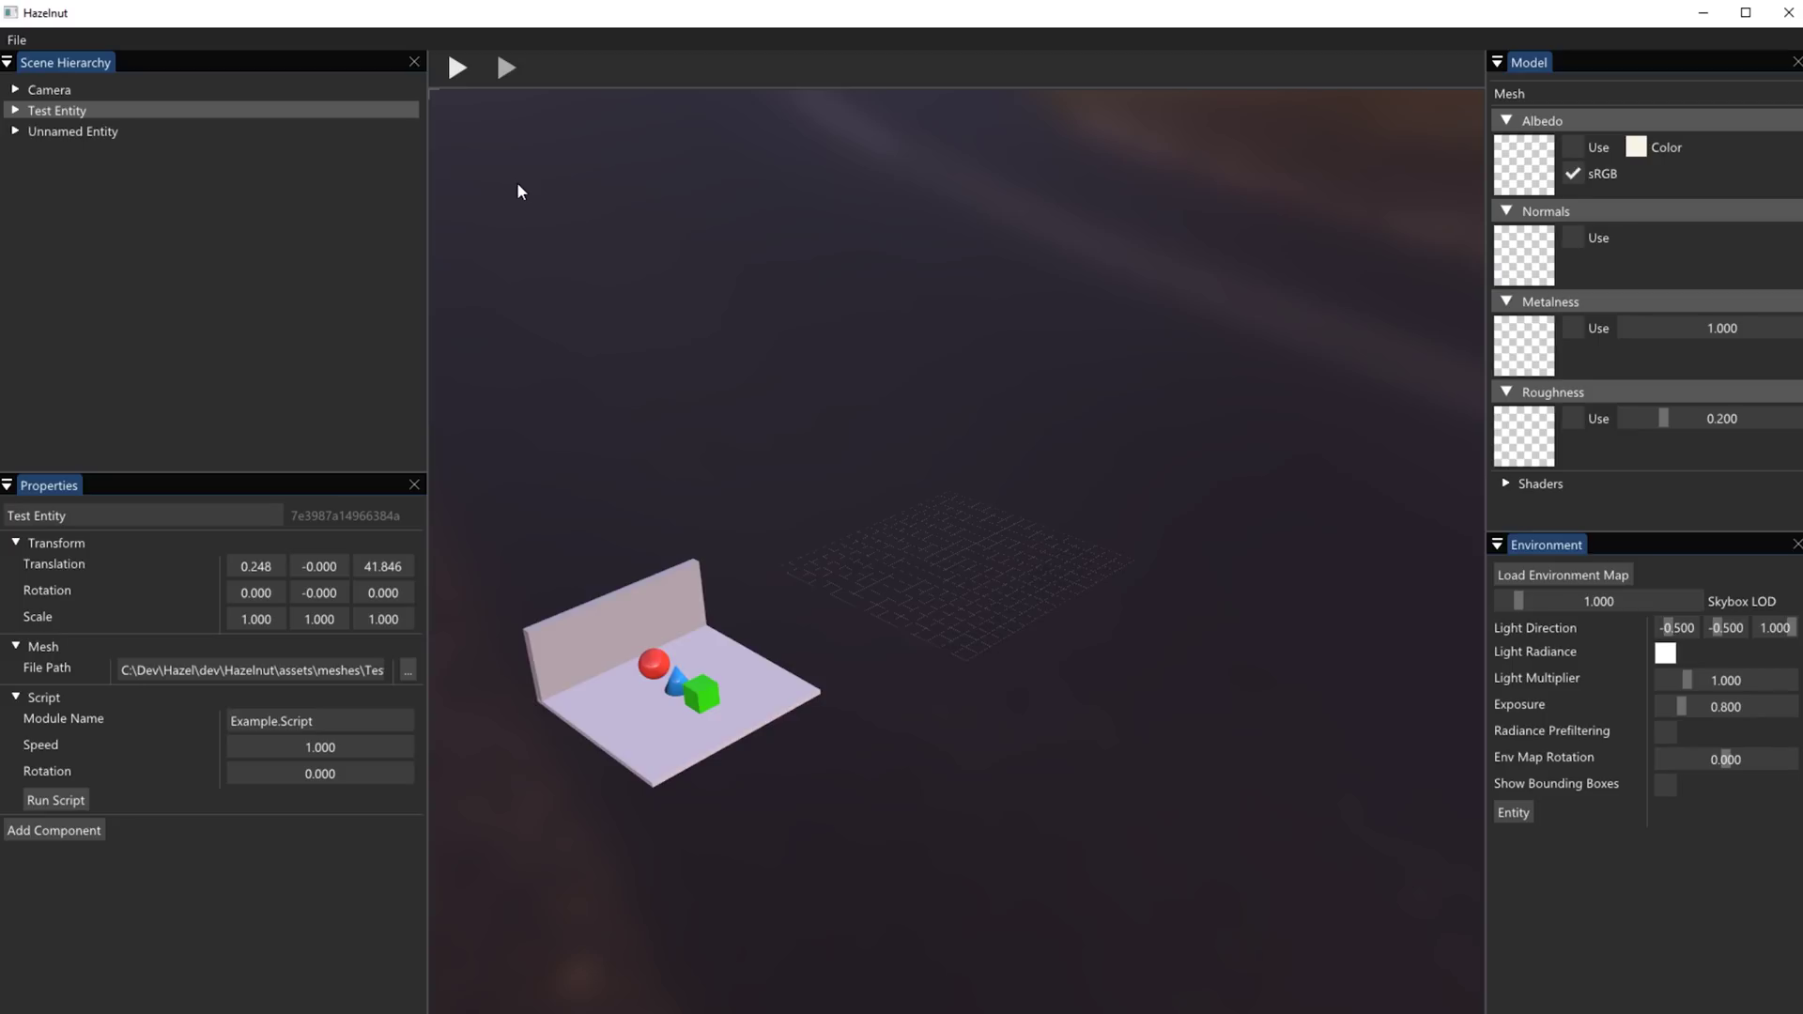
click(645, 734)
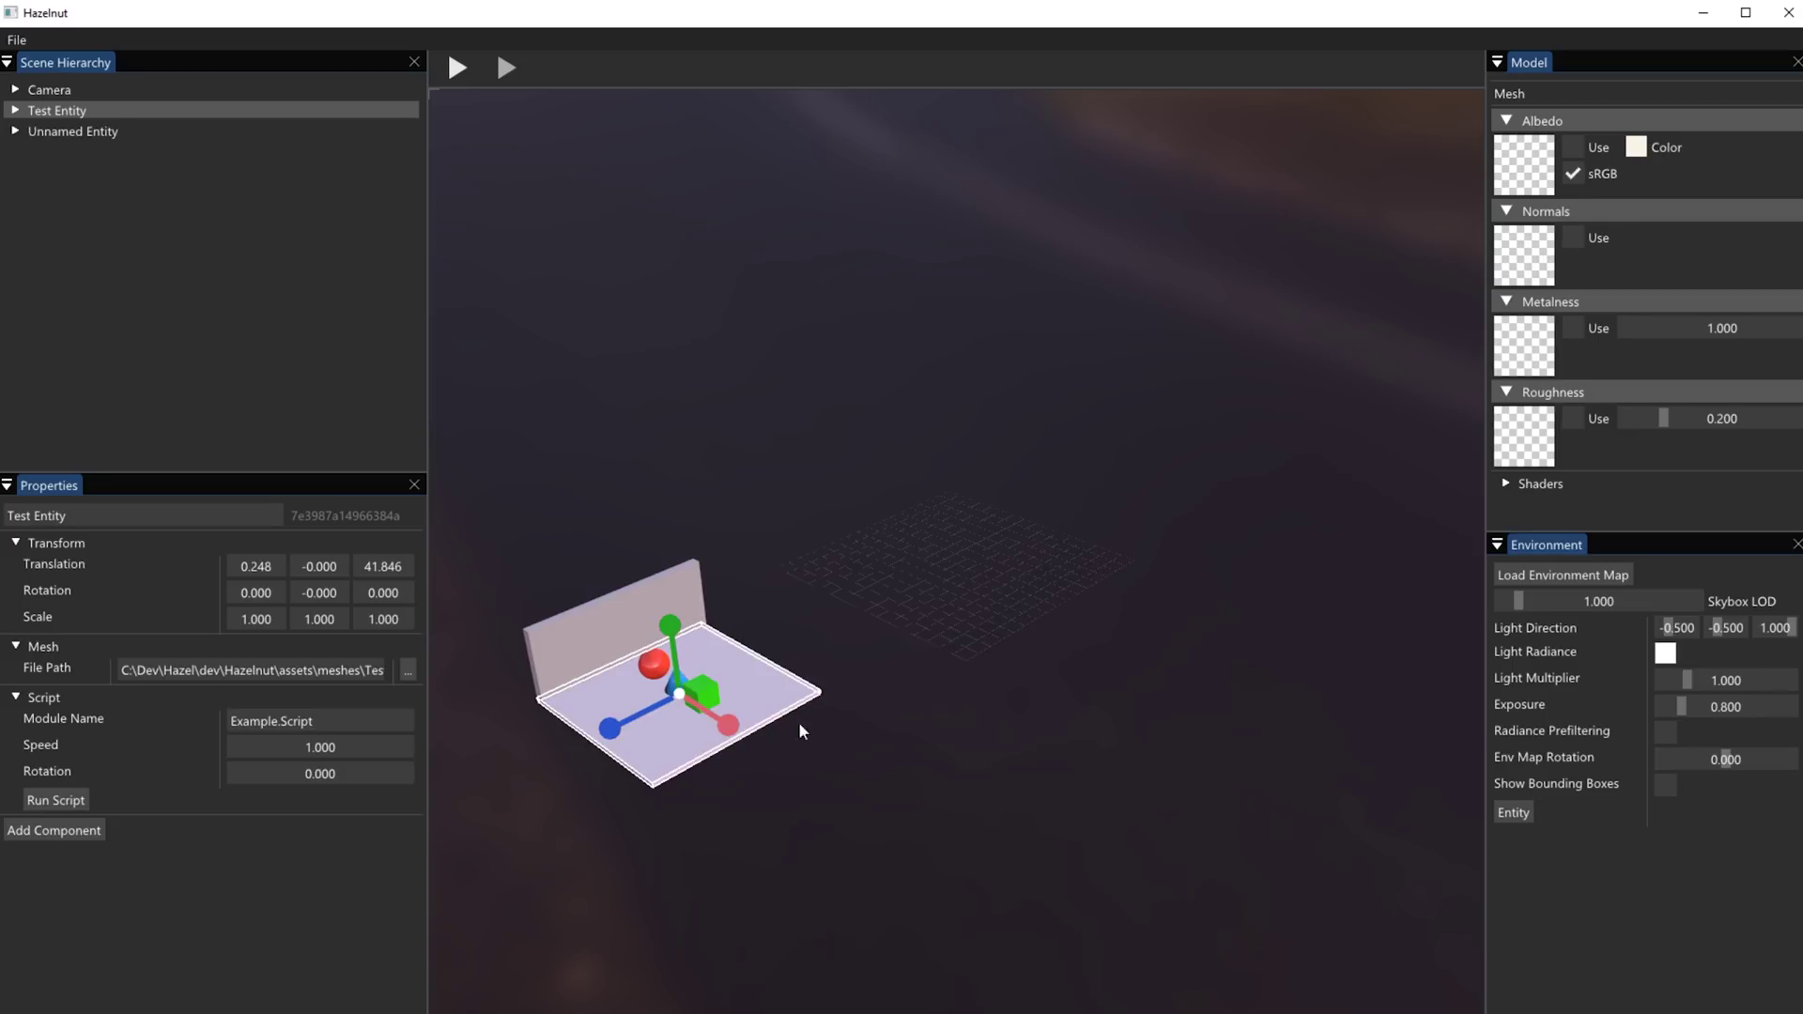
drag(628, 718, 921, 667)
click(921, 667)
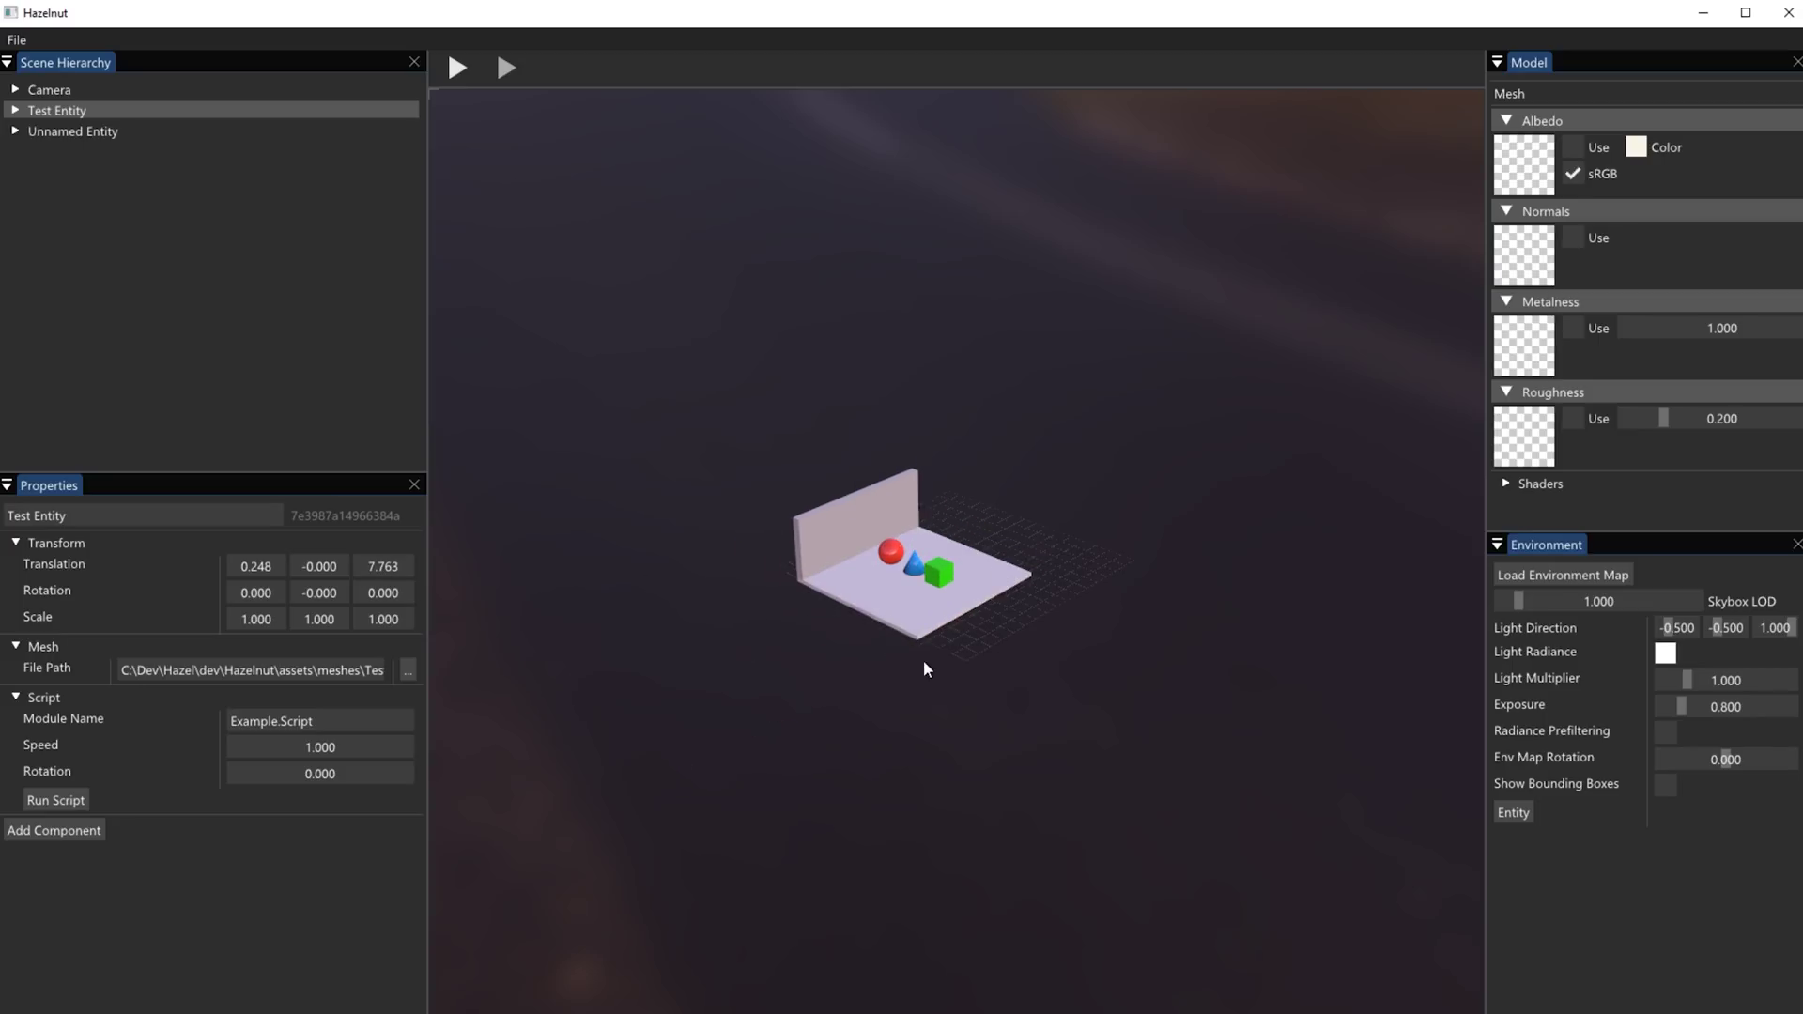
alt+drag(1023, 707, 1128, 623)
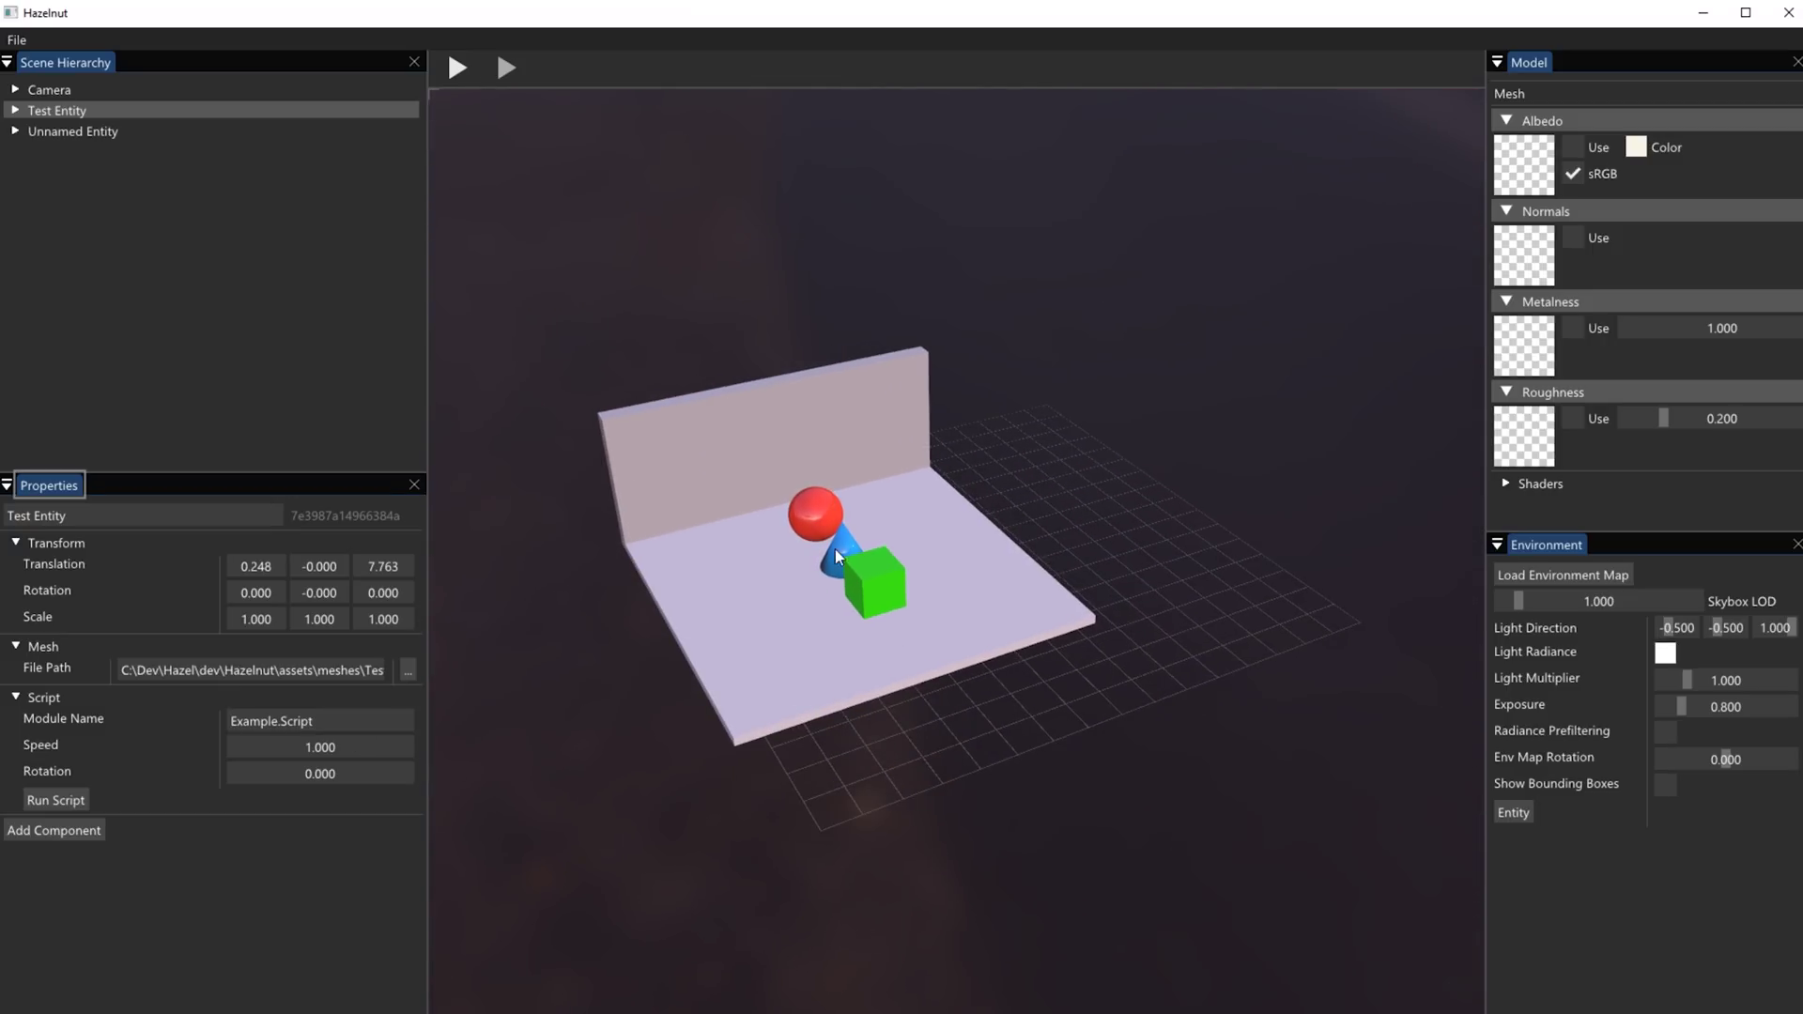
click(260, 204)
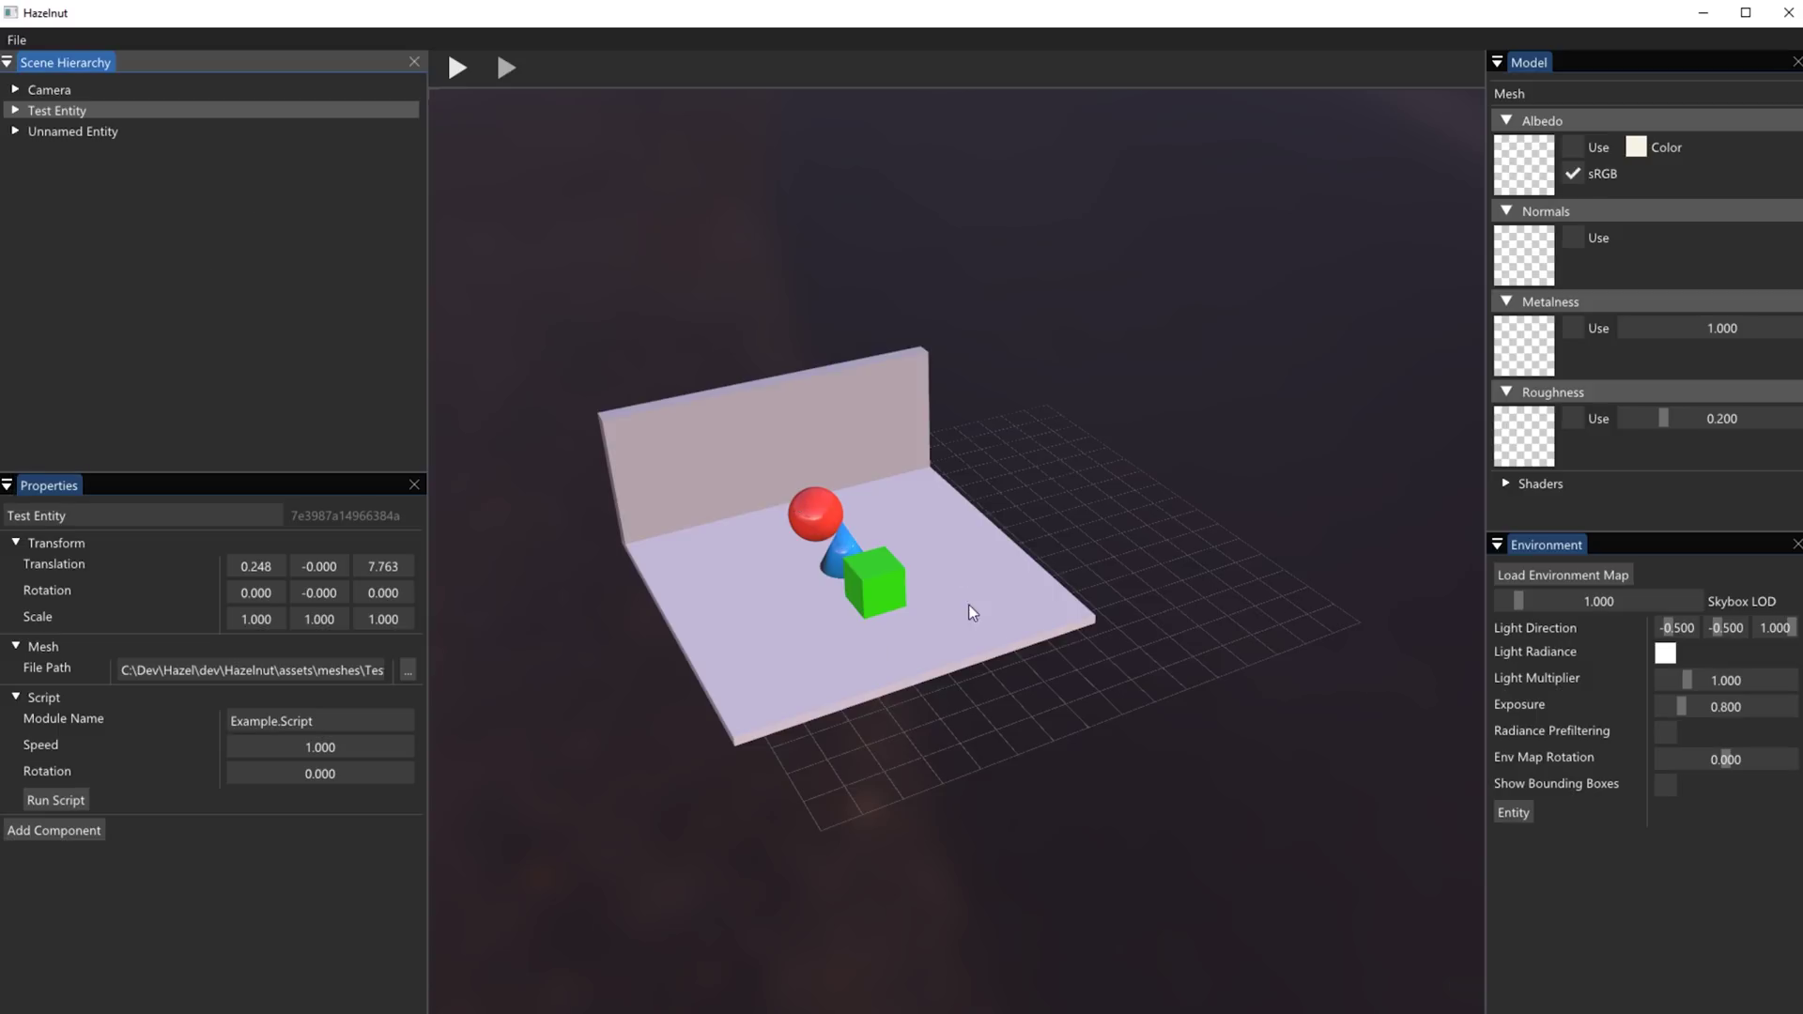
Create an empty entity and give it a Mesh component that uses Sphere1m.fbx from the demo scenes folder
right_click(148, 212)
click(225, 226)
click(62, 90)
click(88, 655)
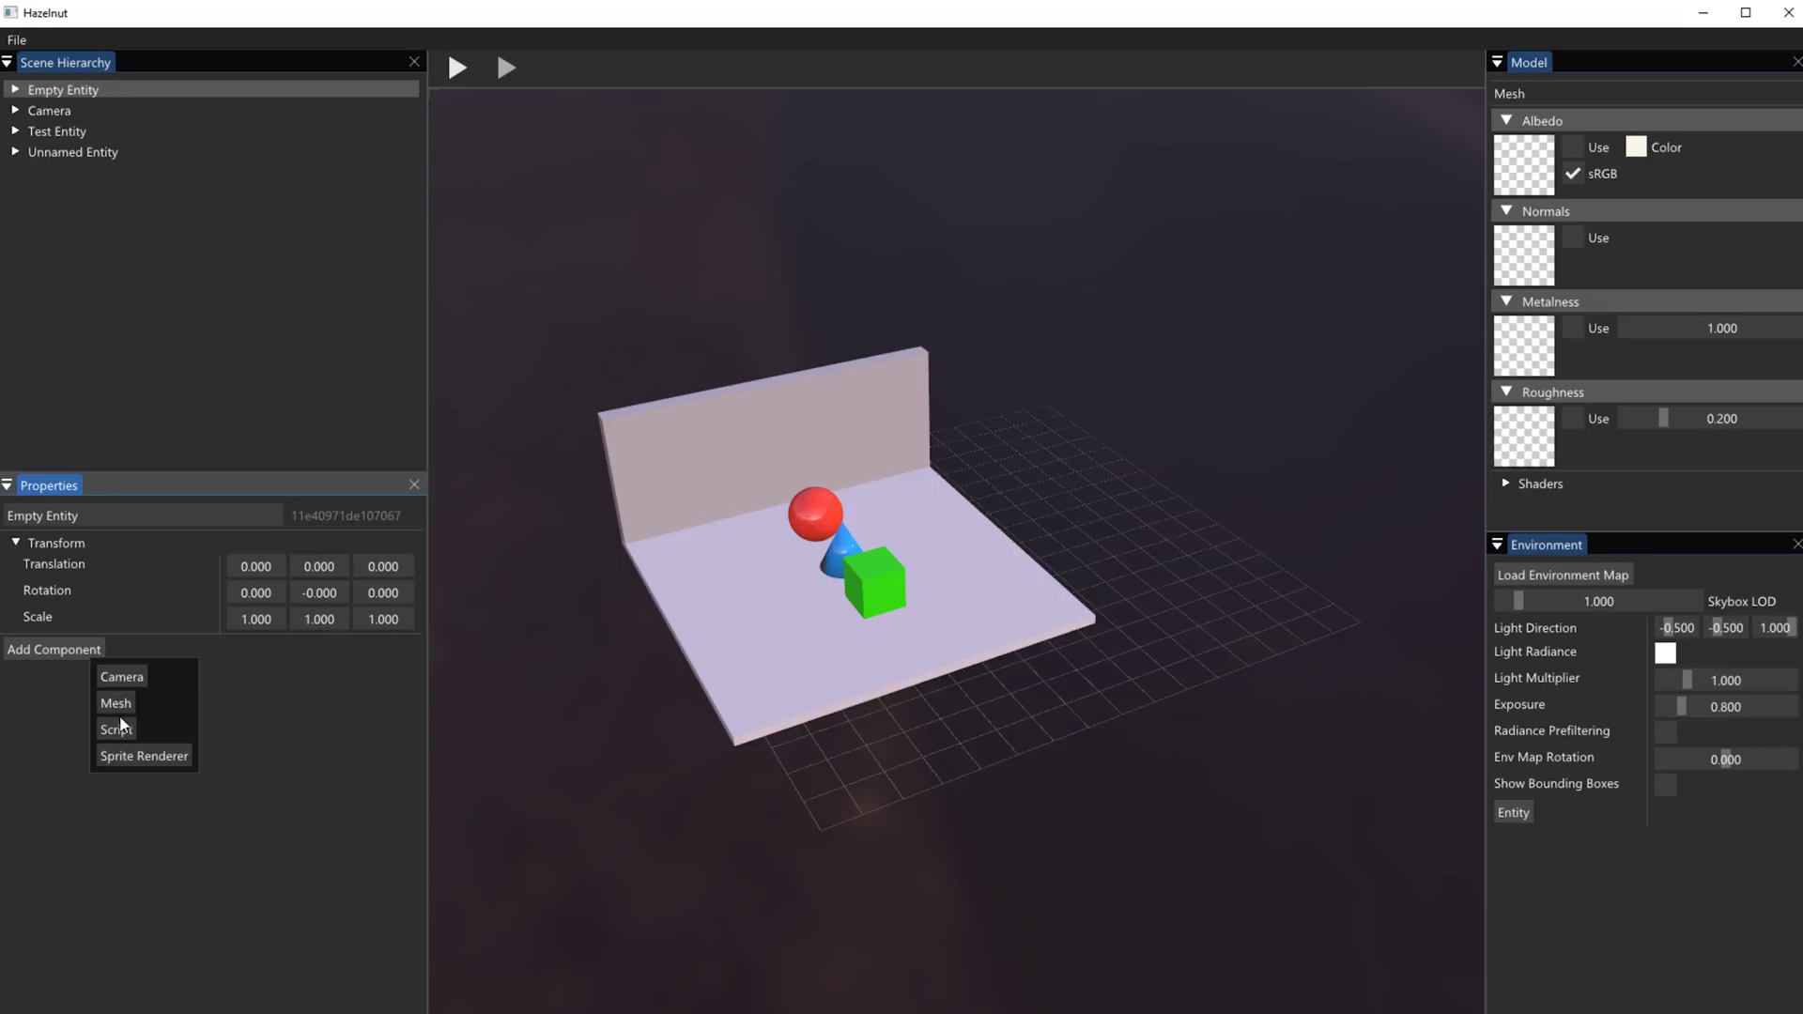
click(117, 700)
click(406, 669)
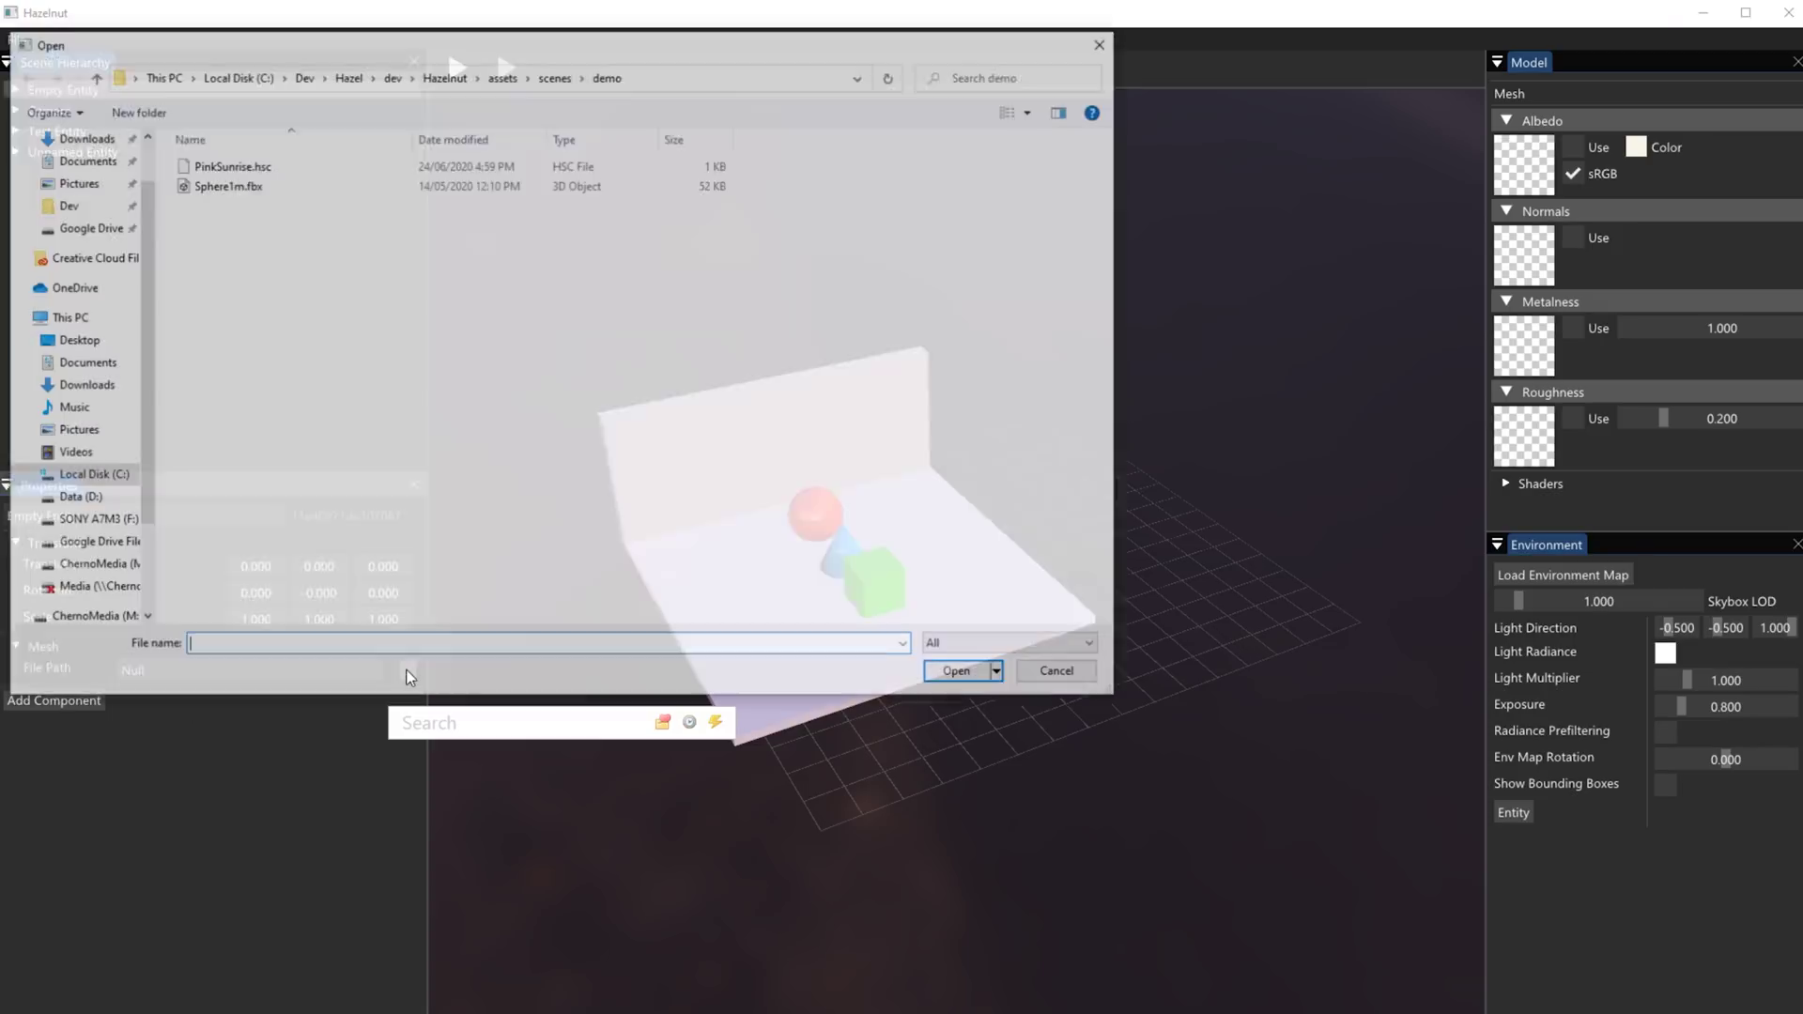
click(282, 184)
double_click(245, 186)
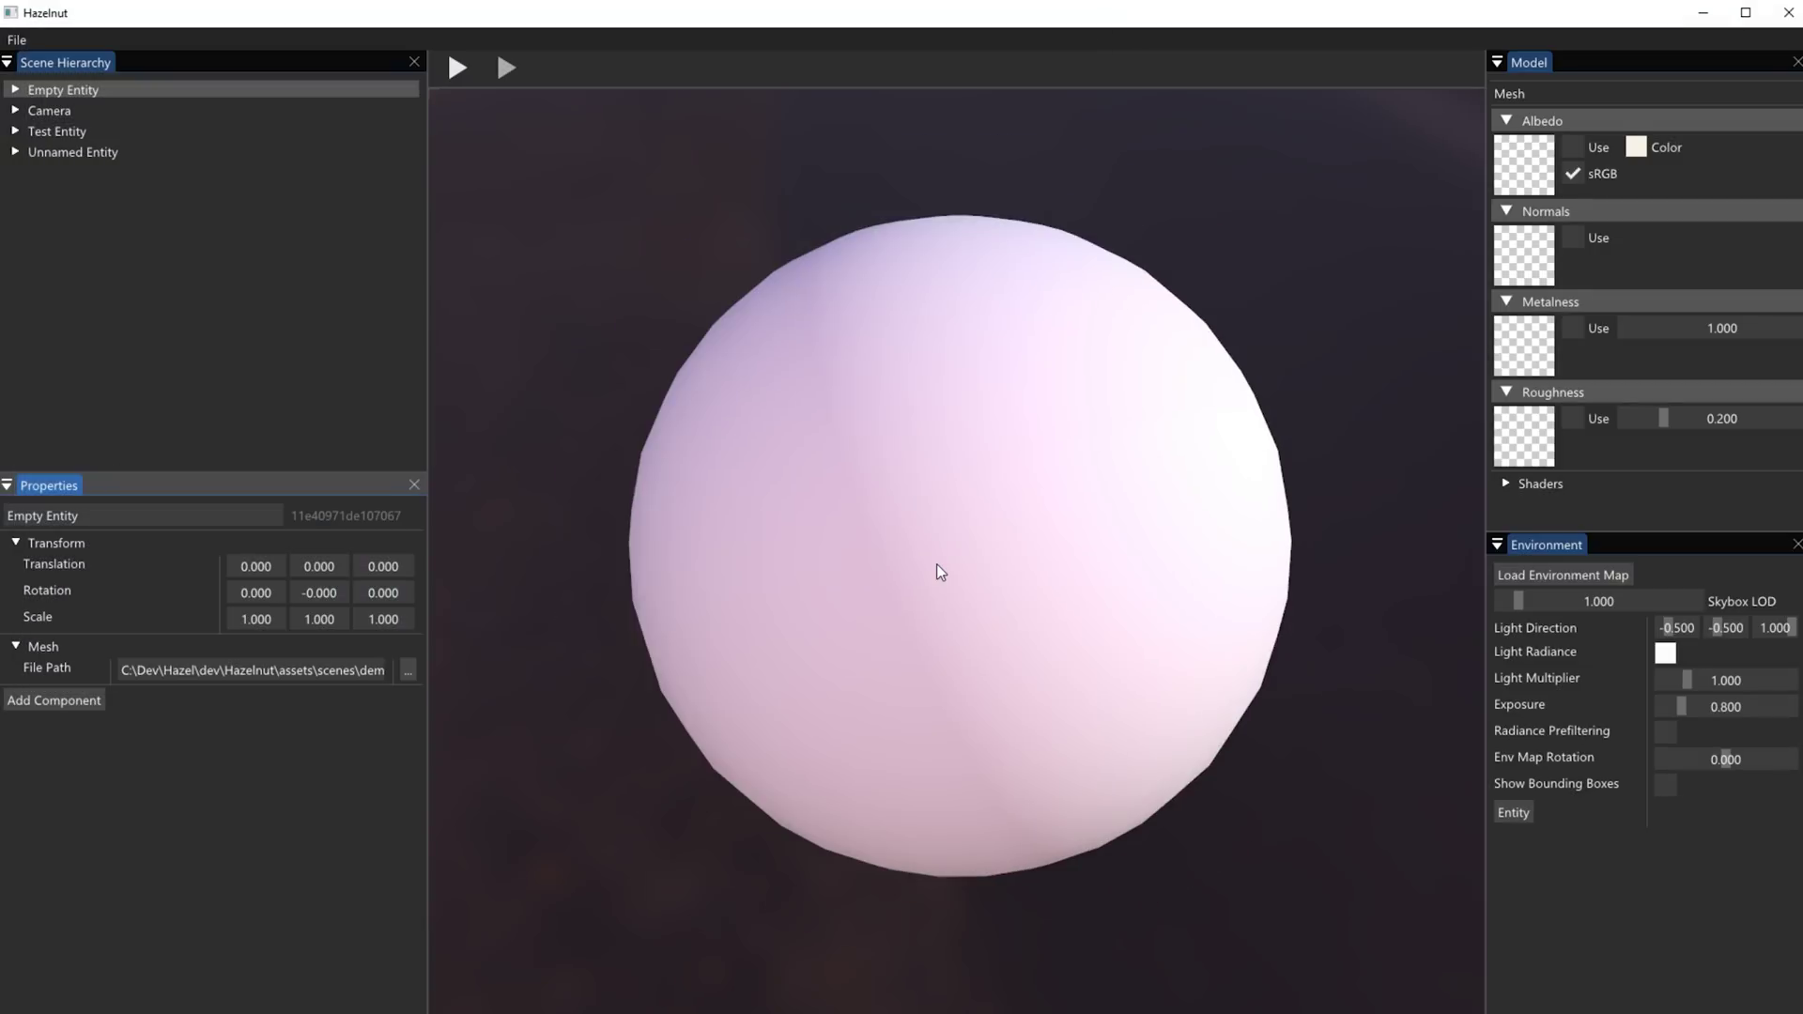
Scale the new sphere entity to 0.100 on all axes and move it to about Y 6.490 and Z -15.069
click(1042, 556)
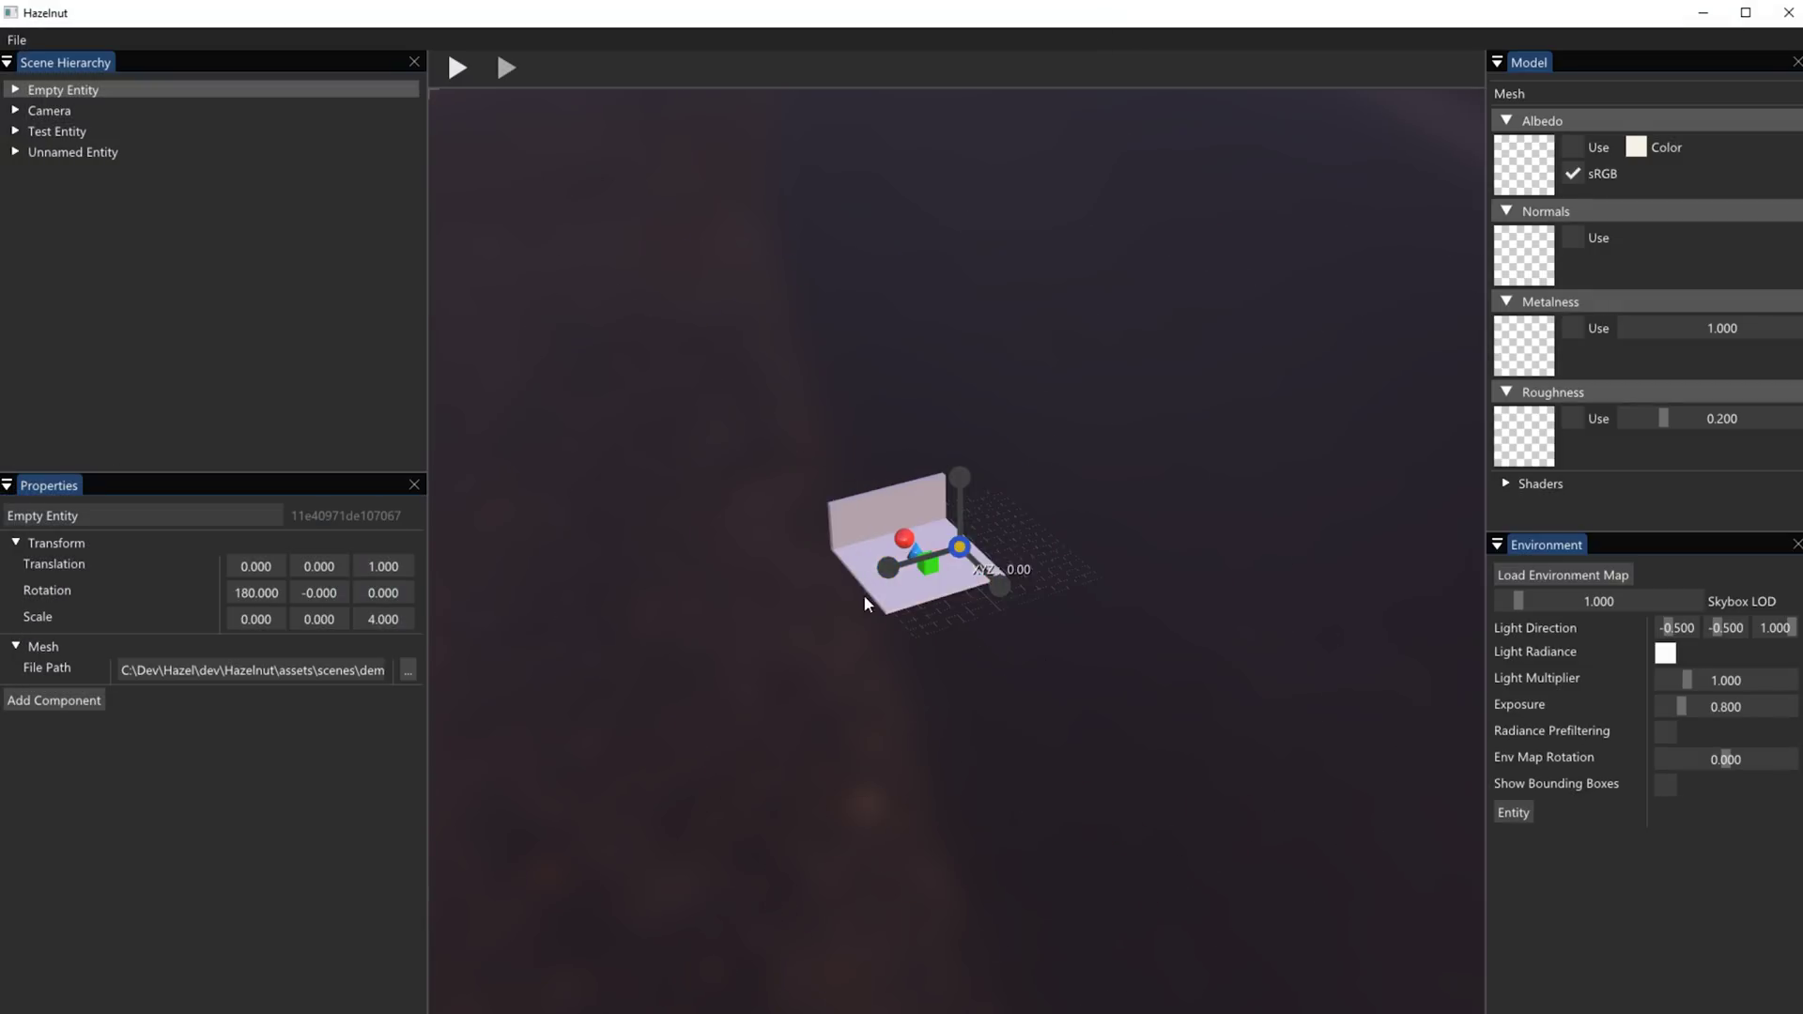
drag(959, 507, 1040, 488)
click(724, 167)
Play the scene to check the sphere through the camera, stop it, and inspect the layout from several angles
click(457, 69)
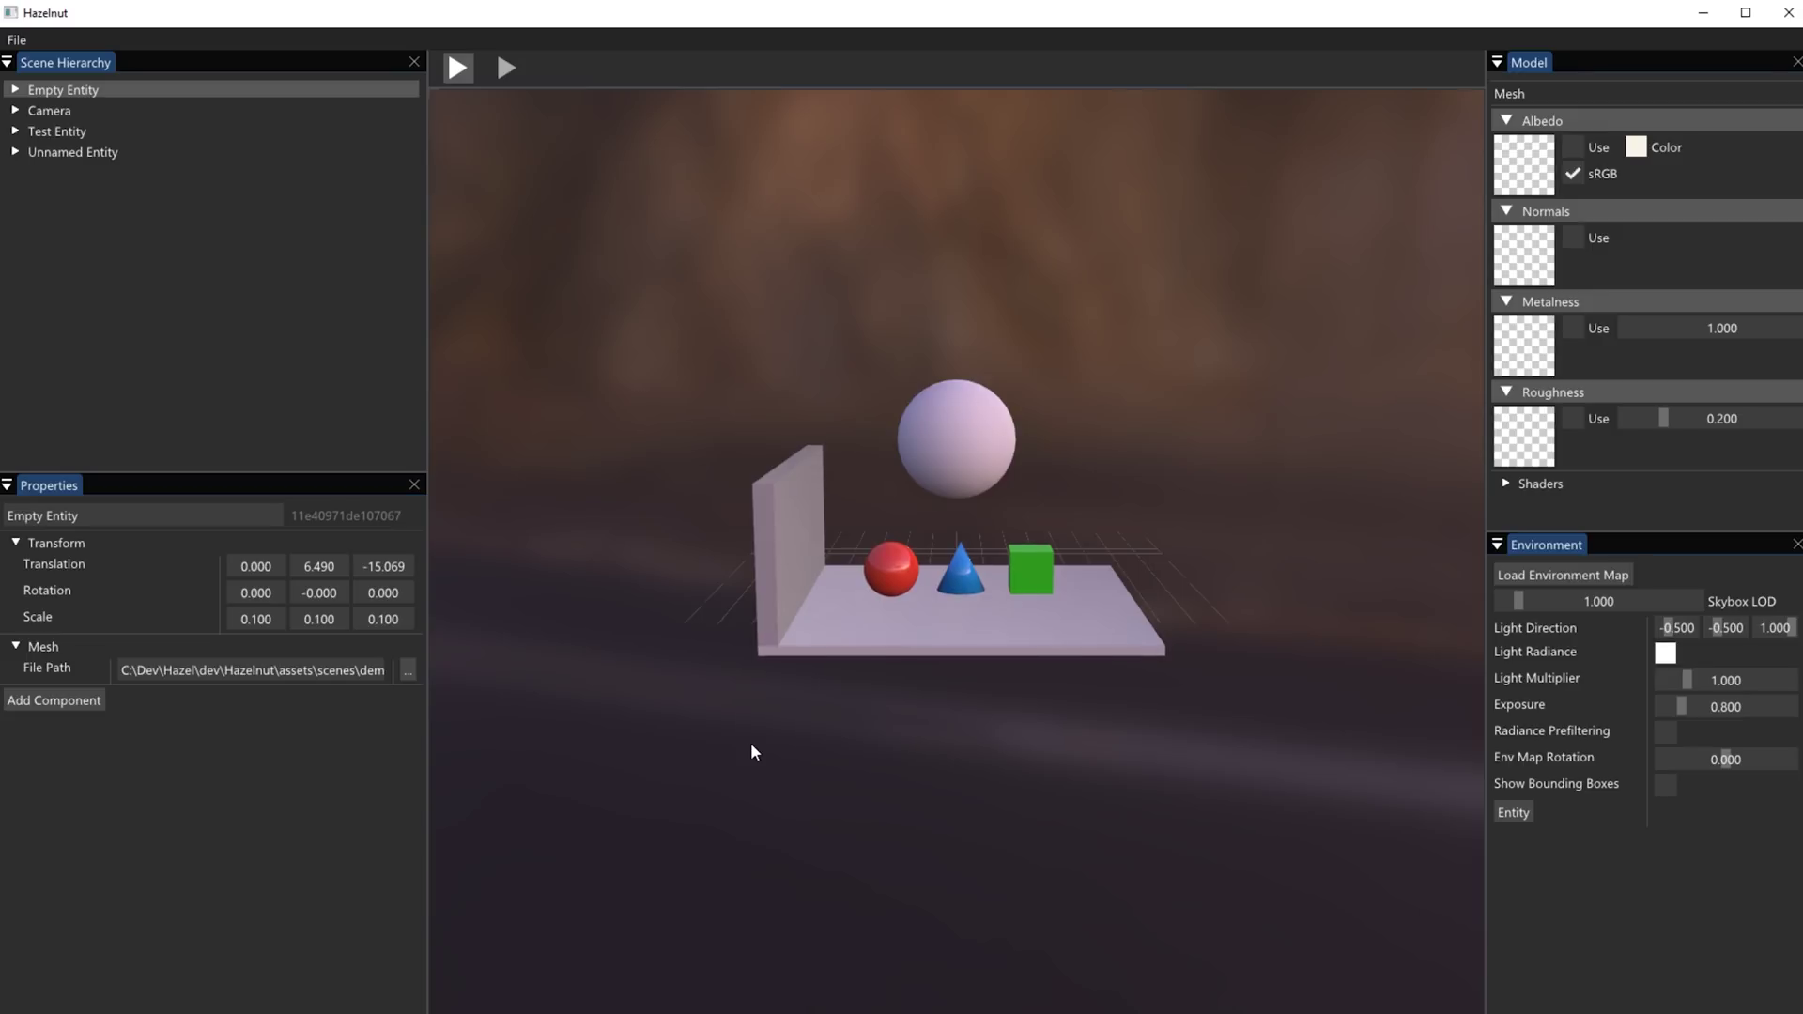
click(457, 69)
alt+drag(1131, 701, 741, 636)
alt+right_drag(741, 636, 815, 697)
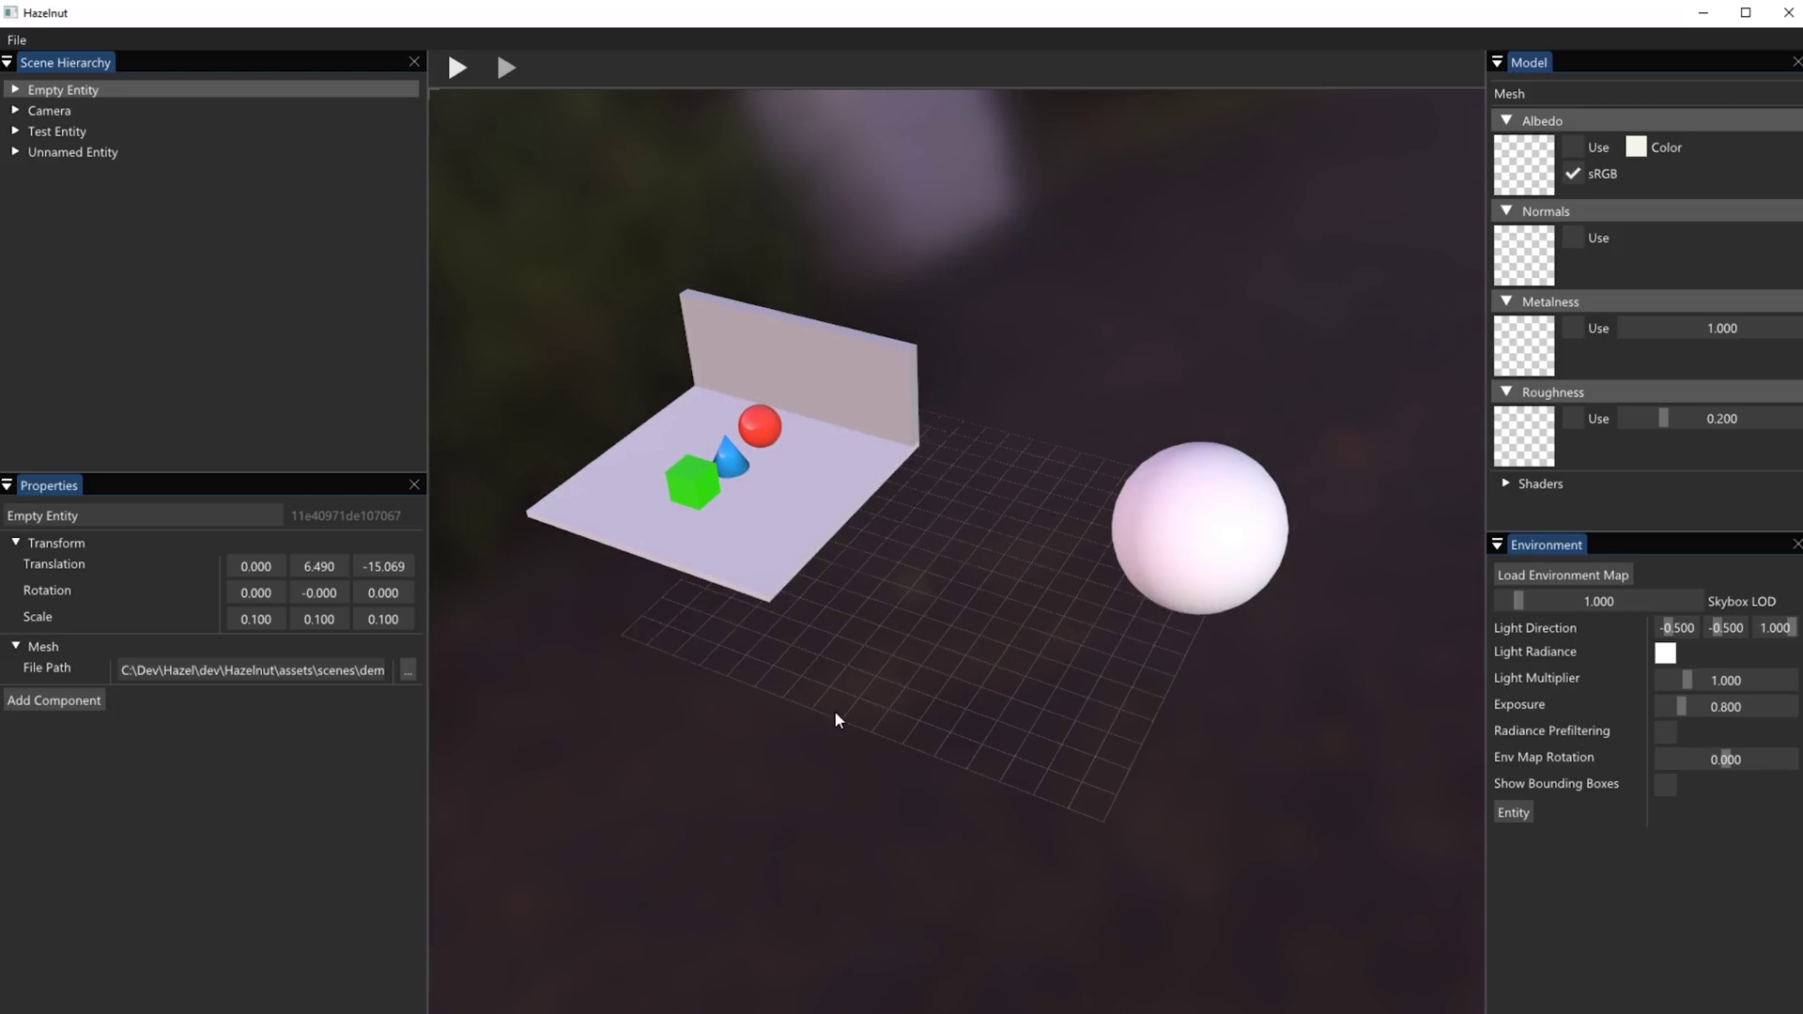
alt+drag(838, 720, 1147, 646)
alt+drag(1108, 638, 1018, 632)
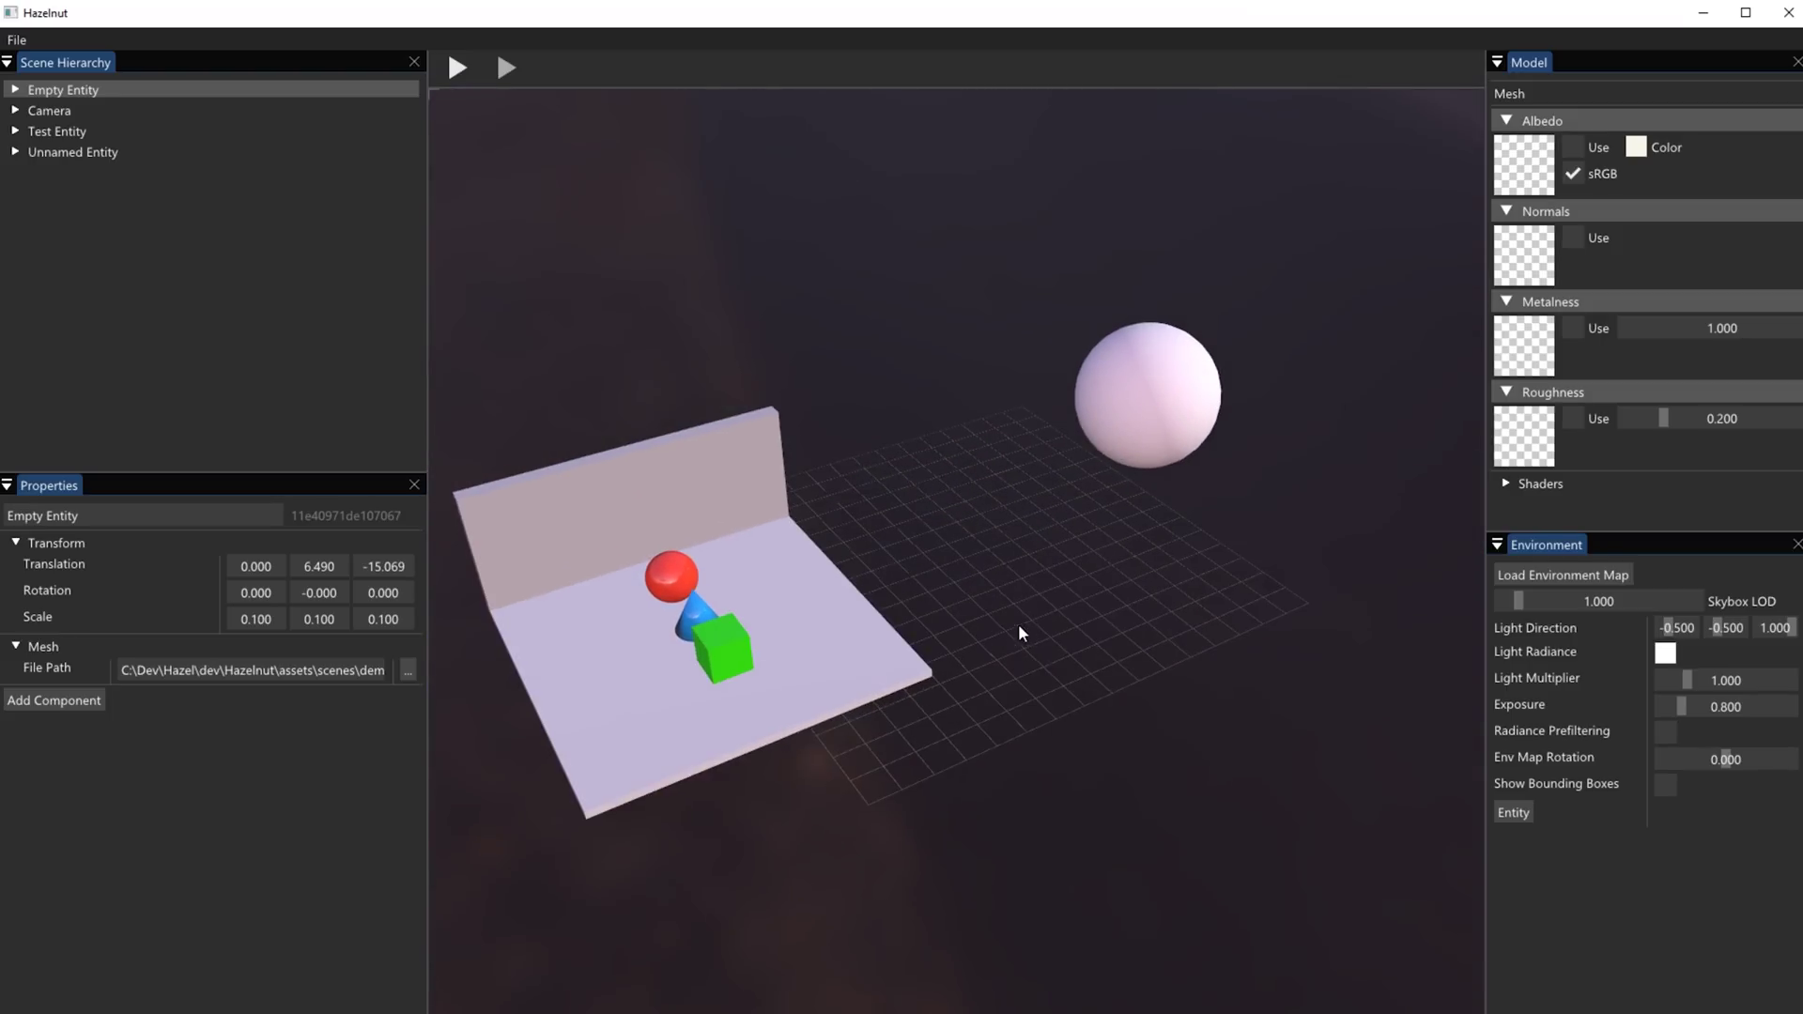
Save the scene in the demo folder as PinkSunrise Modified.hsc
click(15, 39)
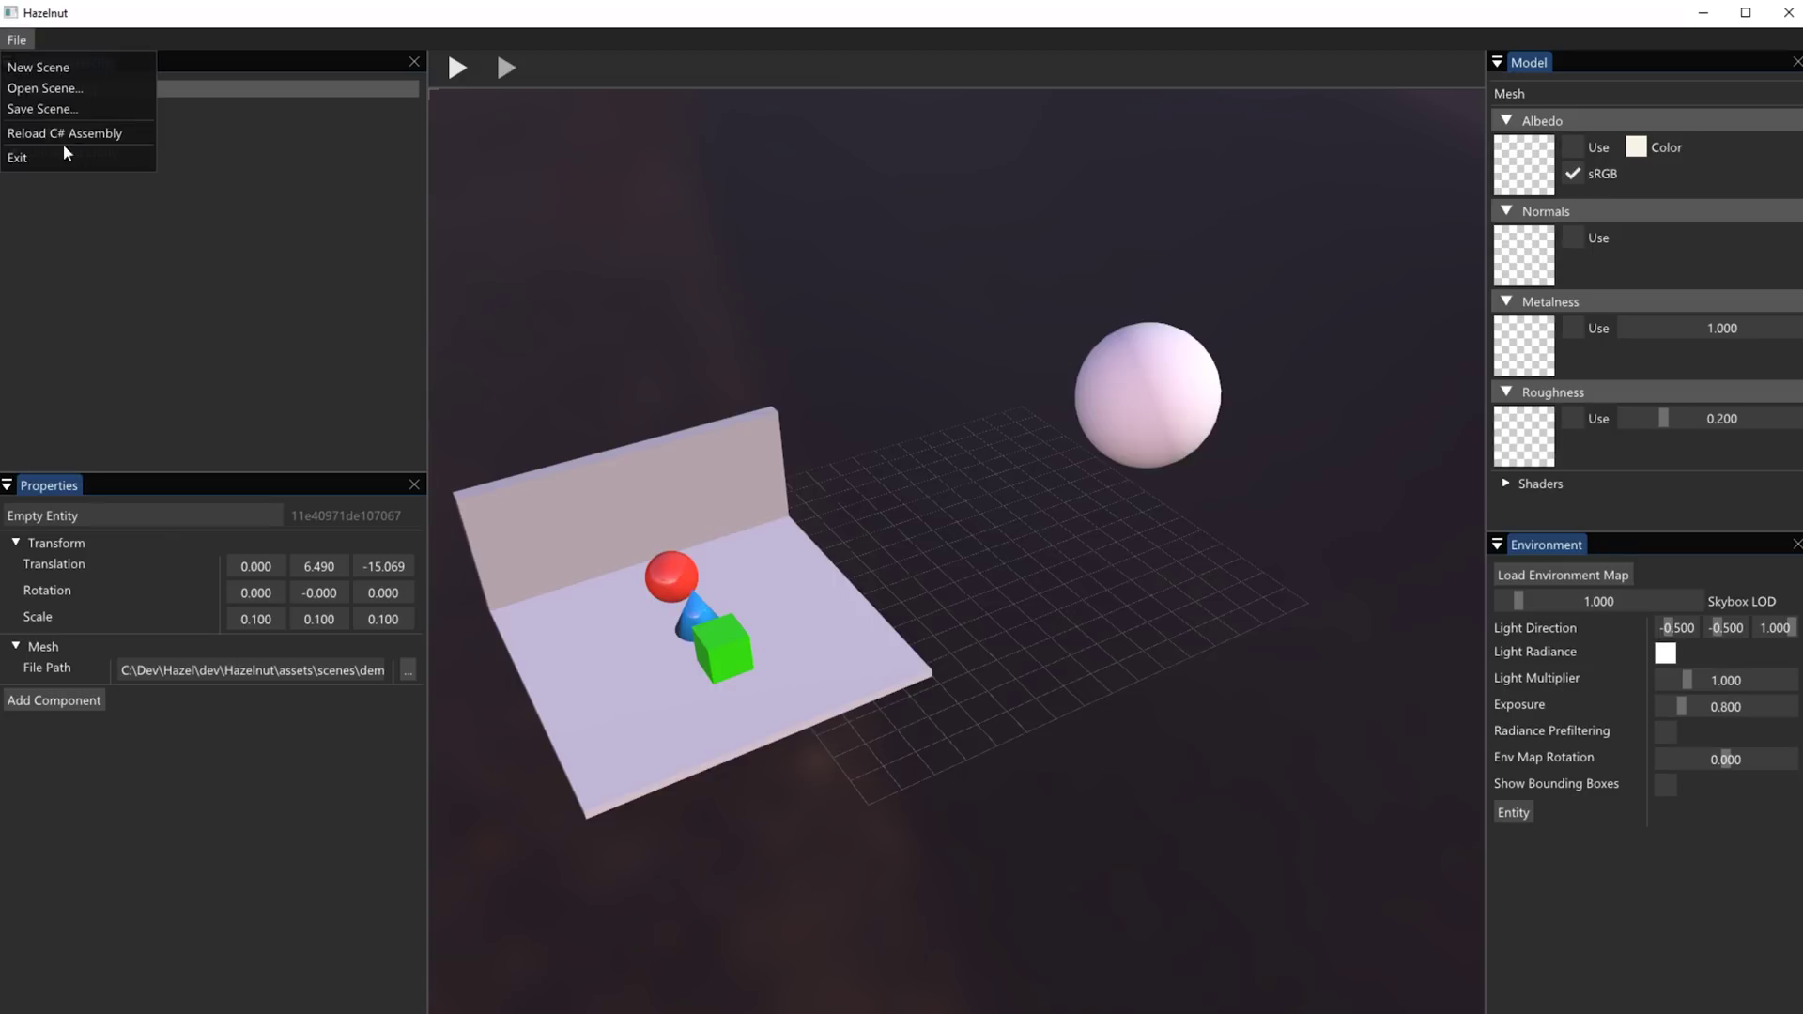
click(42, 105)
click(267, 167)
click(212, 608)
click(187, 608)
text(M)
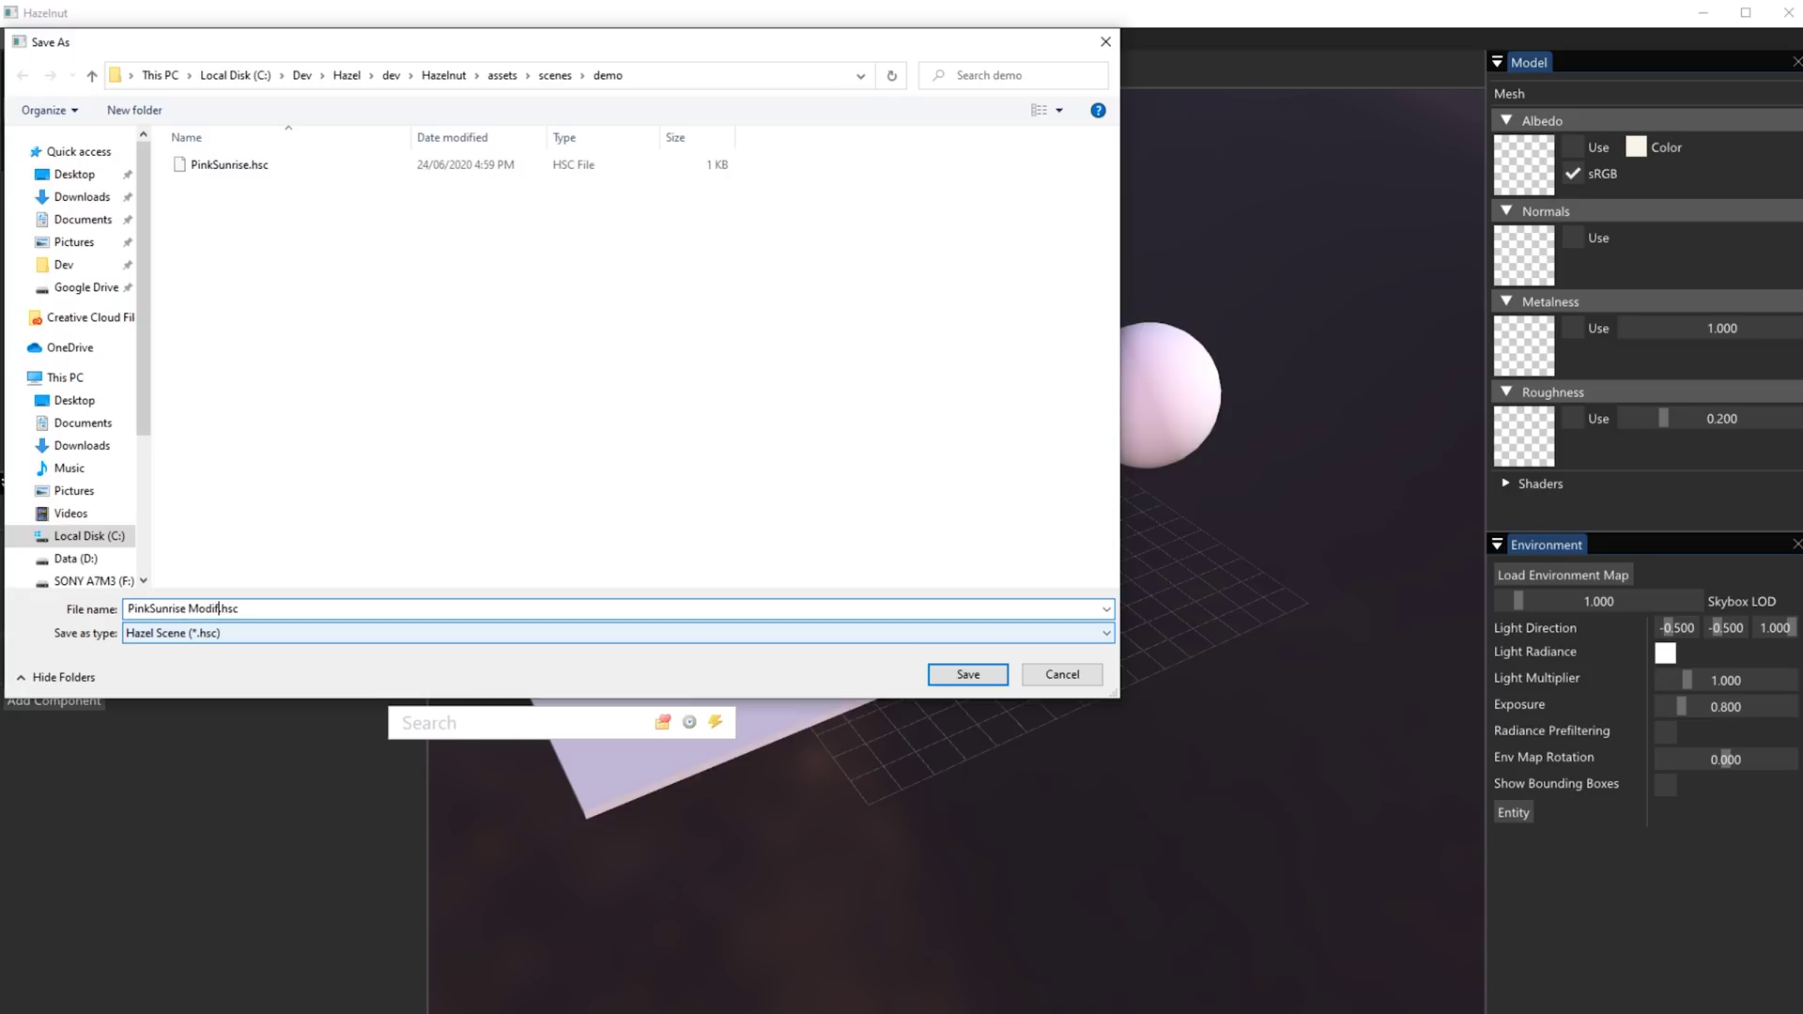
text(odified)
click(968, 674)
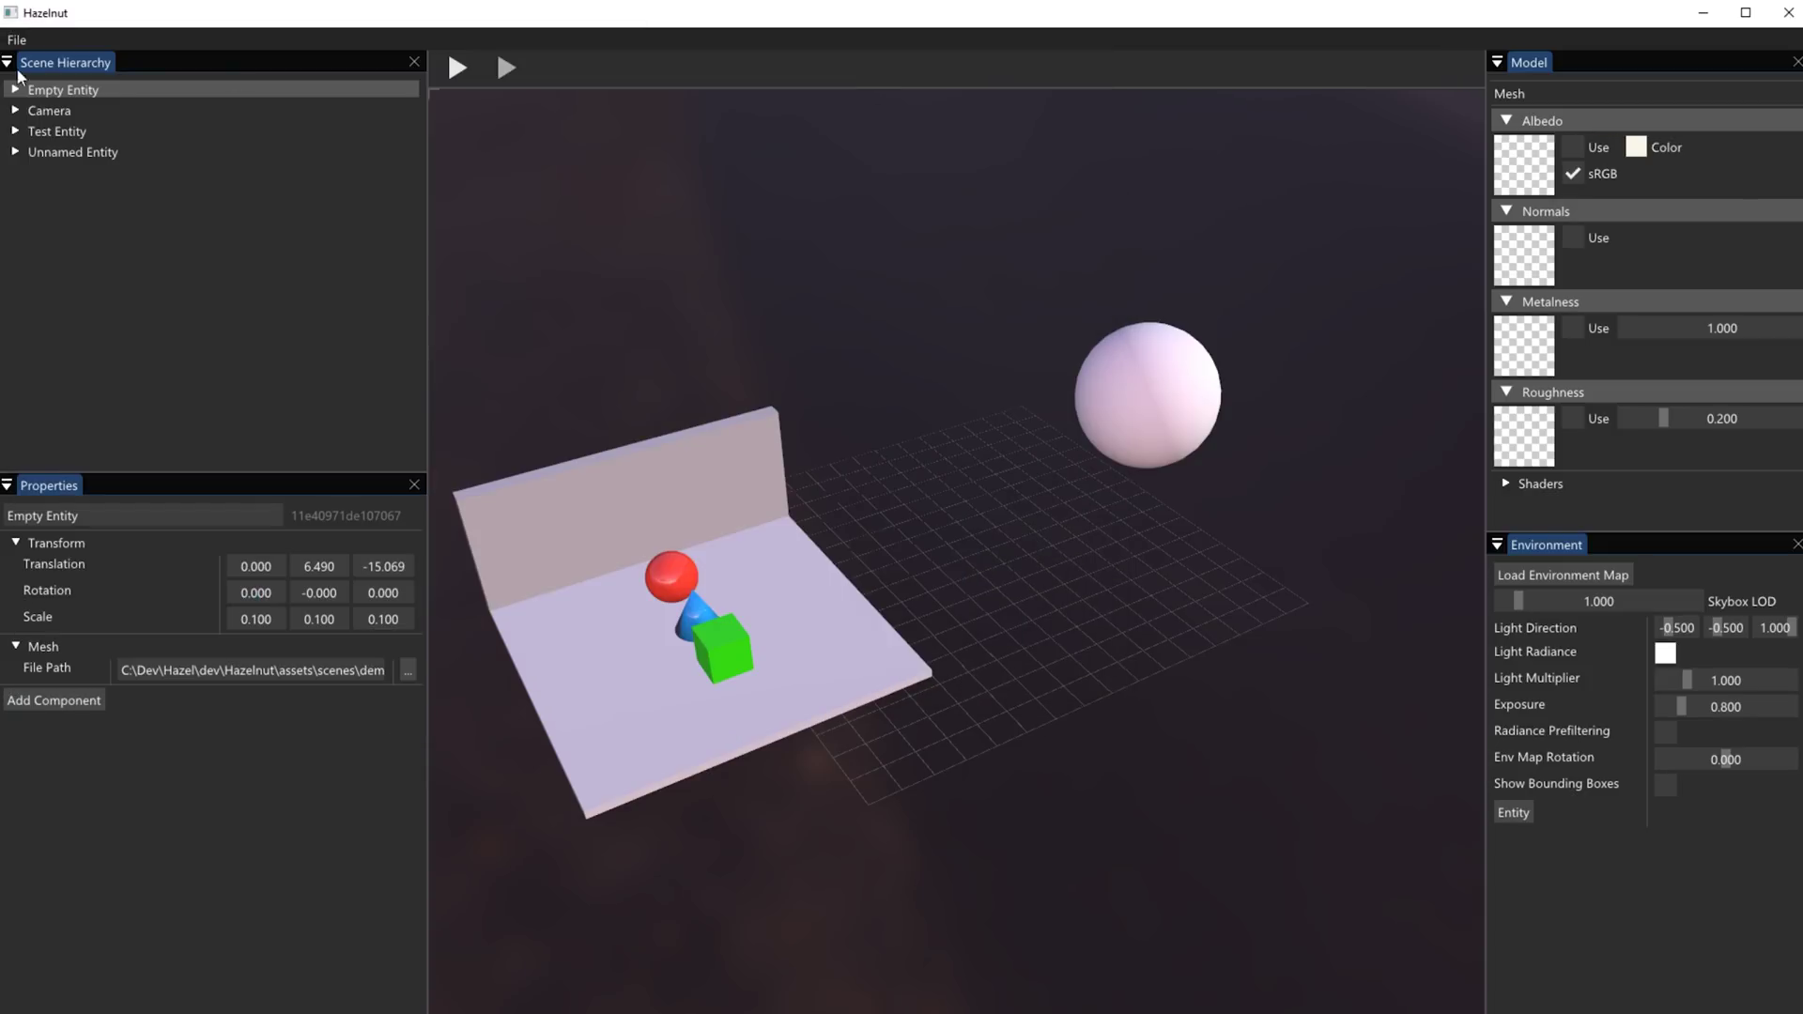
Open the original PinkSunrise.hsc scene and view it from another angle
click(15, 39)
click(42, 83)
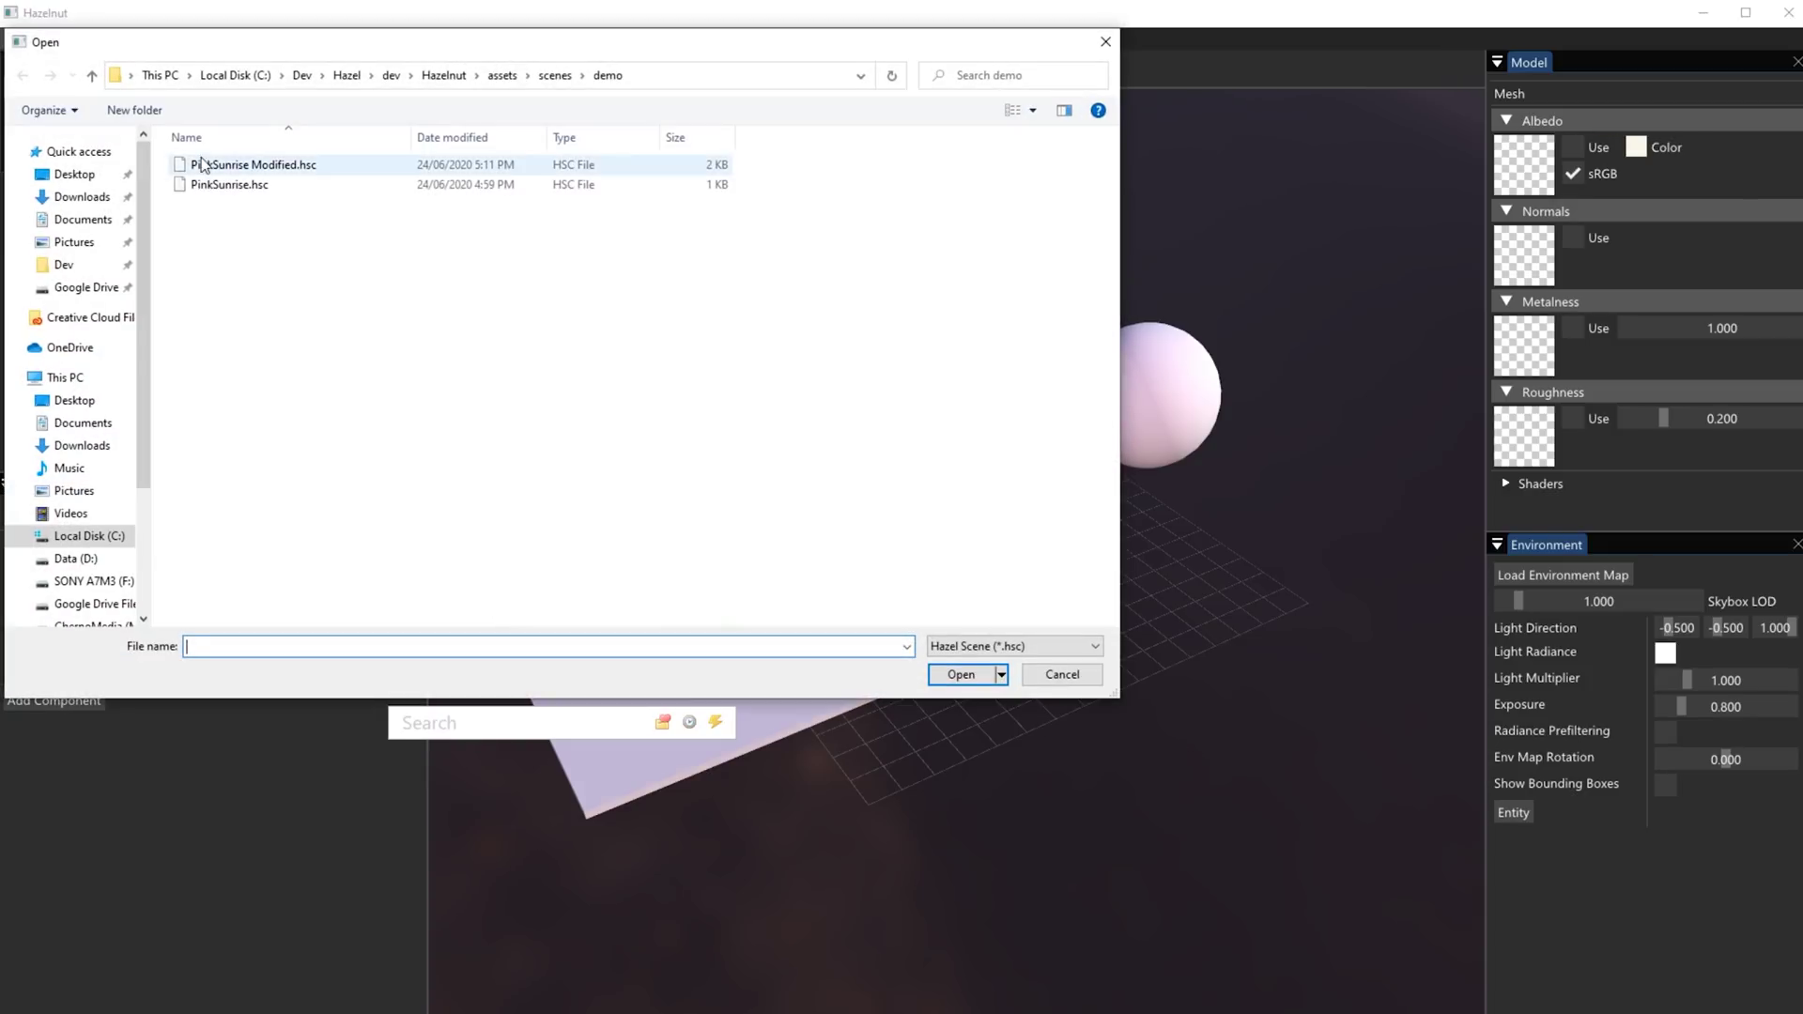
double_click(216, 192)
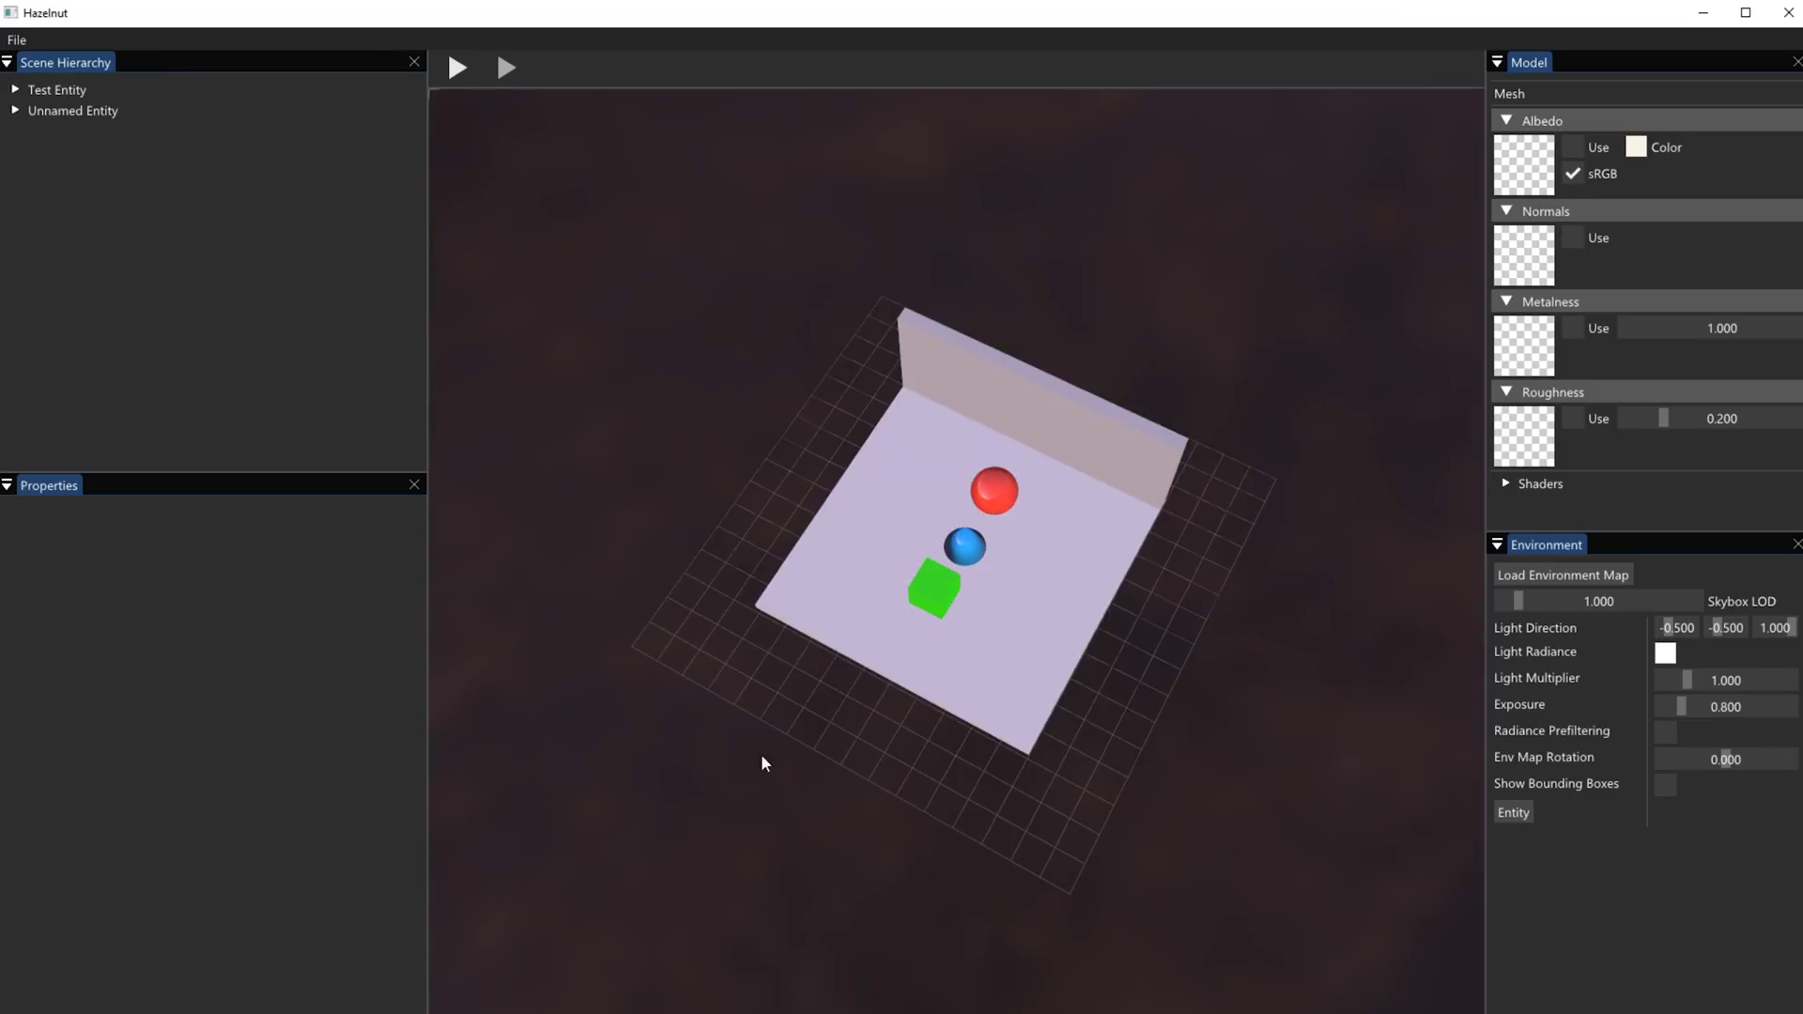
alt+drag(765, 763, 463, 257)
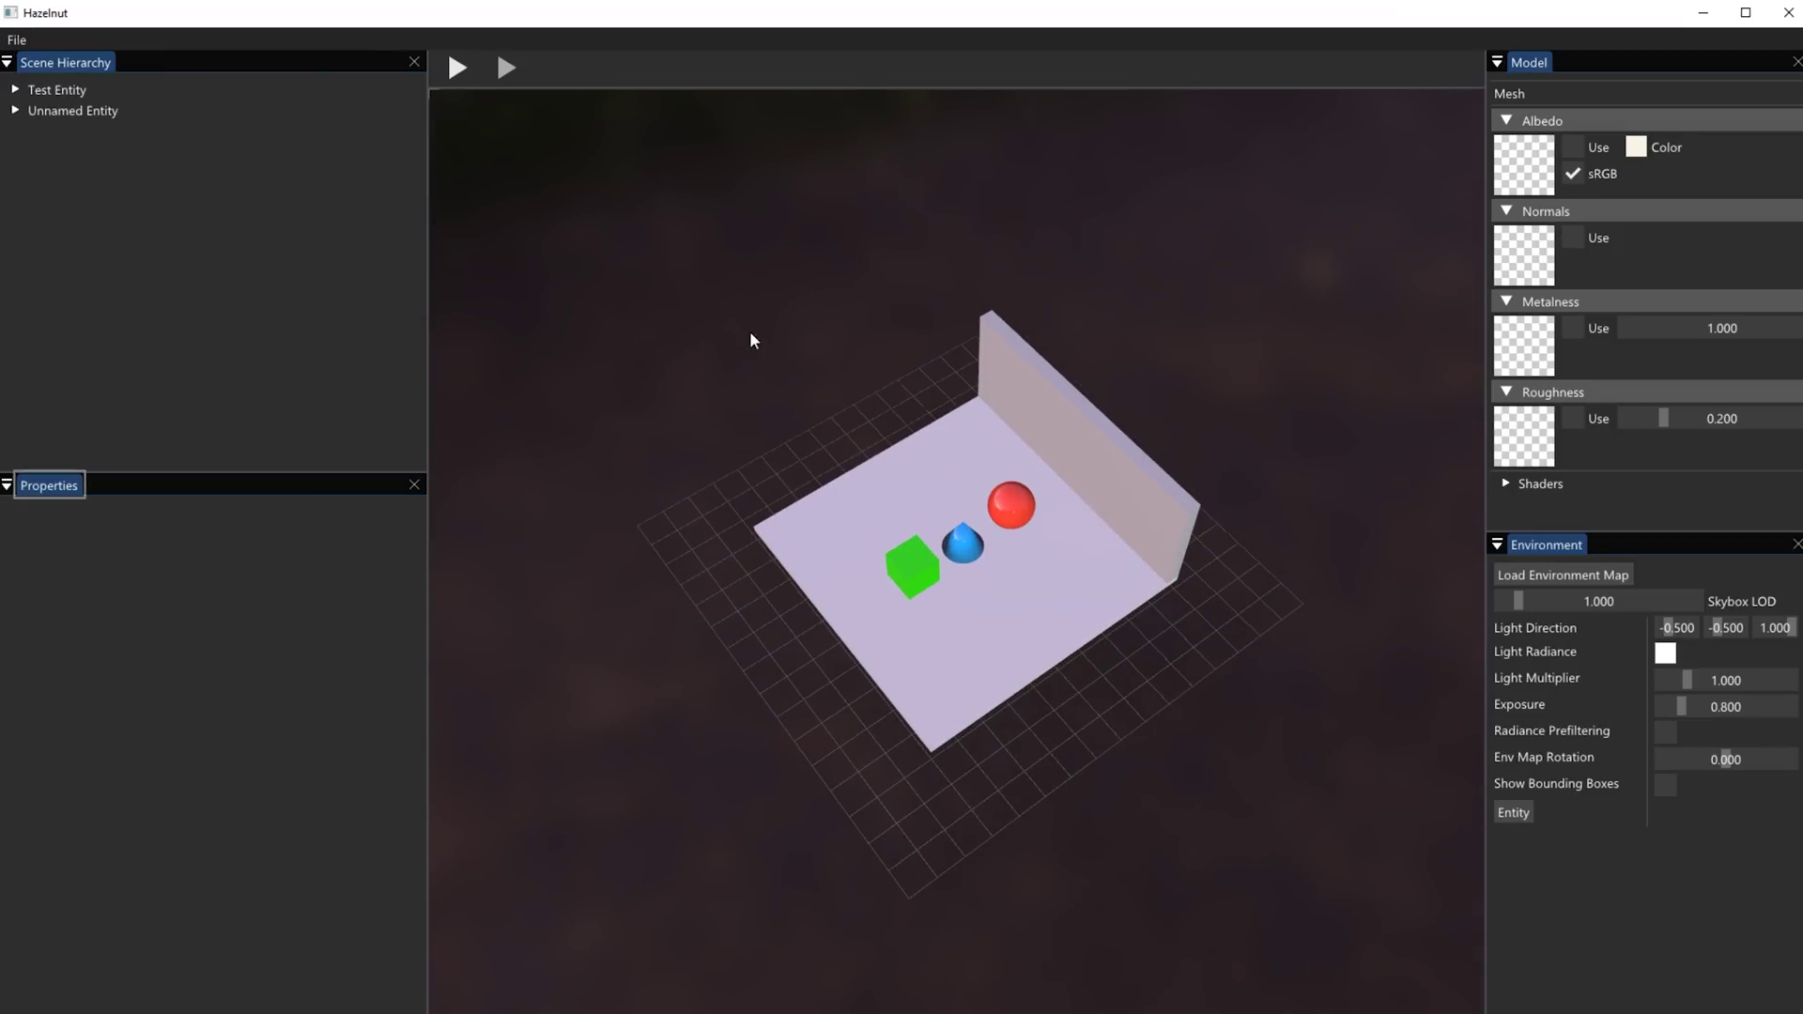
Open the PinkSunrise Modified.hsc scene and check its contents in the viewport
click(15, 40)
click(42, 83)
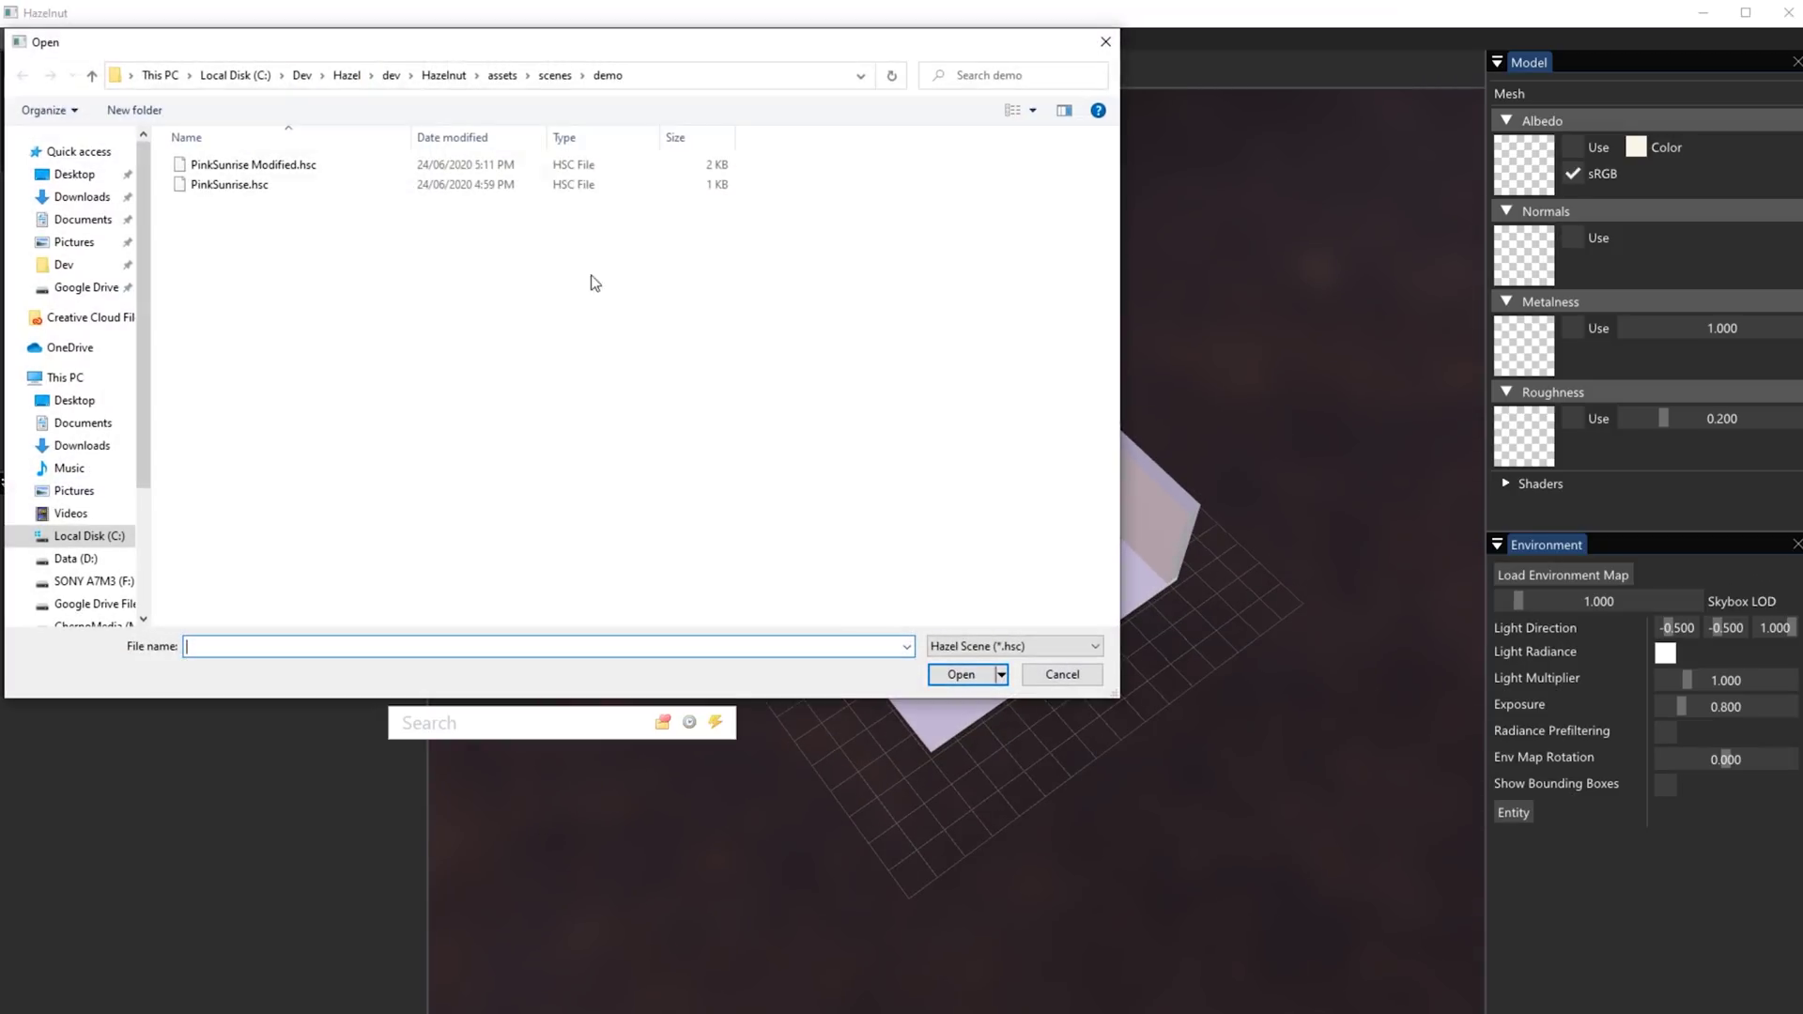
double_click(274, 167)
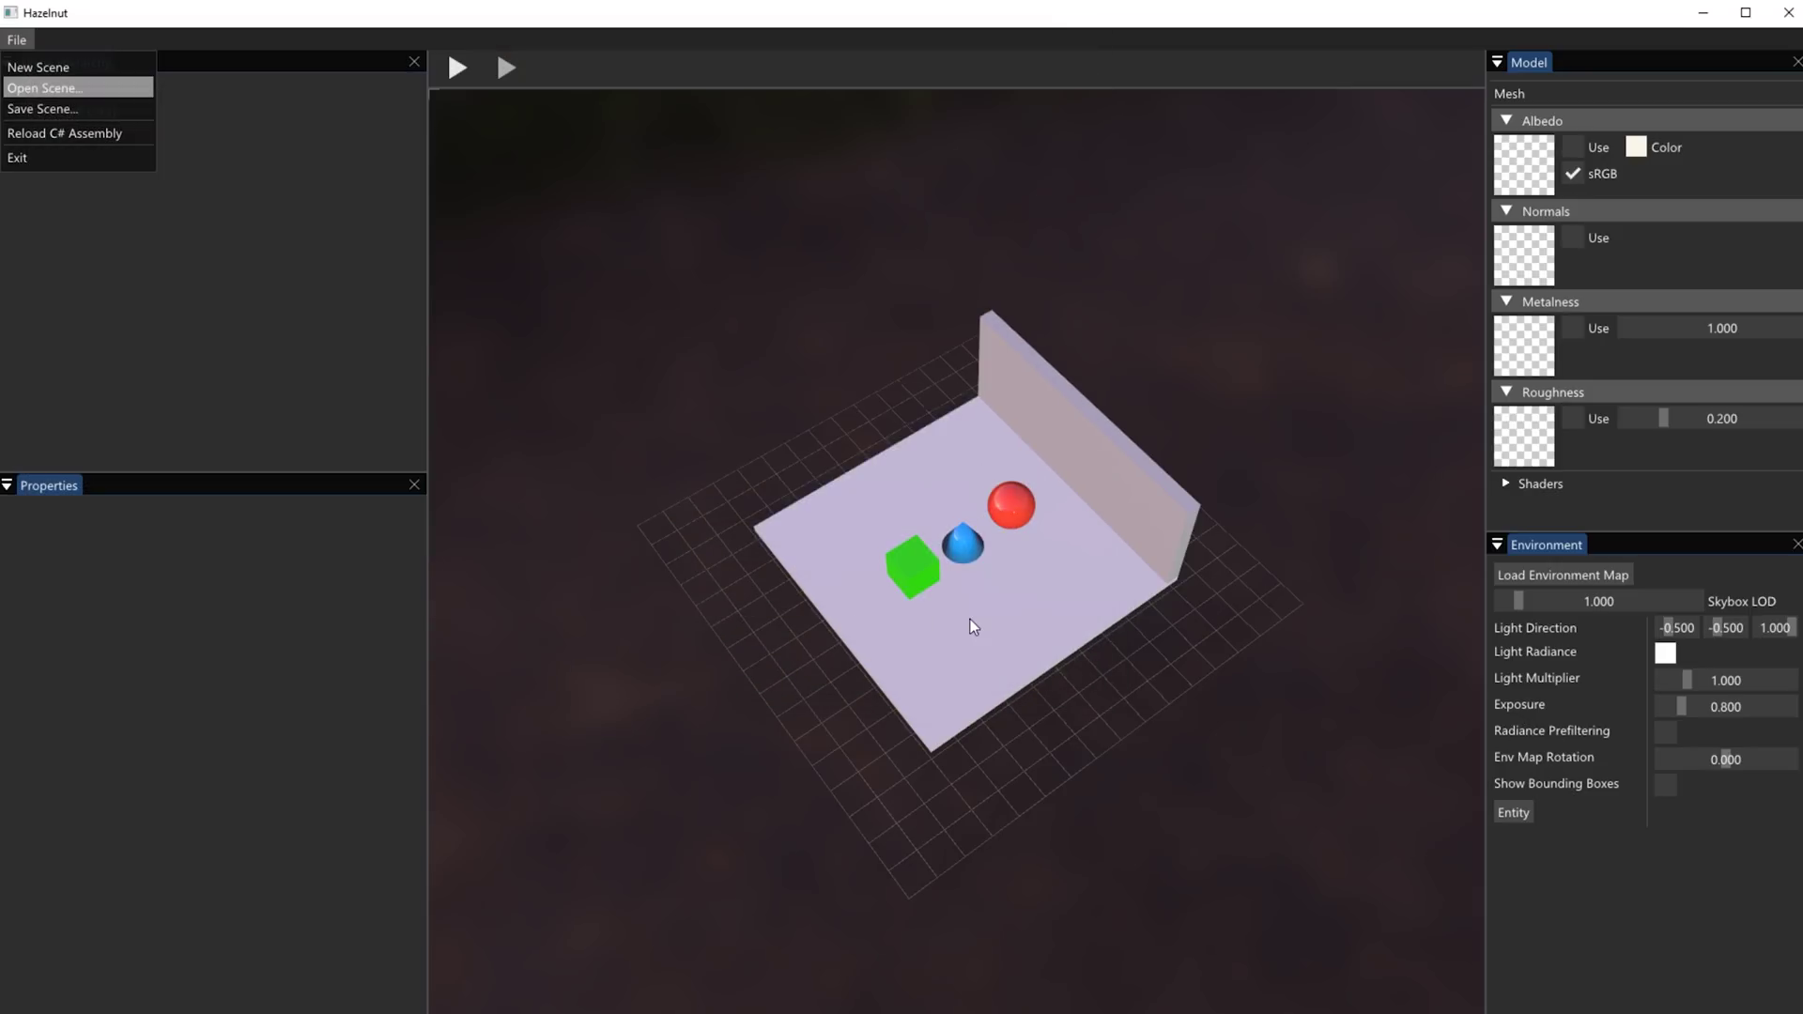
alt+drag(917, 836, 1479, 627)
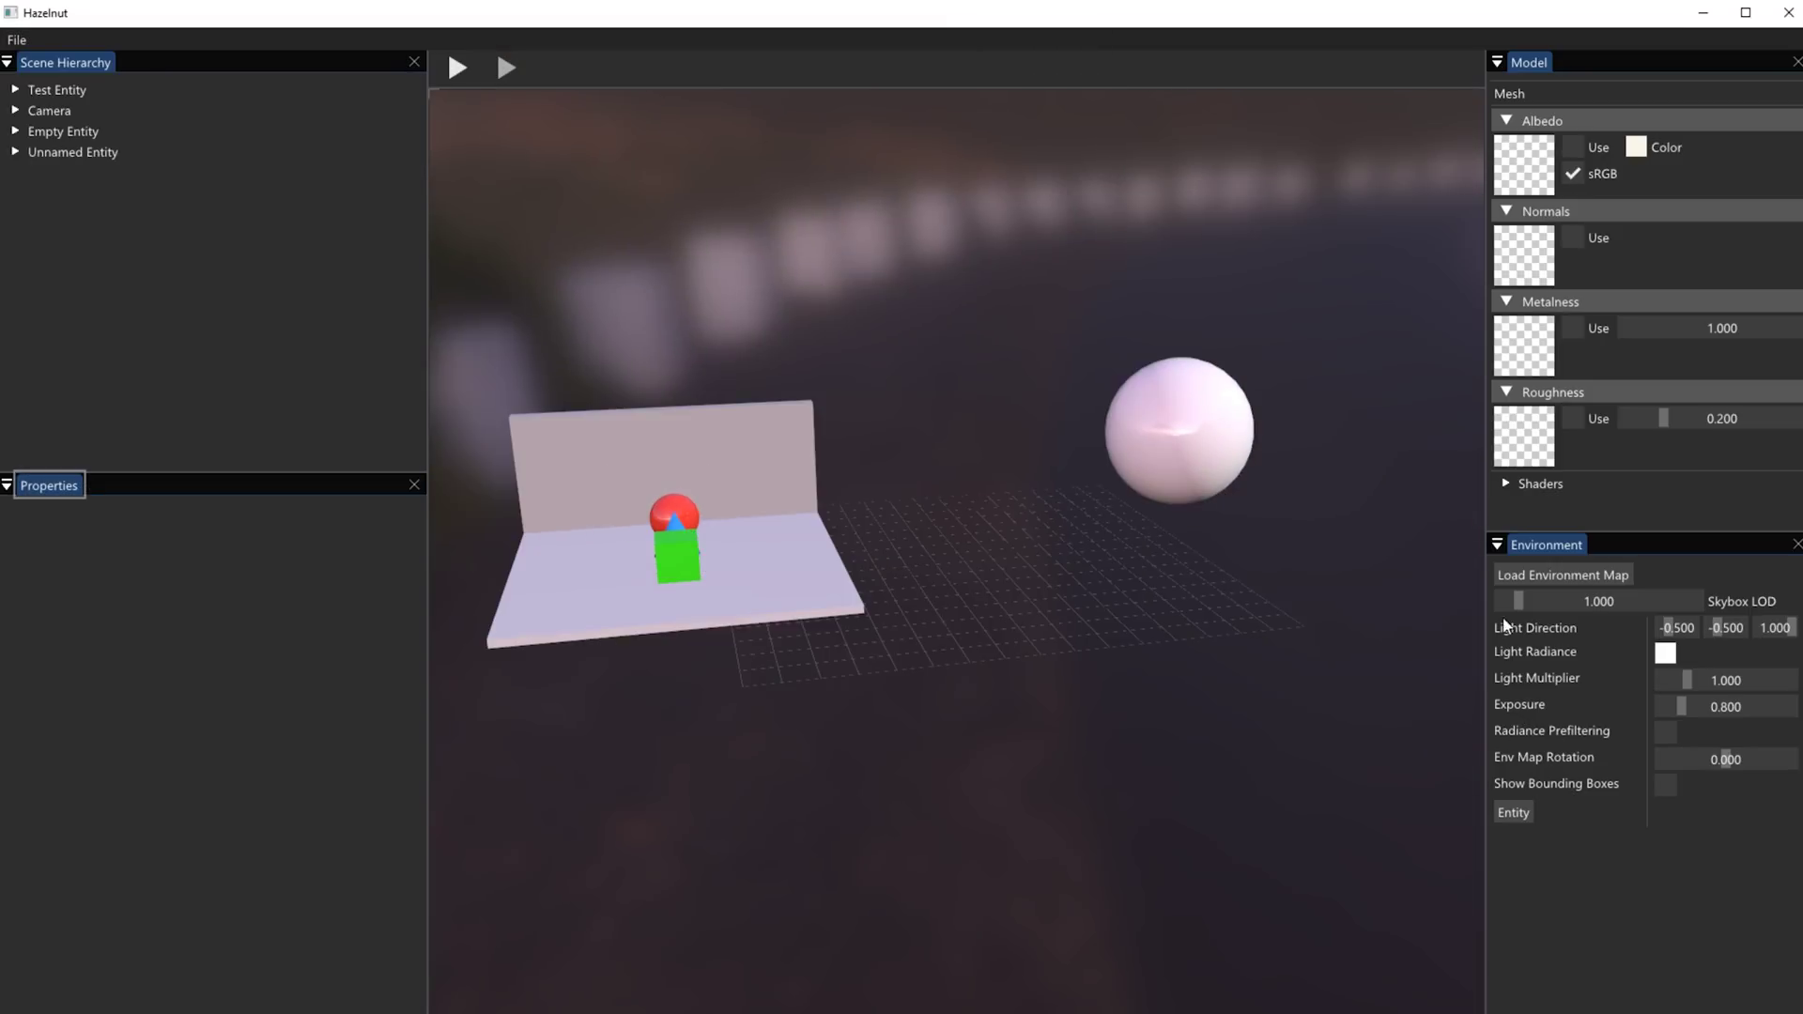
Load the birchwood_4k.hdr environment map and save the scene over PinkSunrise Modified.hsc
click(1515, 575)
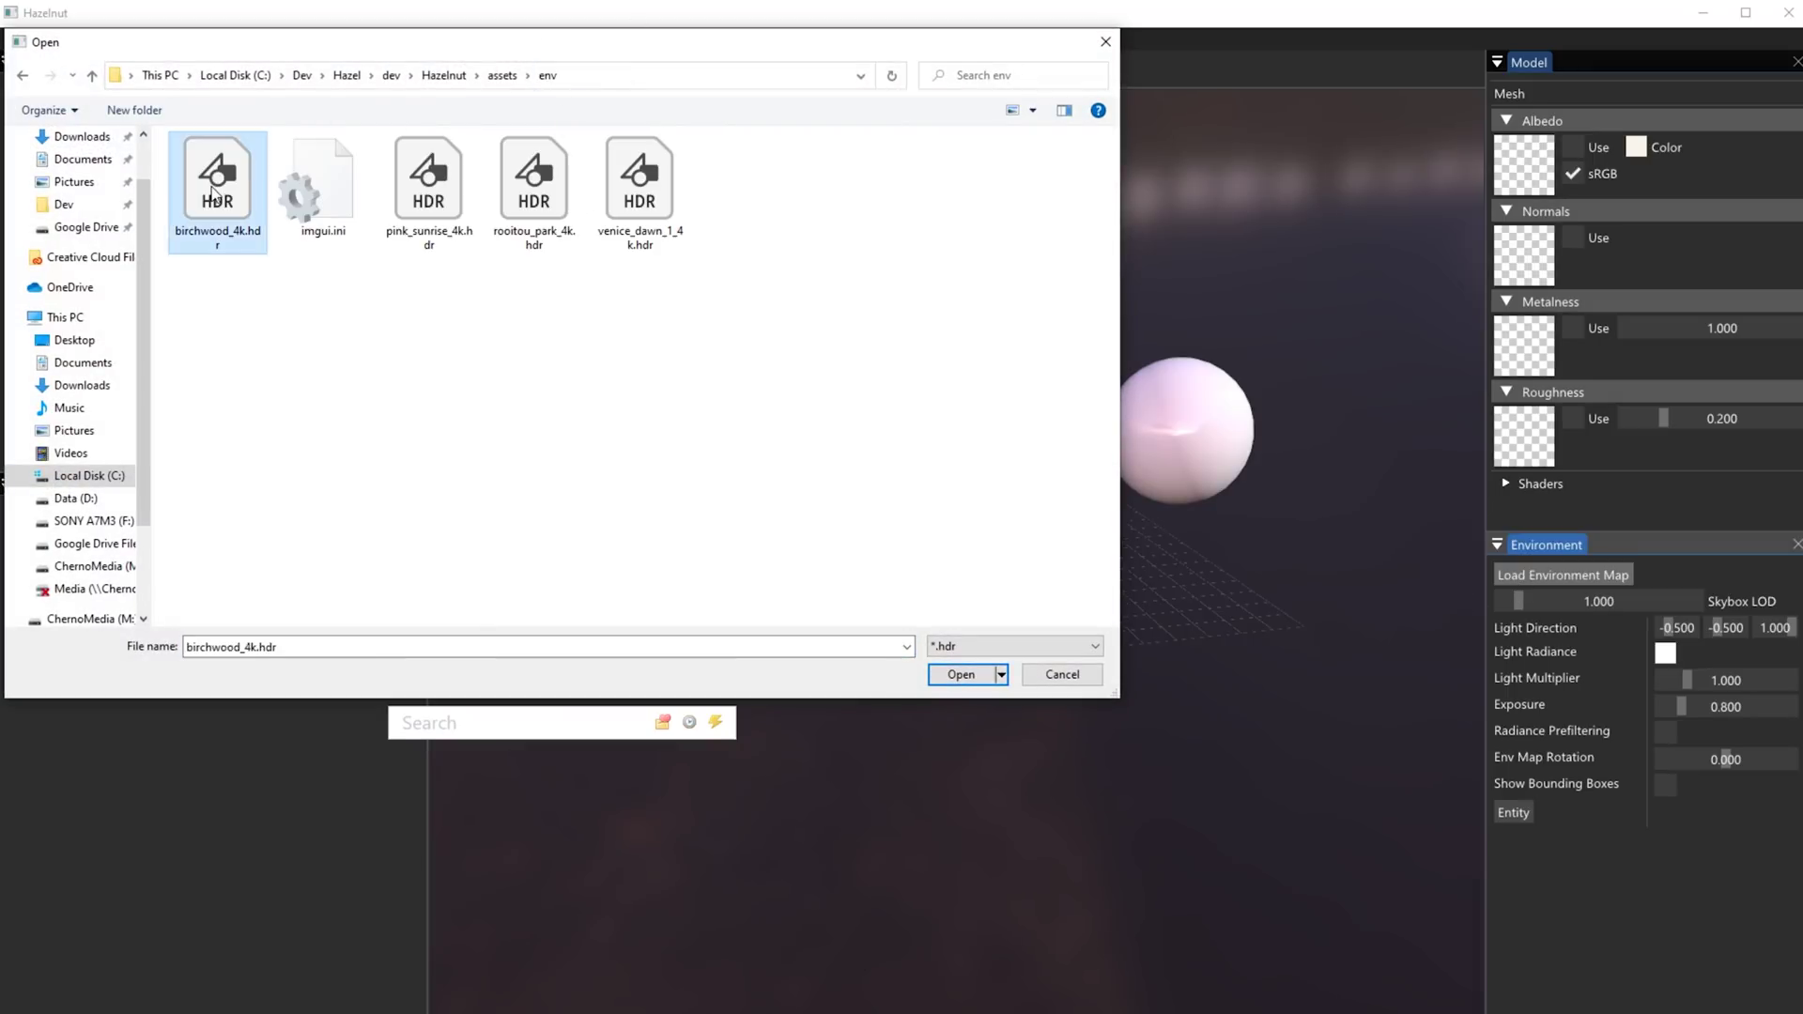
double_click(221, 180)
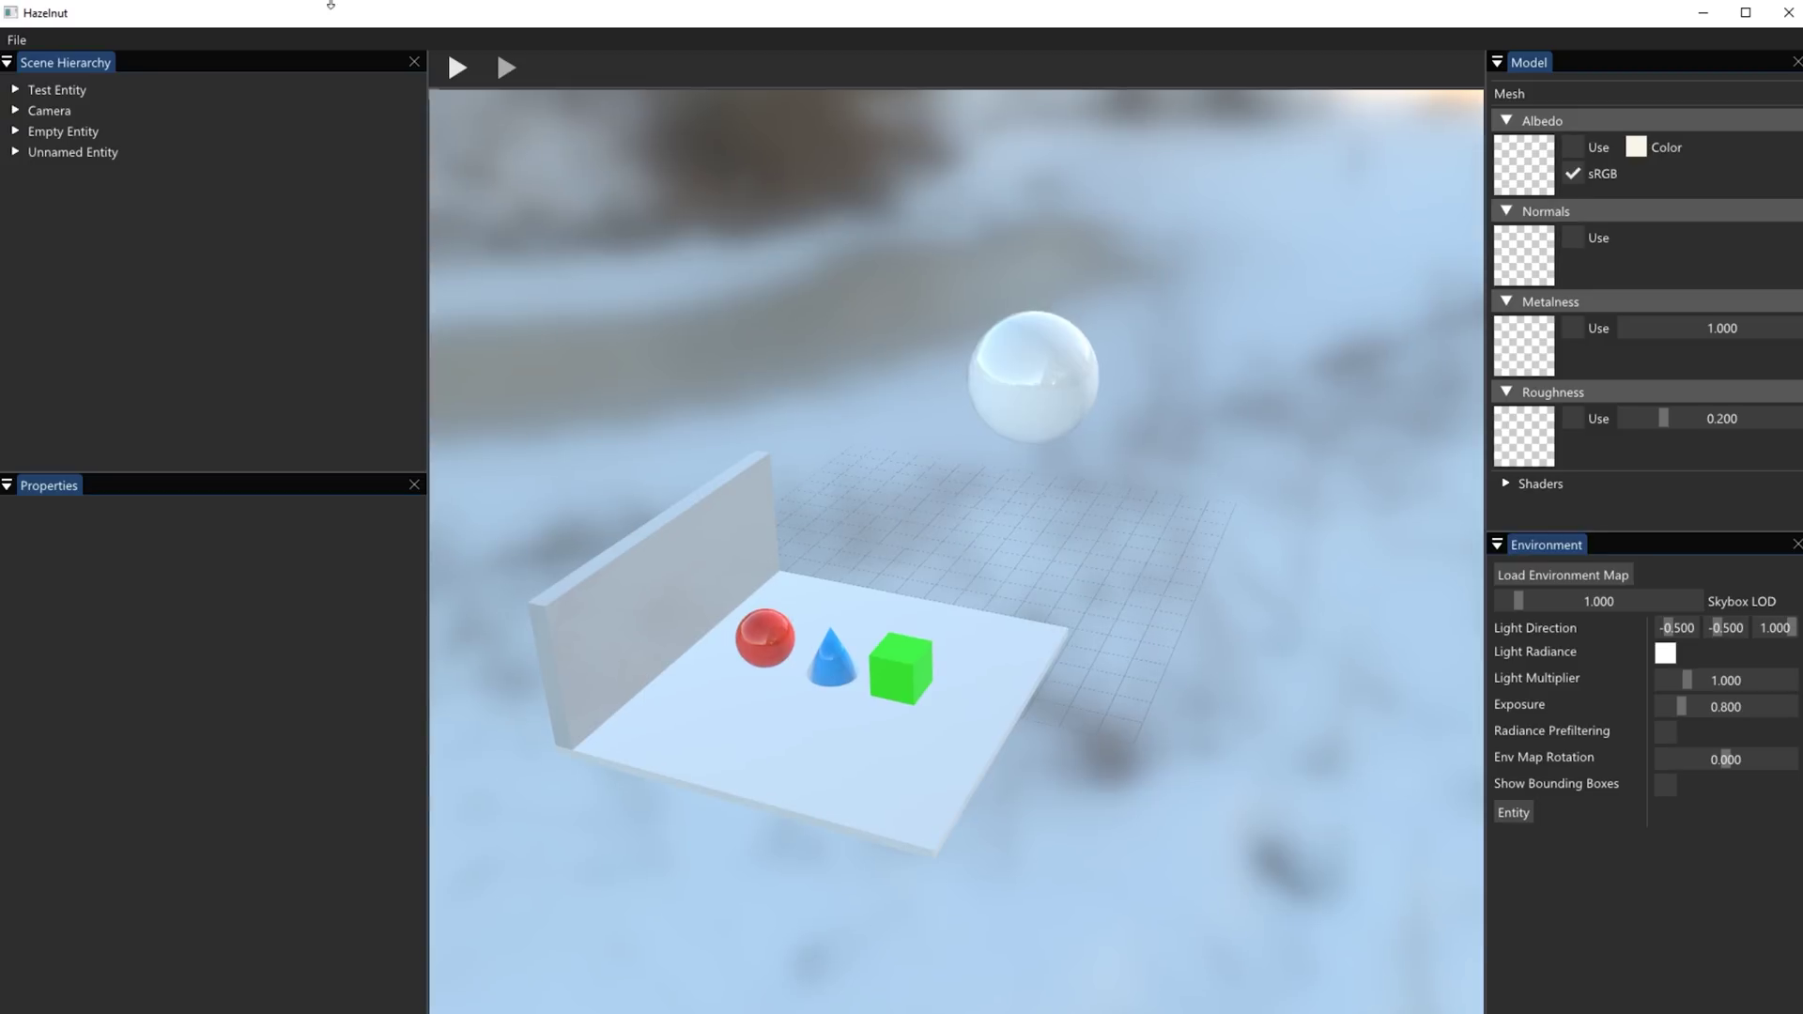
click(16, 39)
click(38, 109)
double_click(281, 174)
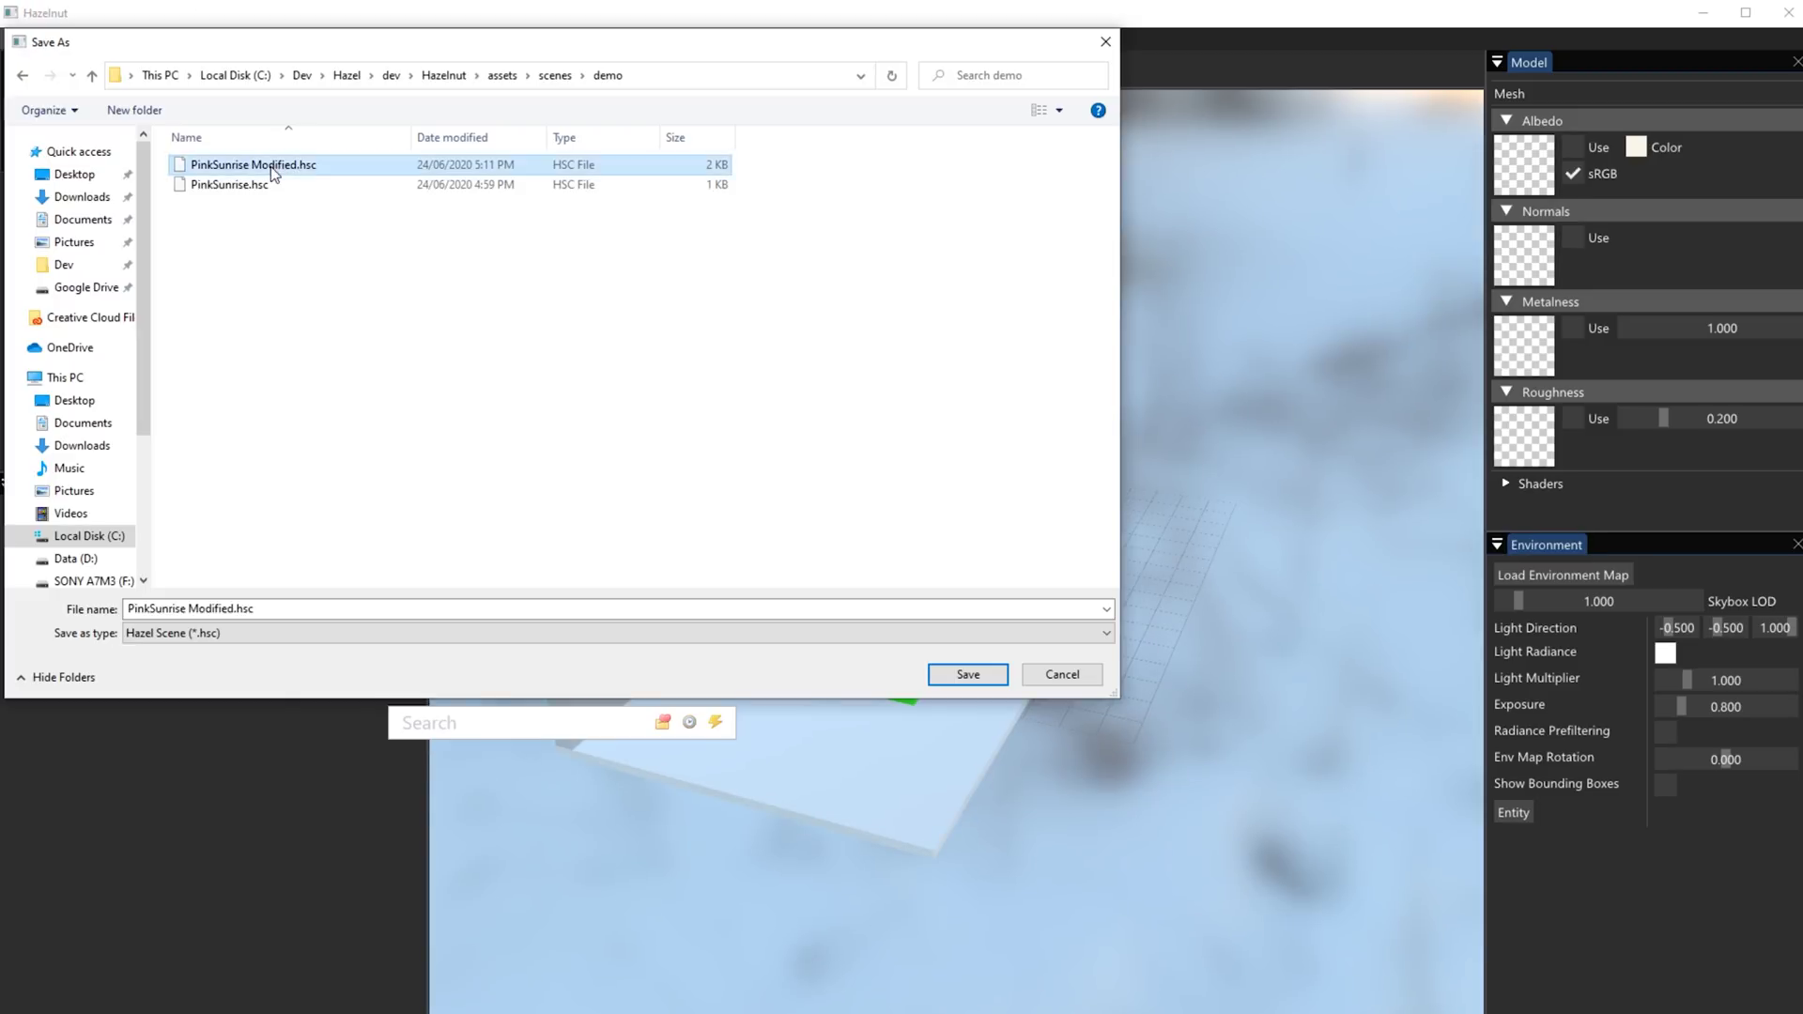
Reopen the original PinkSunrise.hsc scene to compare its environment
click(8, 40)
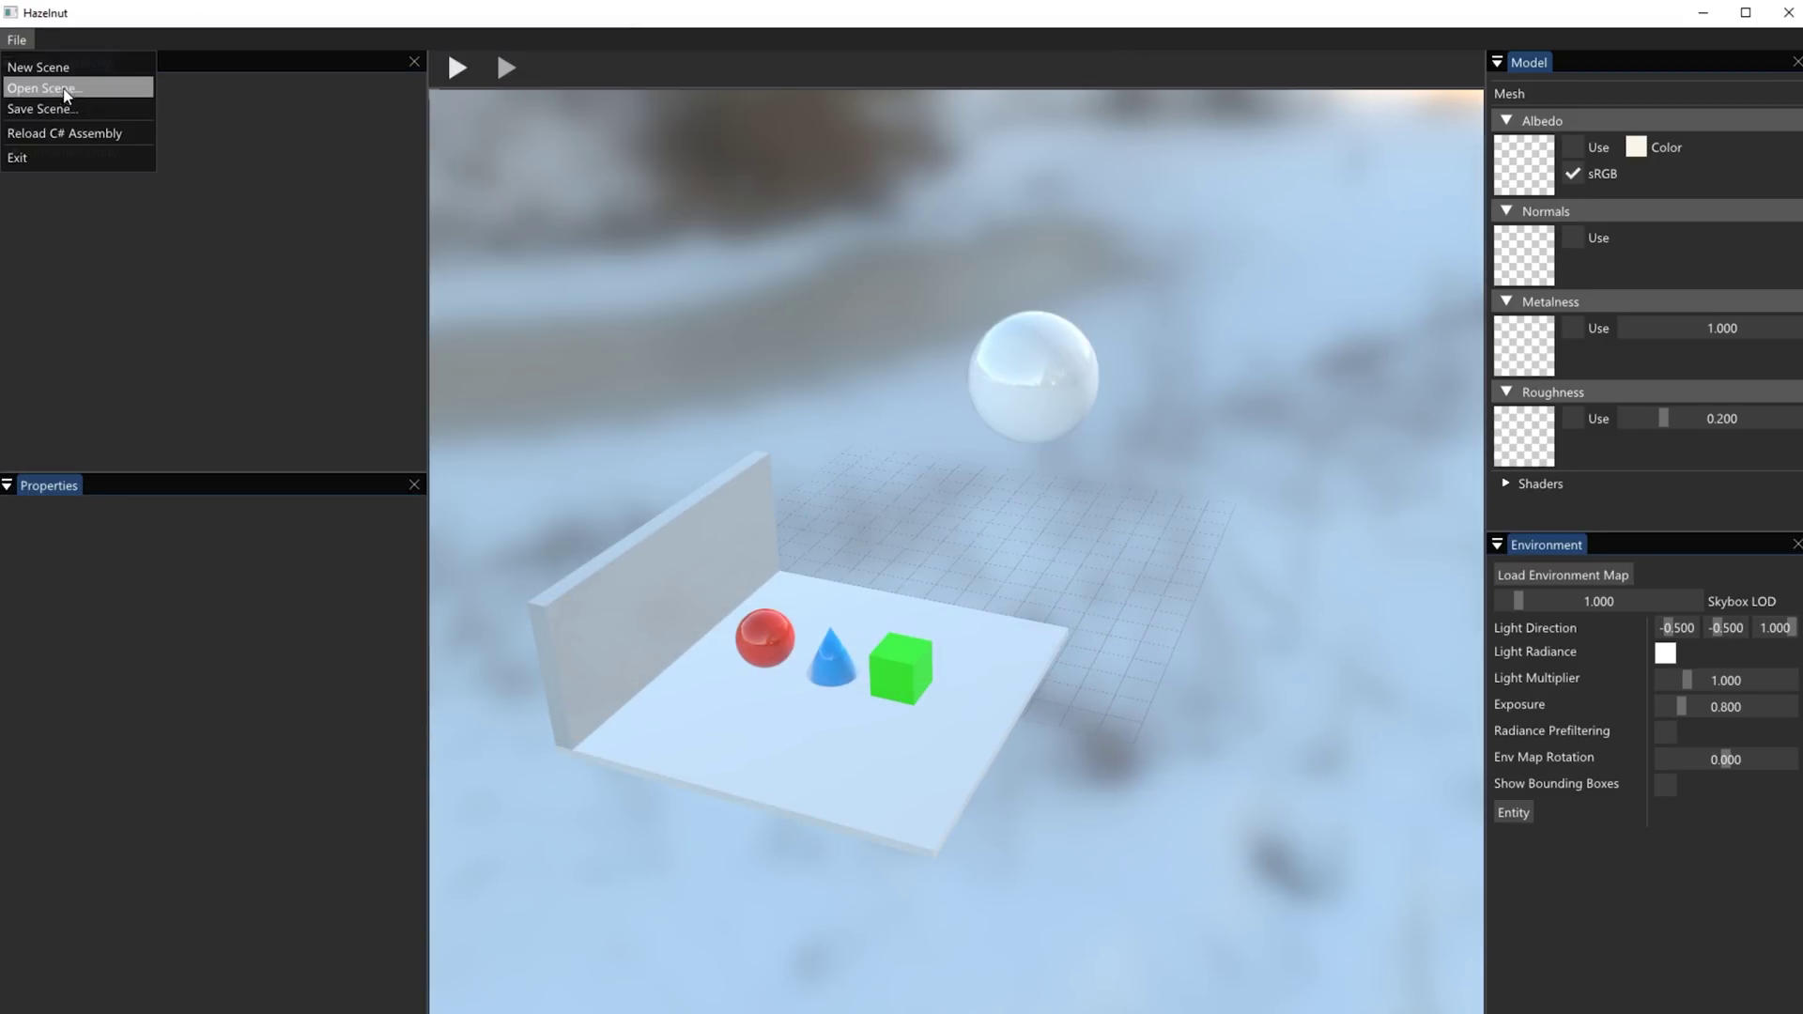
click(57, 88)
double_click(252, 184)
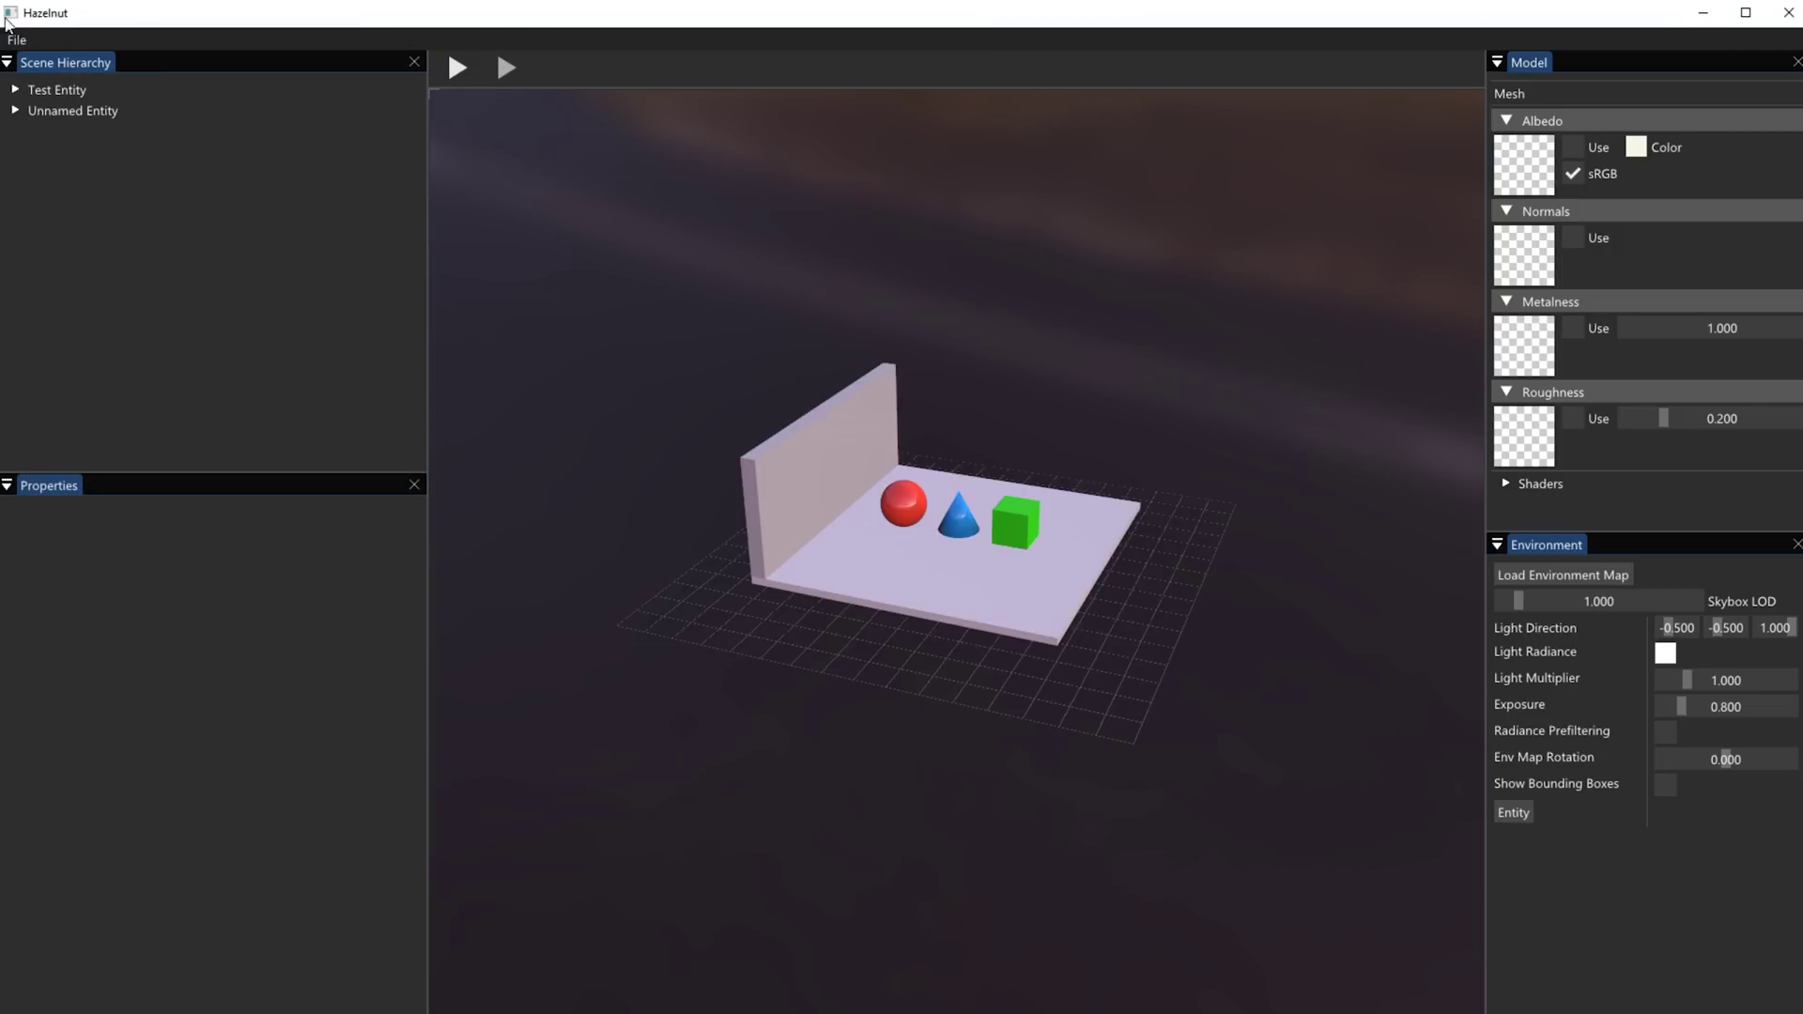
Open PinkSunrise Modified.hsc again, inspect the sphere, and start playing the scene
click(14, 40)
click(56, 88)
double_click(310, 171)
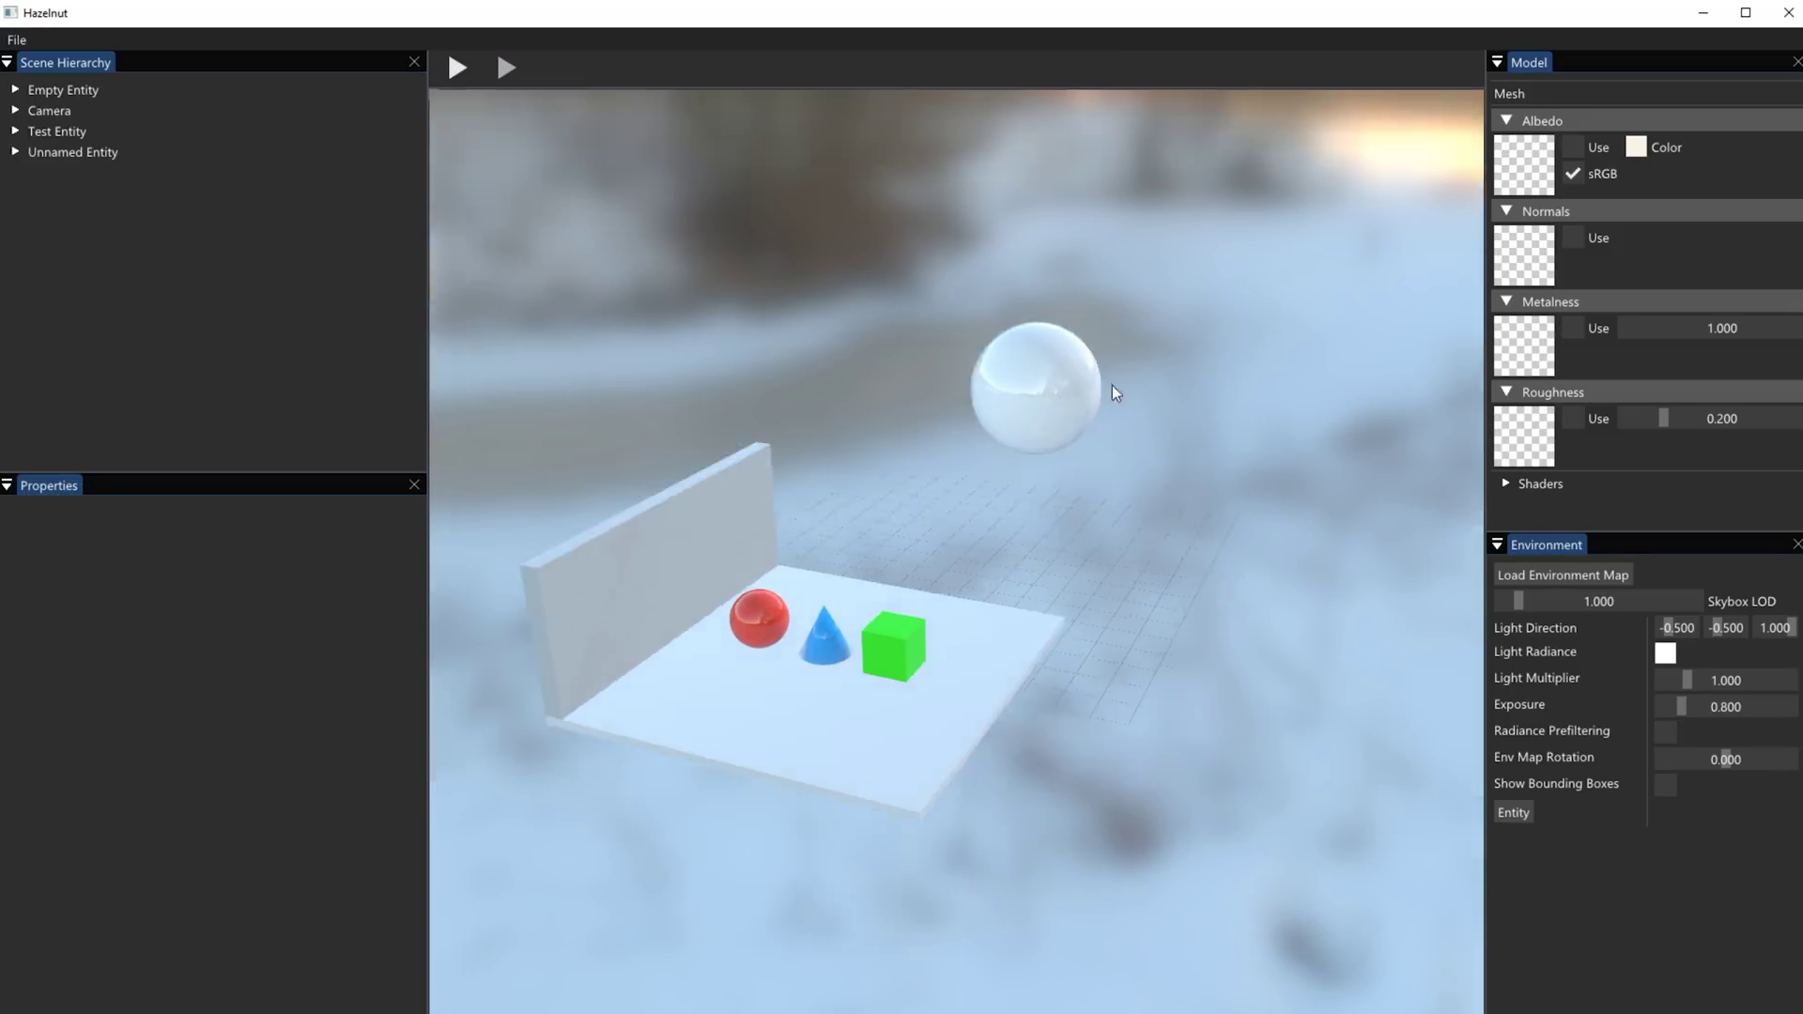
alt+drag(1115, 393, 1116, 655)
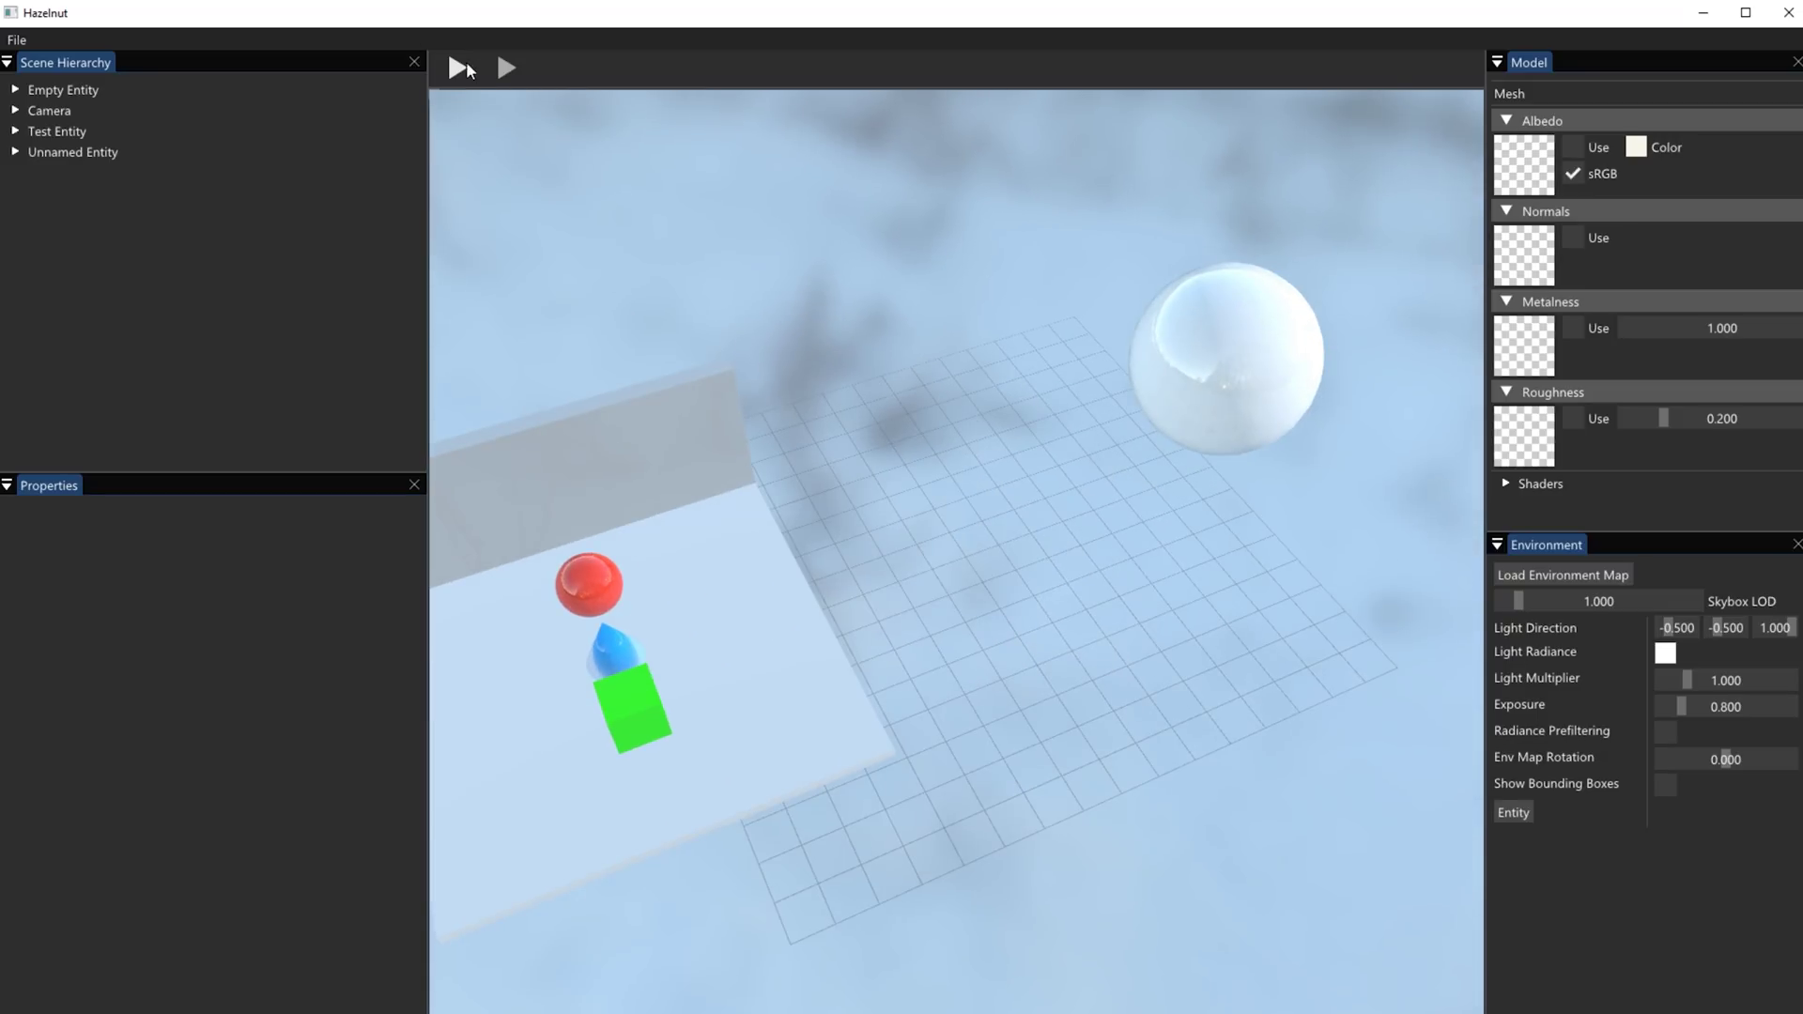
click(464, 66)
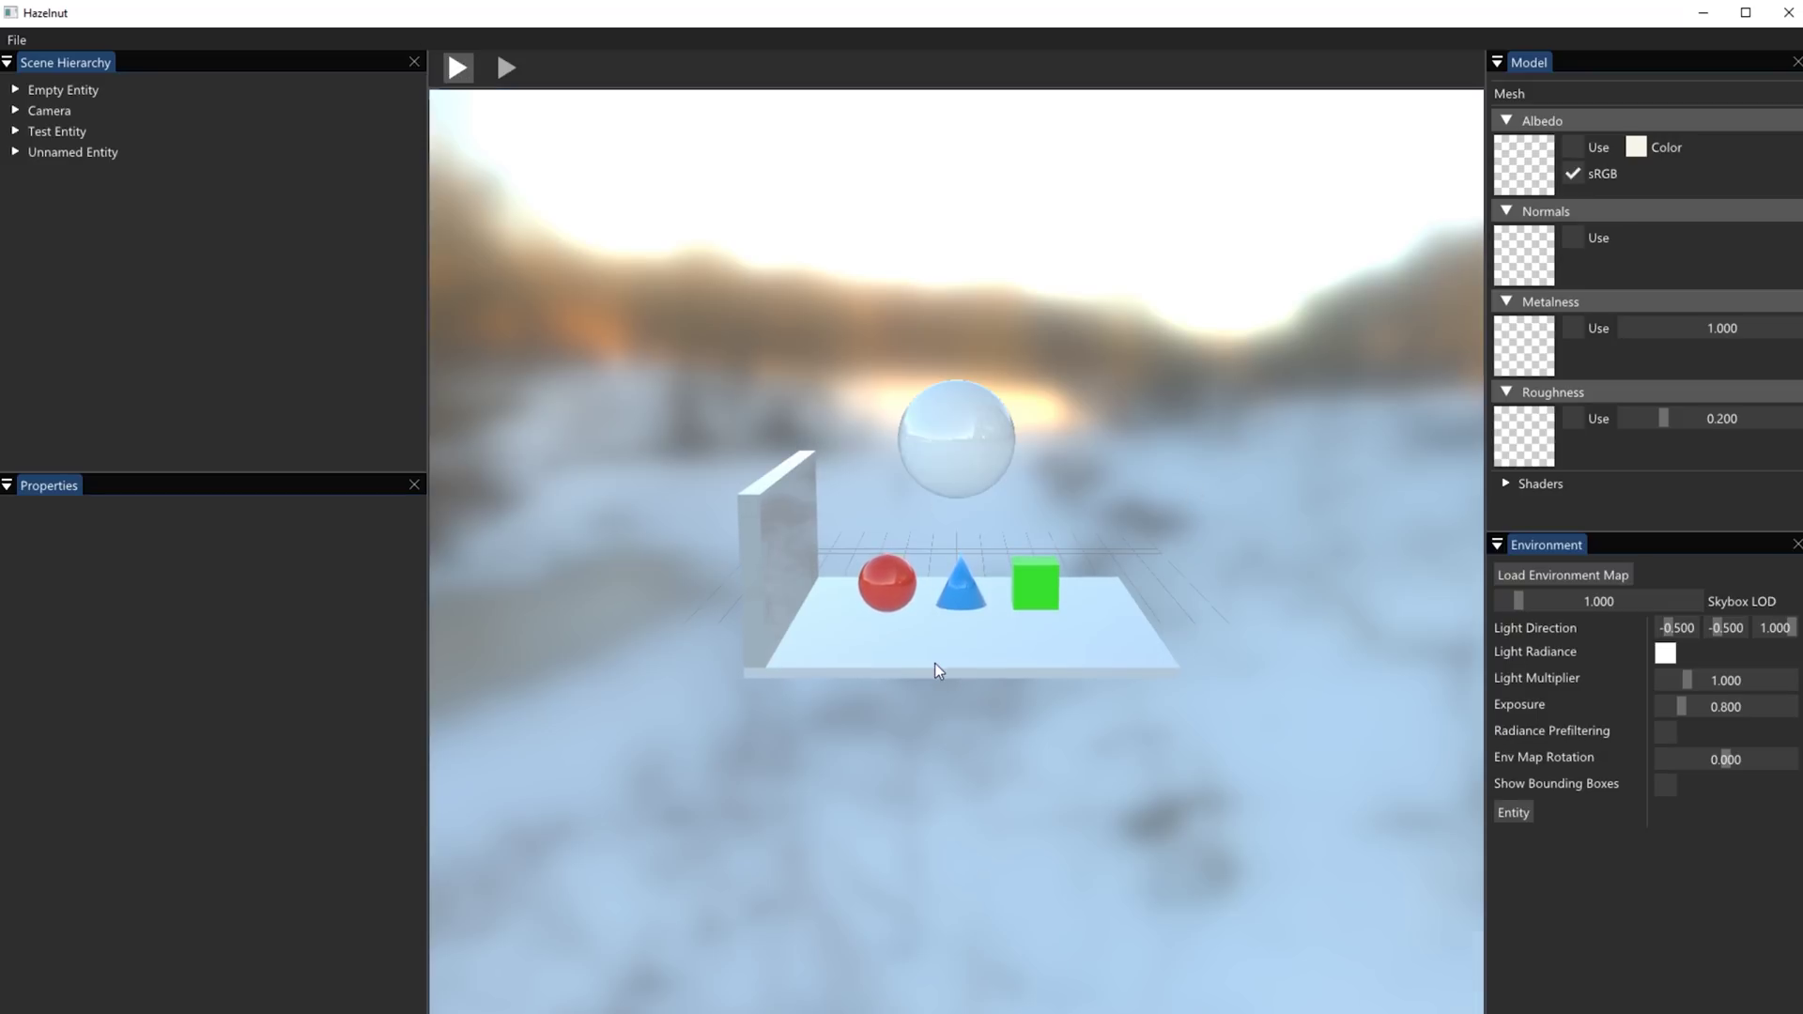